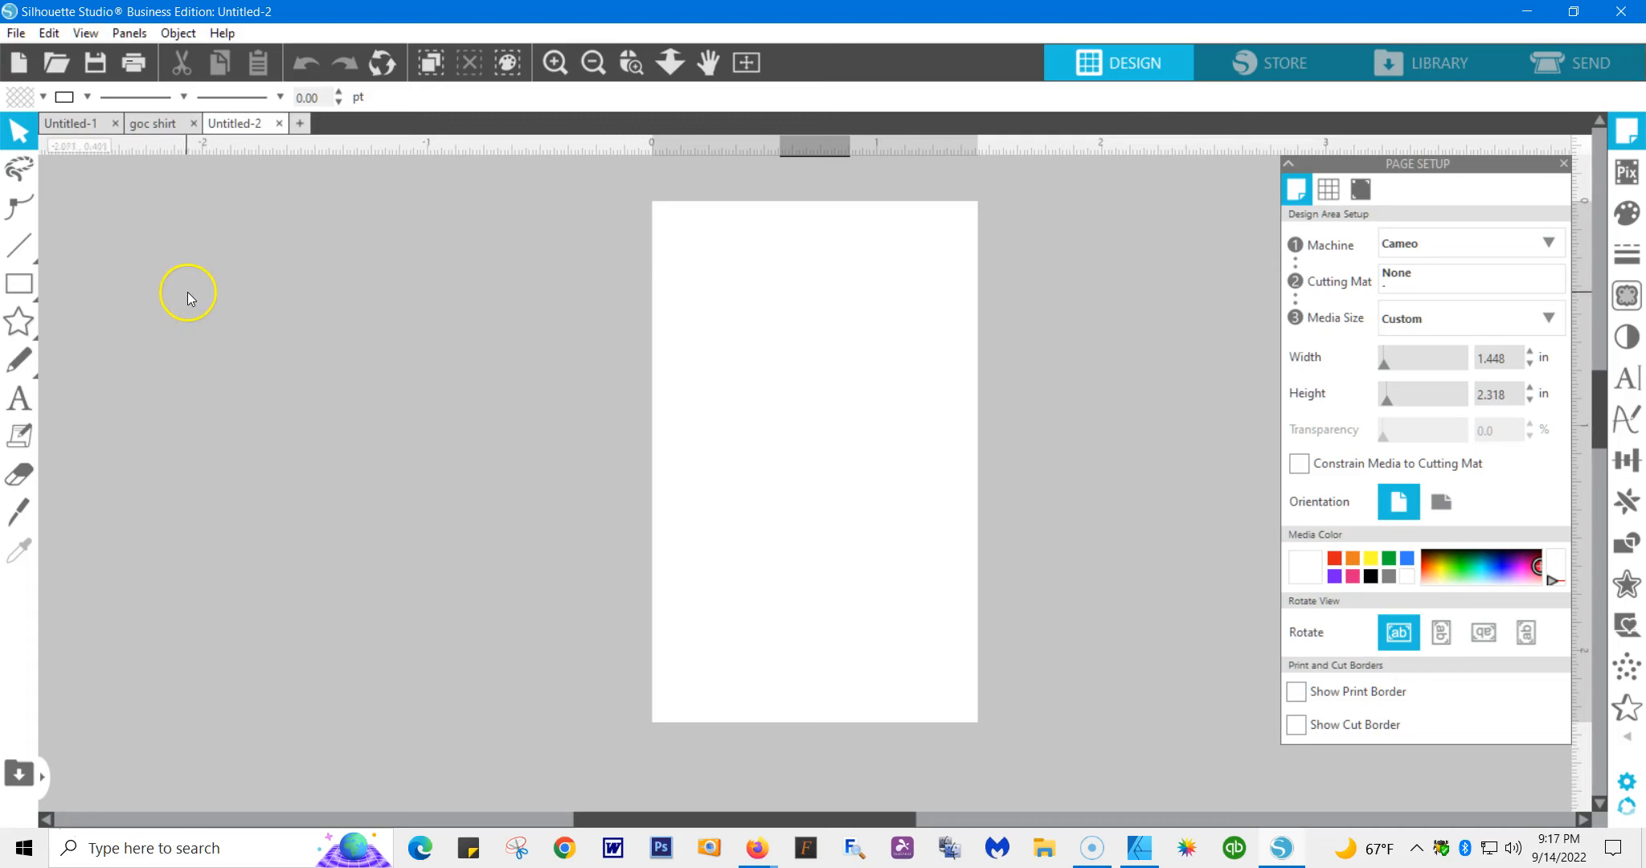
# - Set up the page with no machine selected and the Letter media size of 8.5 x 11 in
pyautogui.click(1548, 319)
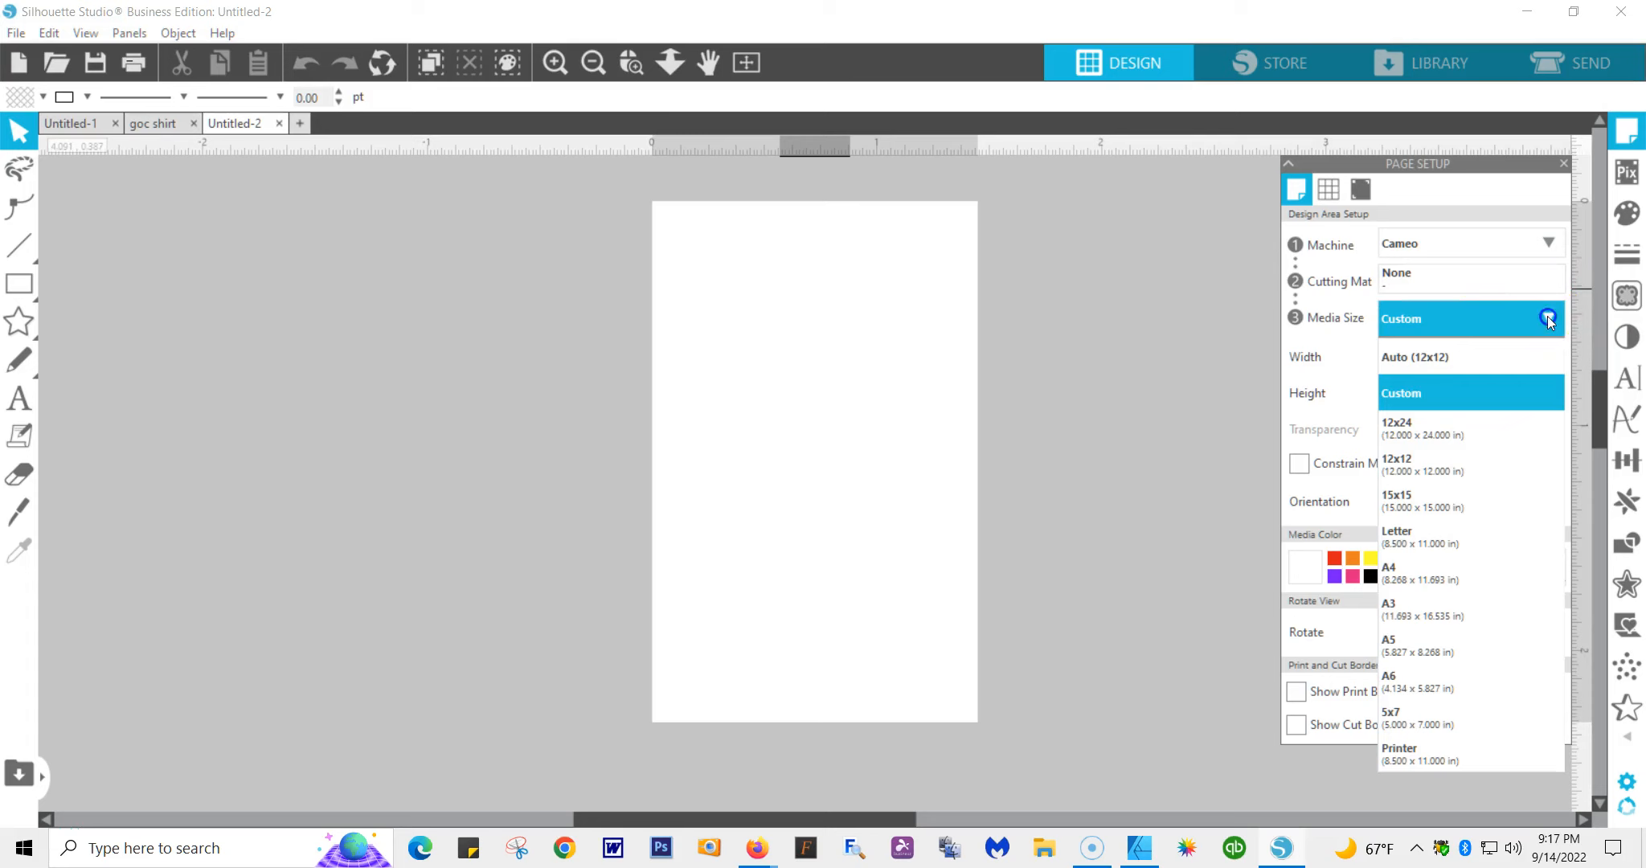
pyautogui.click(1488, 357)
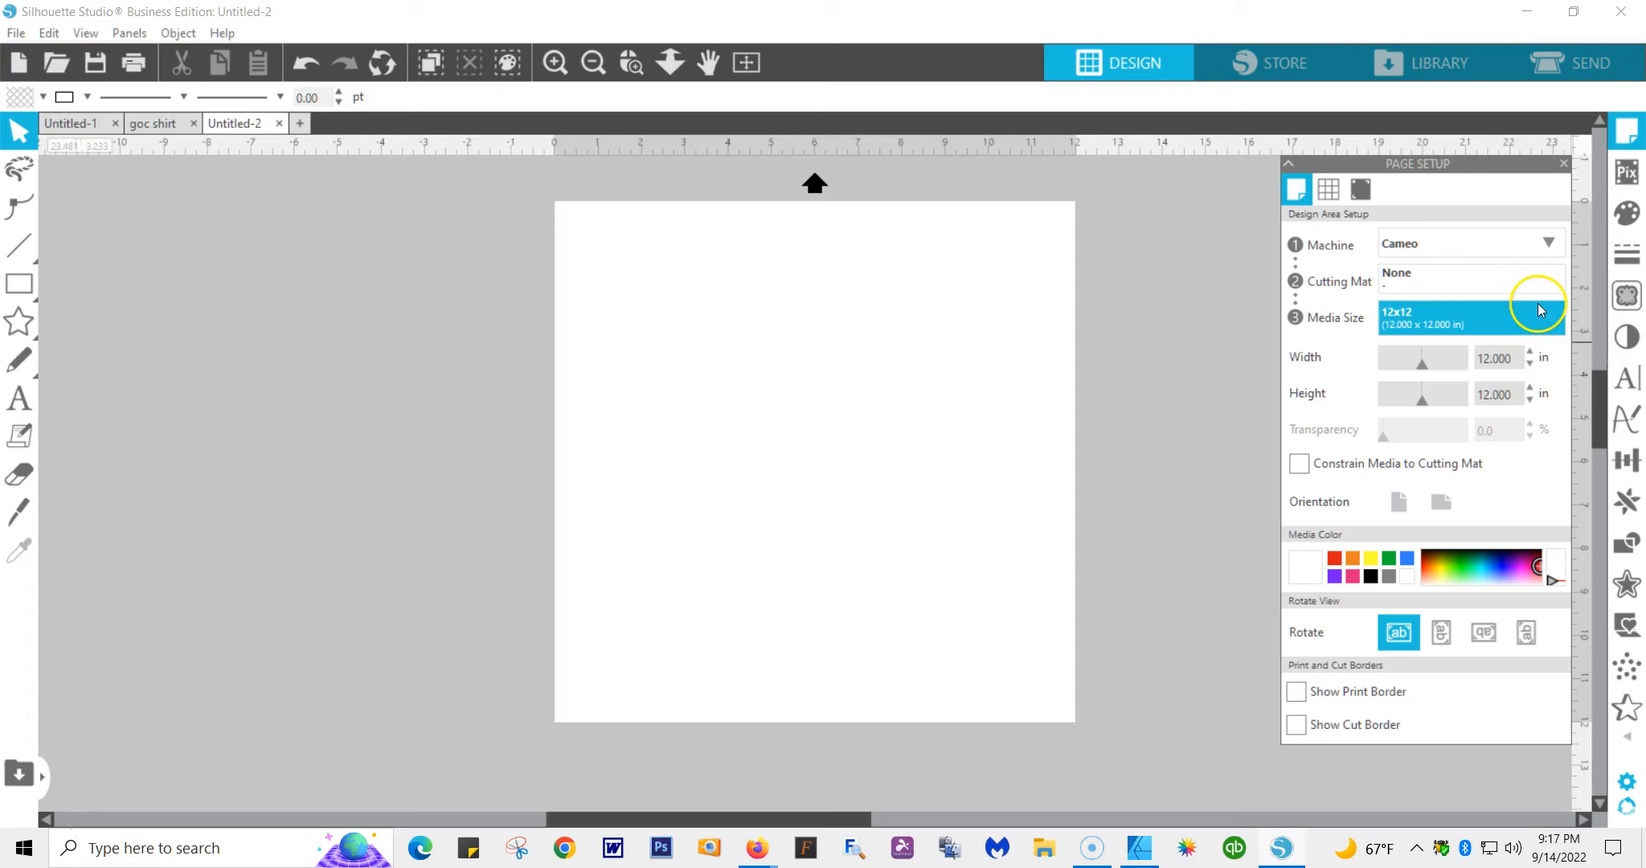
pyautogui.click(1479, 244)
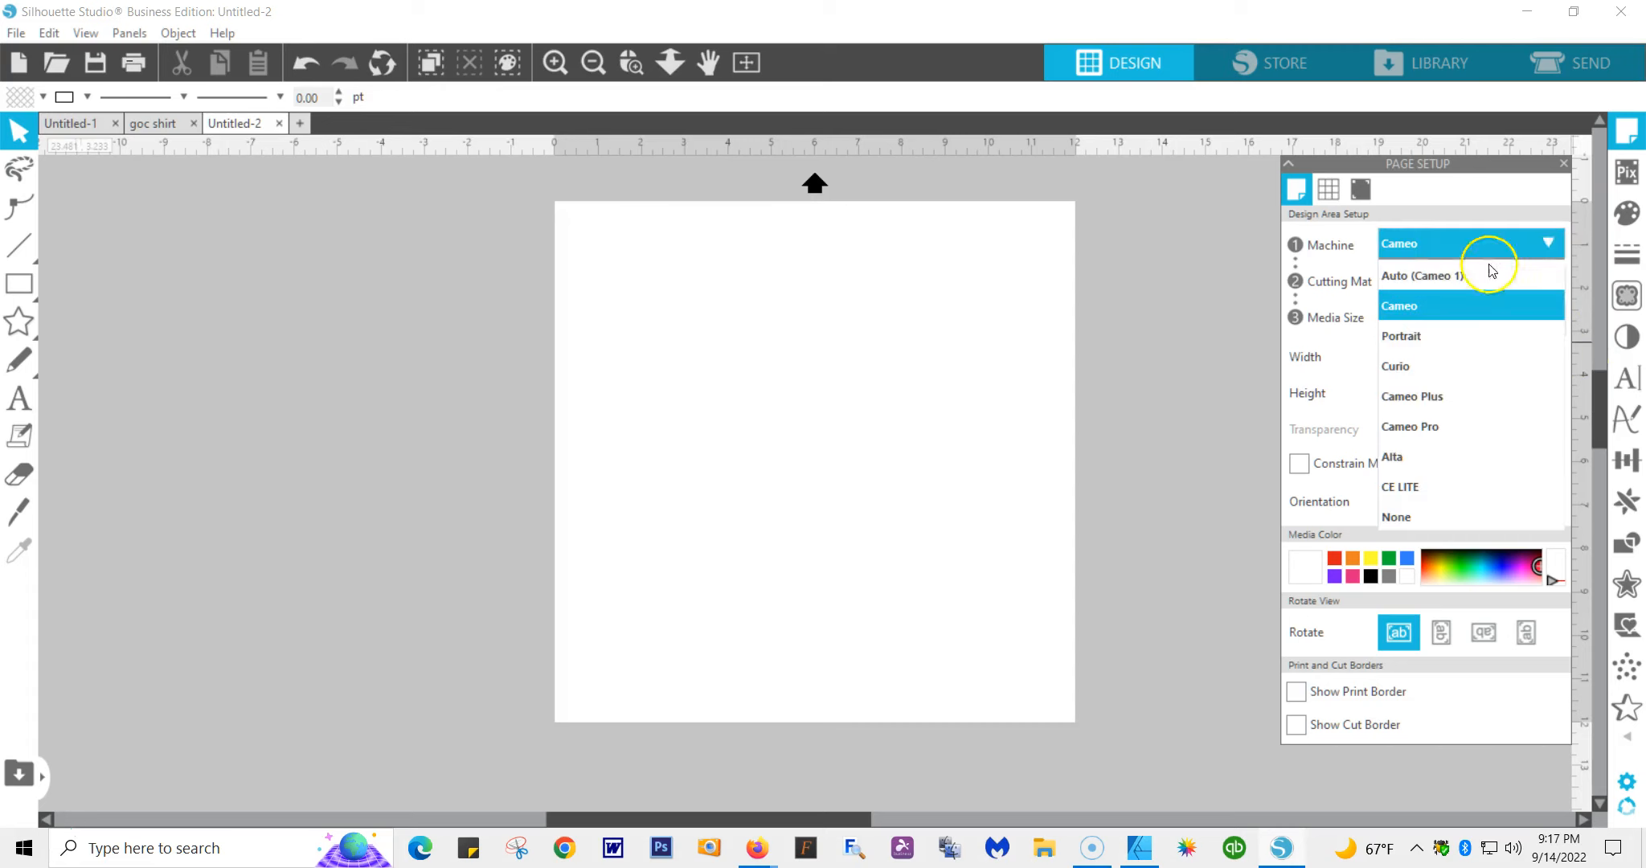
pyautogui.click(1395, 515)
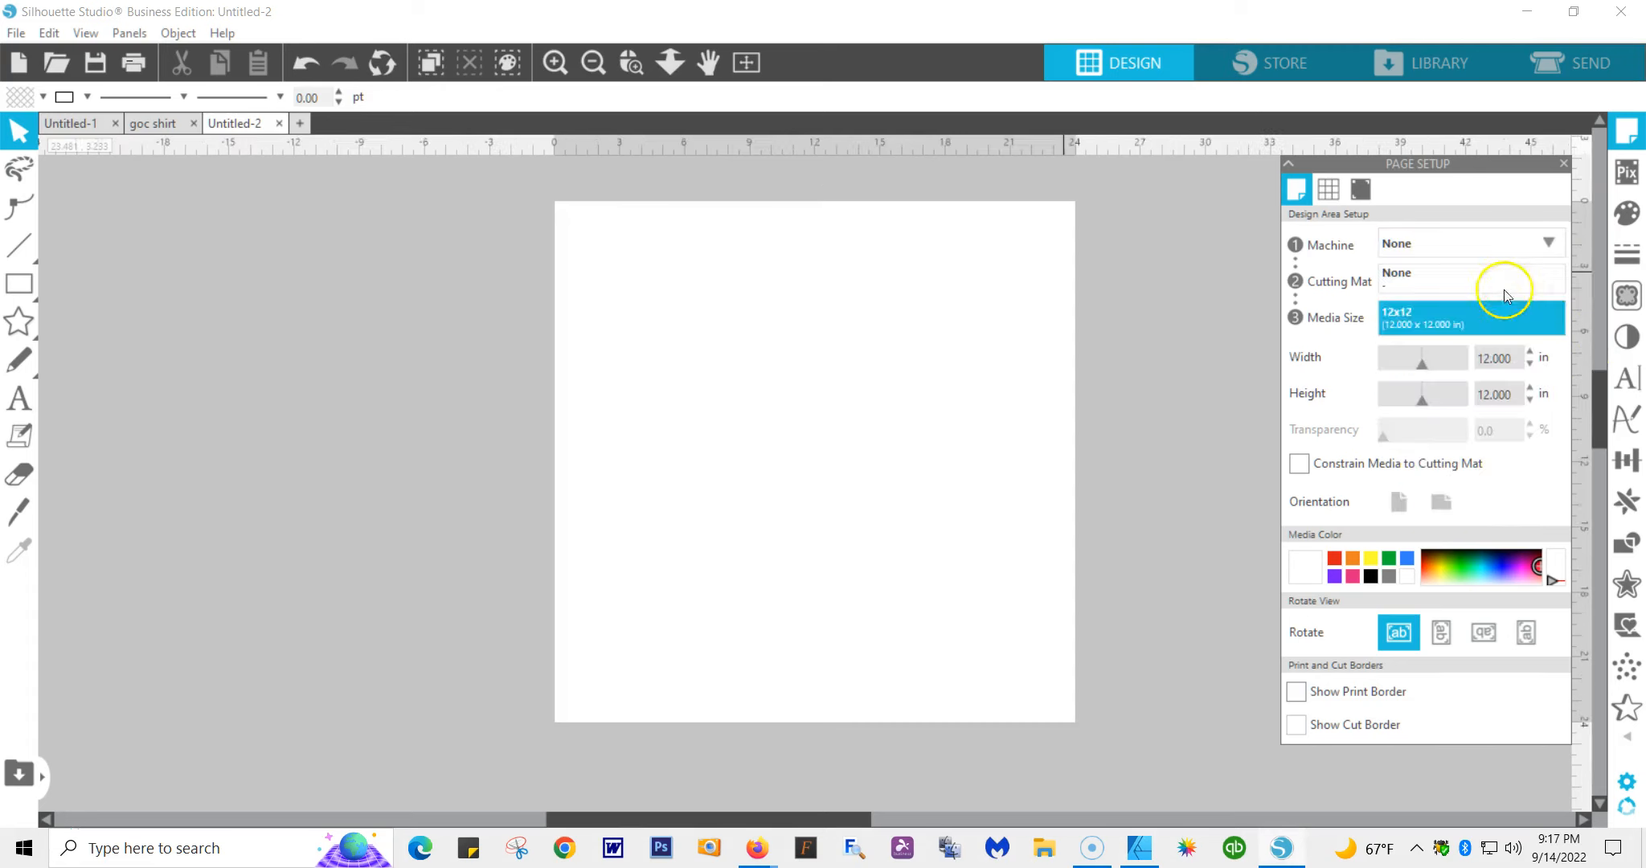
pyautogui.click(1553, 319)
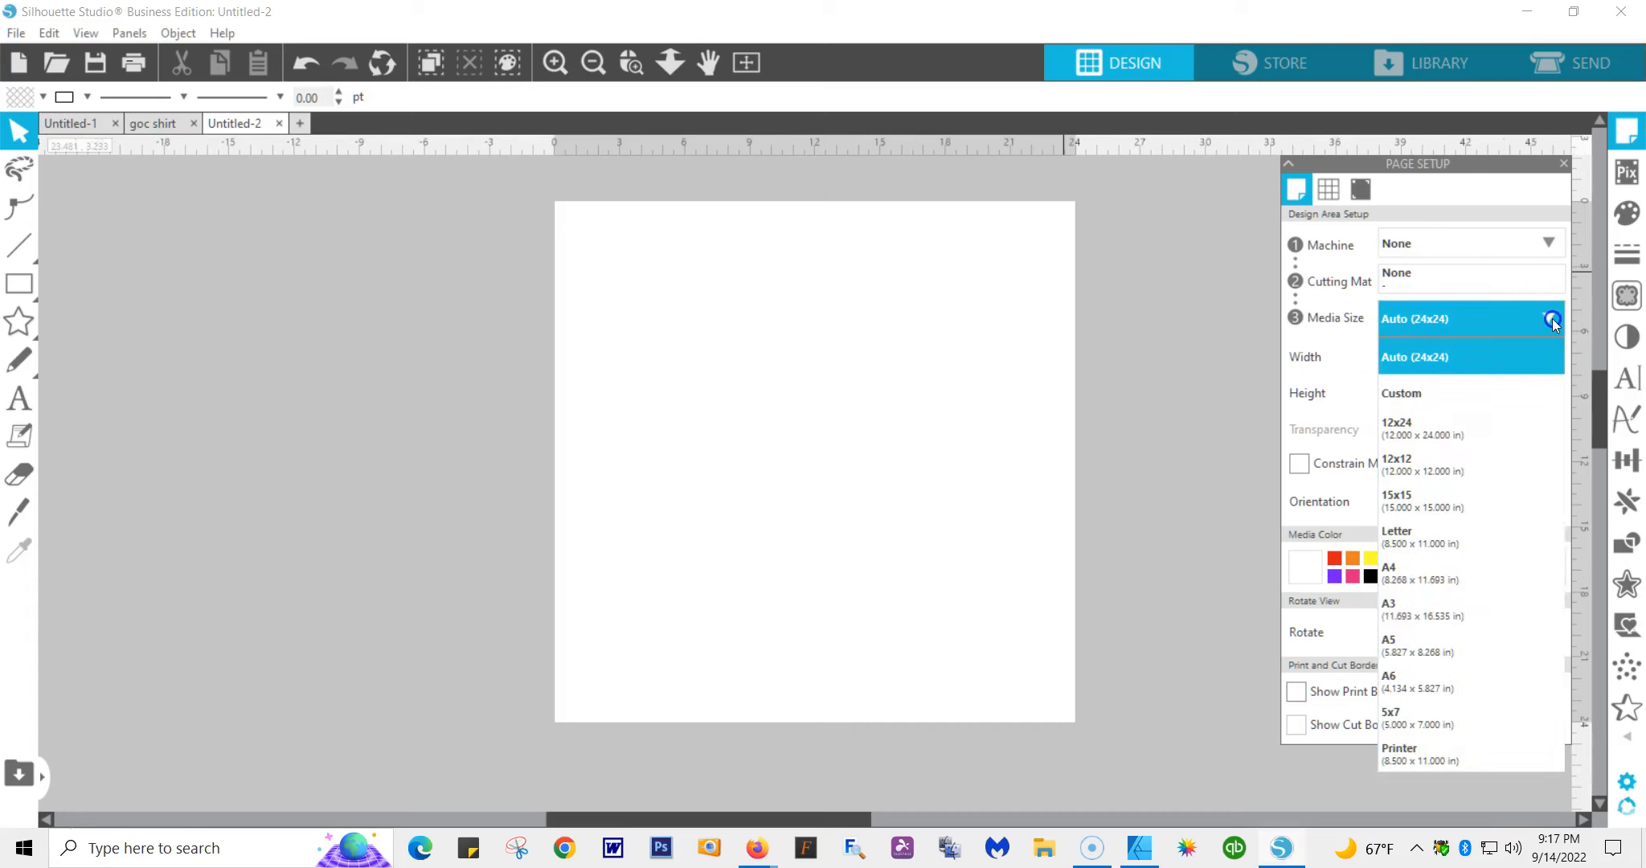
pyautogui.click(1417, 549)
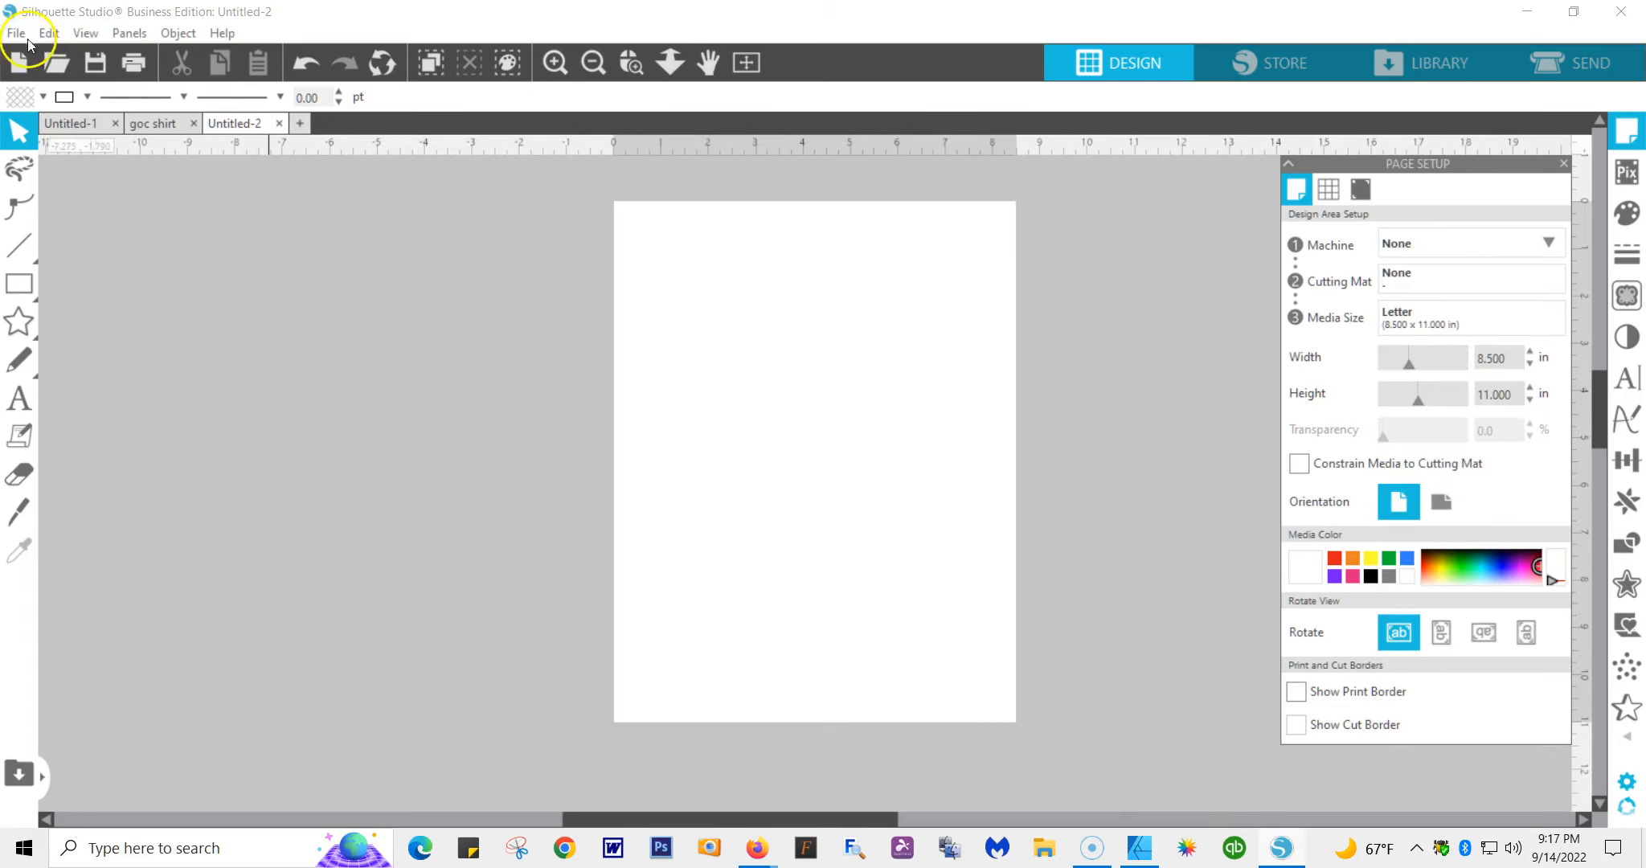
# - Start opening an existing file and show the Downloads 2 folder's contents as large icons
pyautogui.click(15, 34)
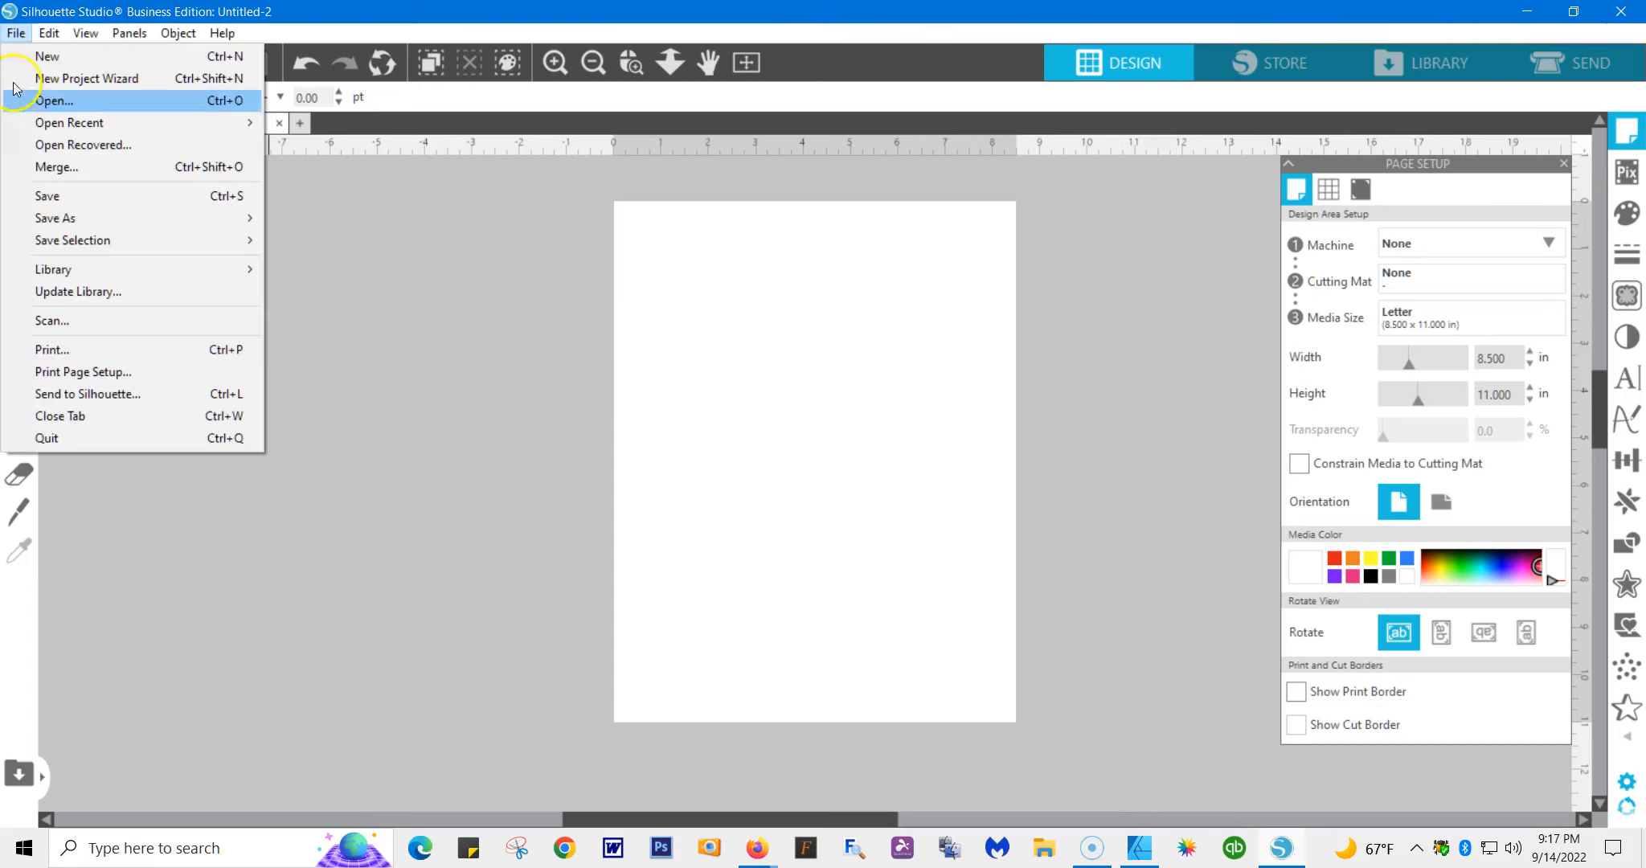
pyautogui.click(49, 102)
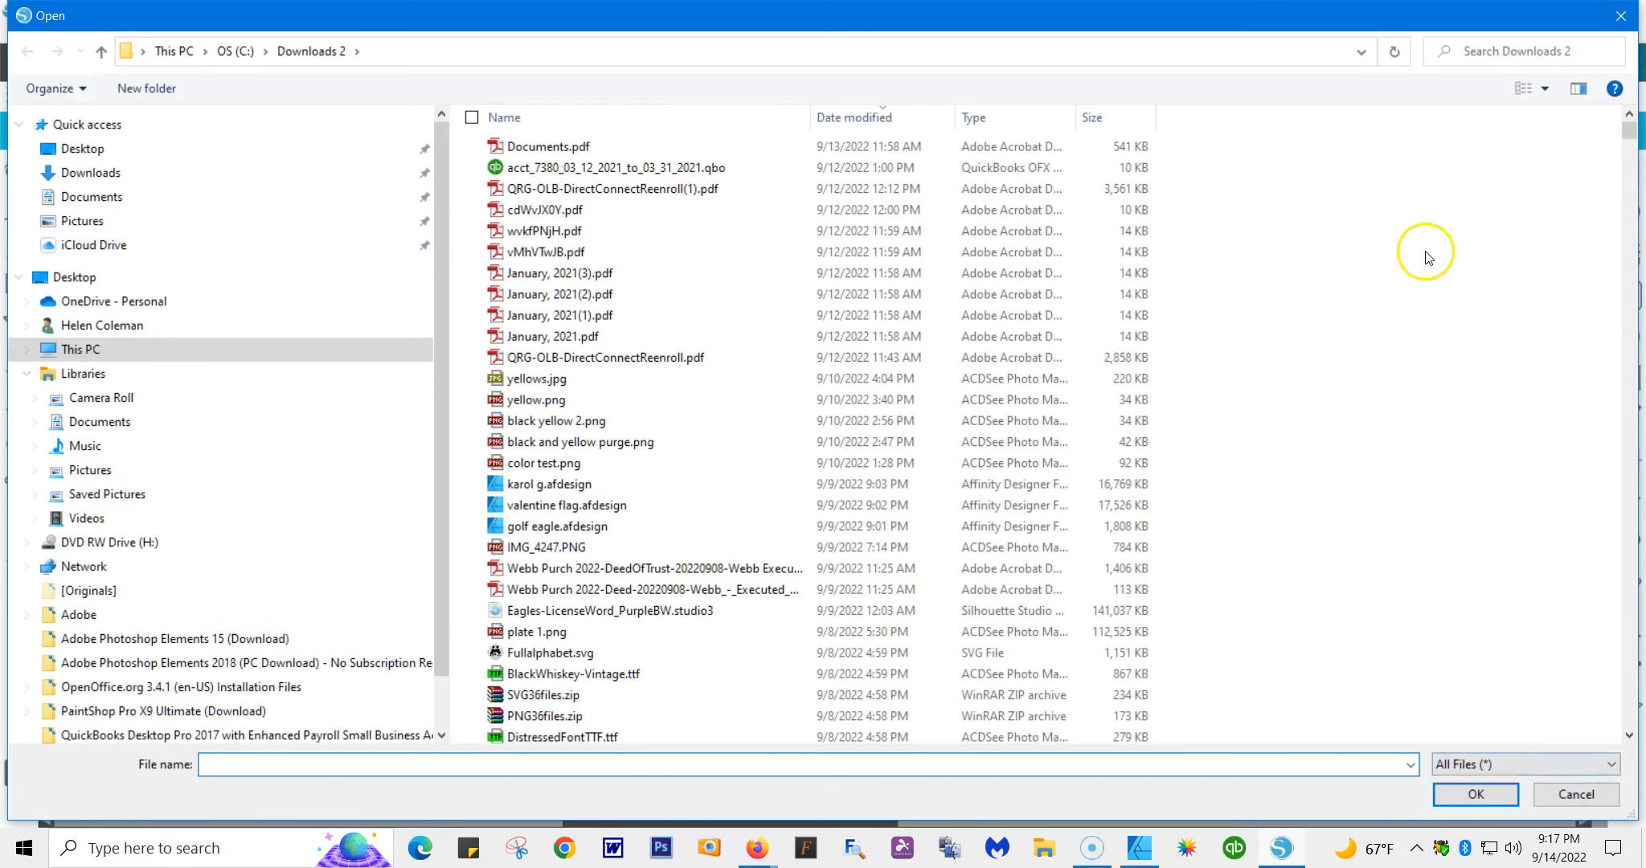
pyautogui.click(1545, 90)
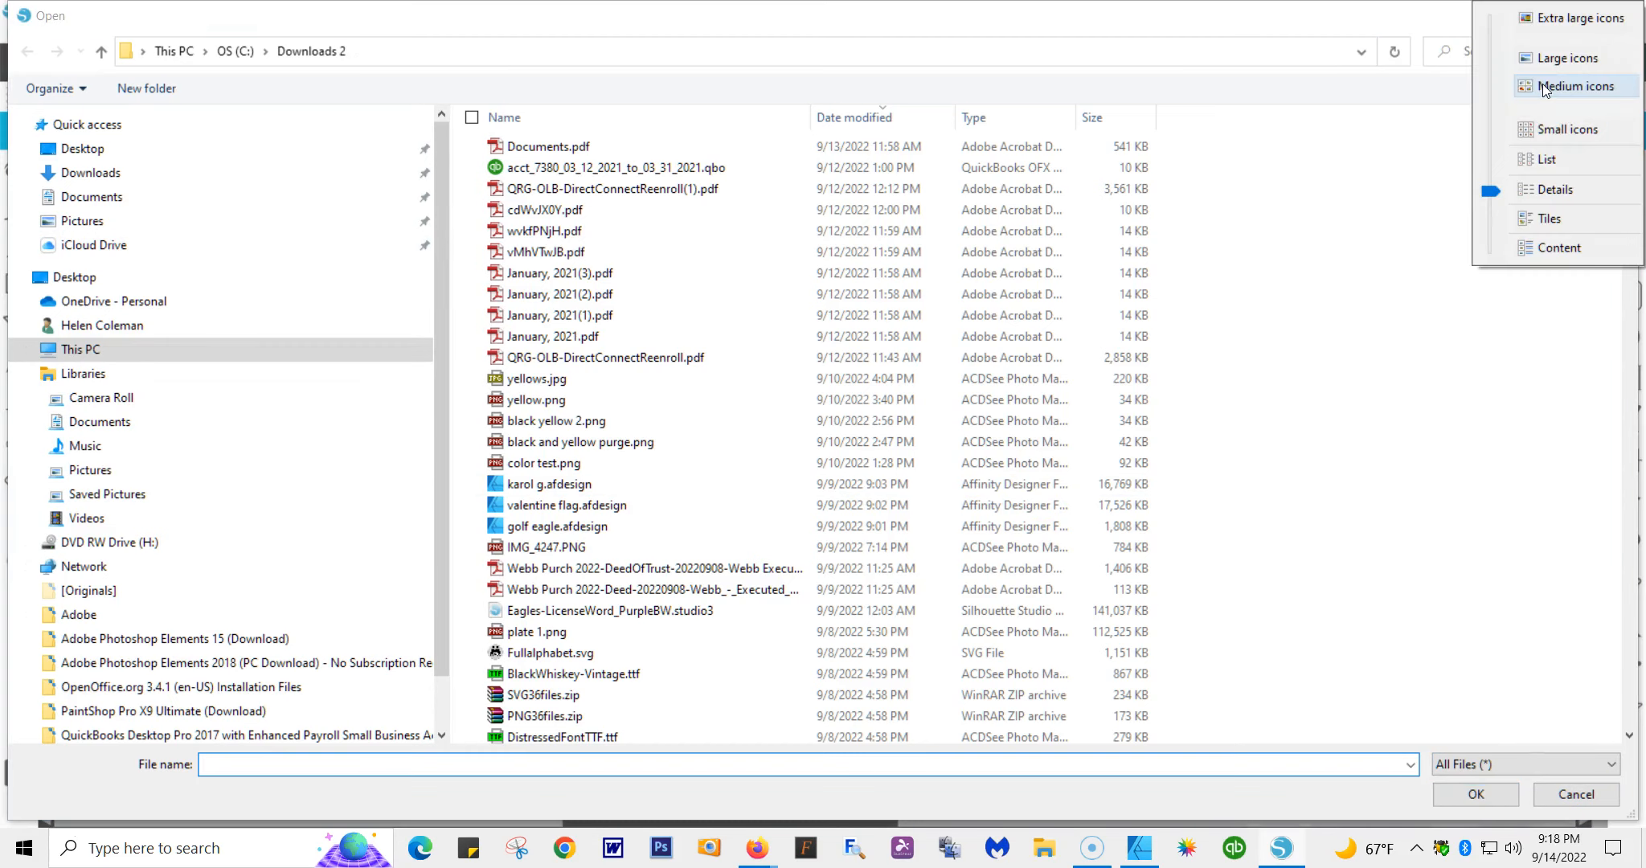
pyautogui.click(1561, 59)
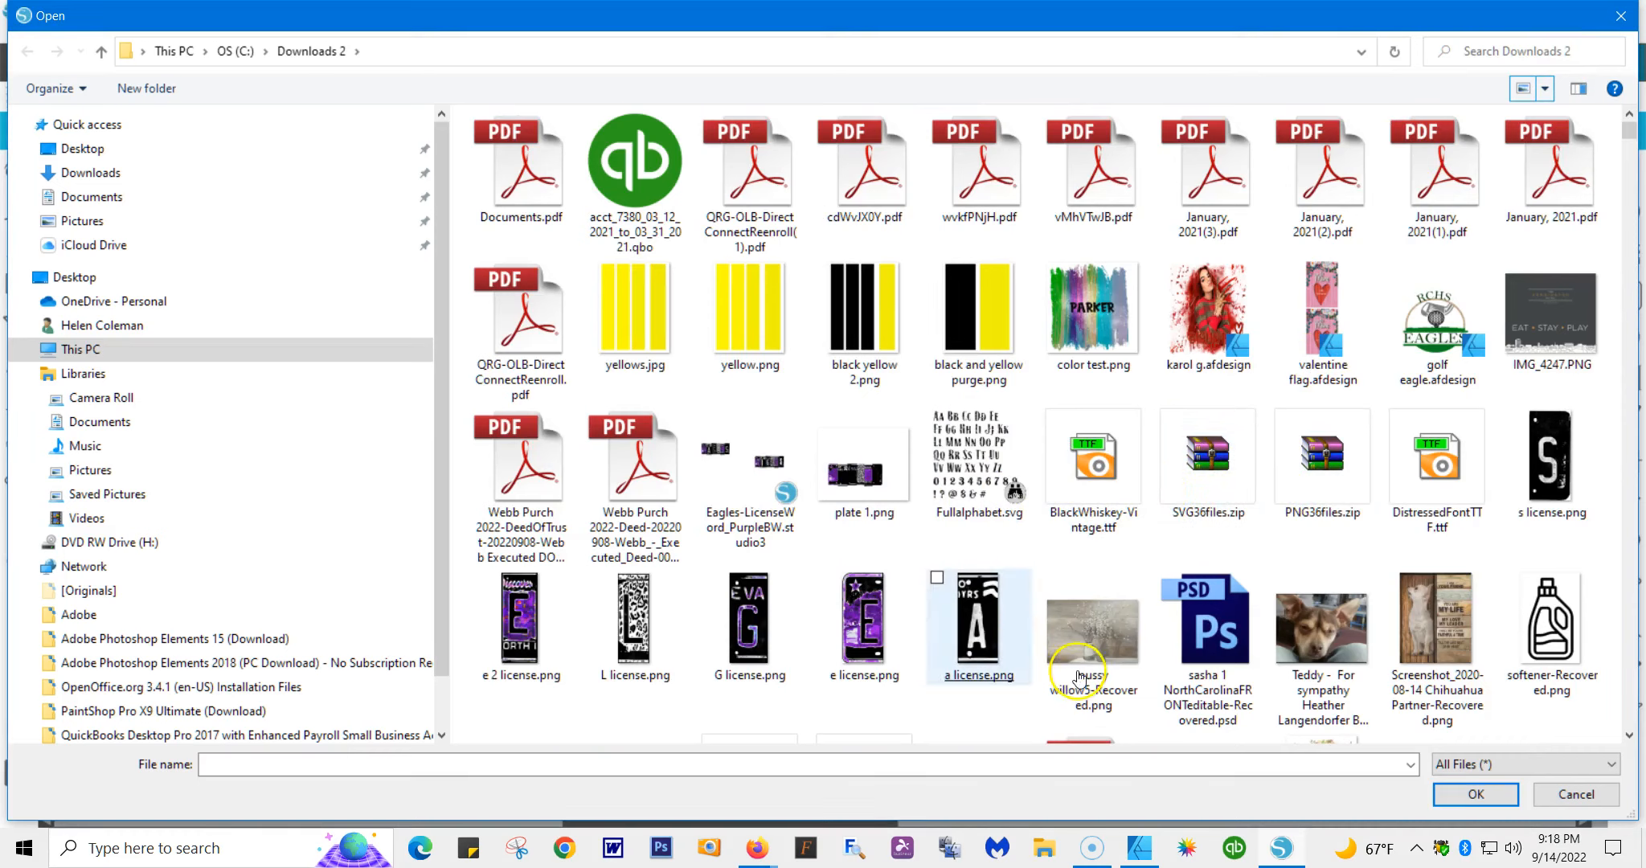
# - Find the falltealtrucketsy image in the Downloads 2 folder and open it
pyautogui.click(1630, 736)
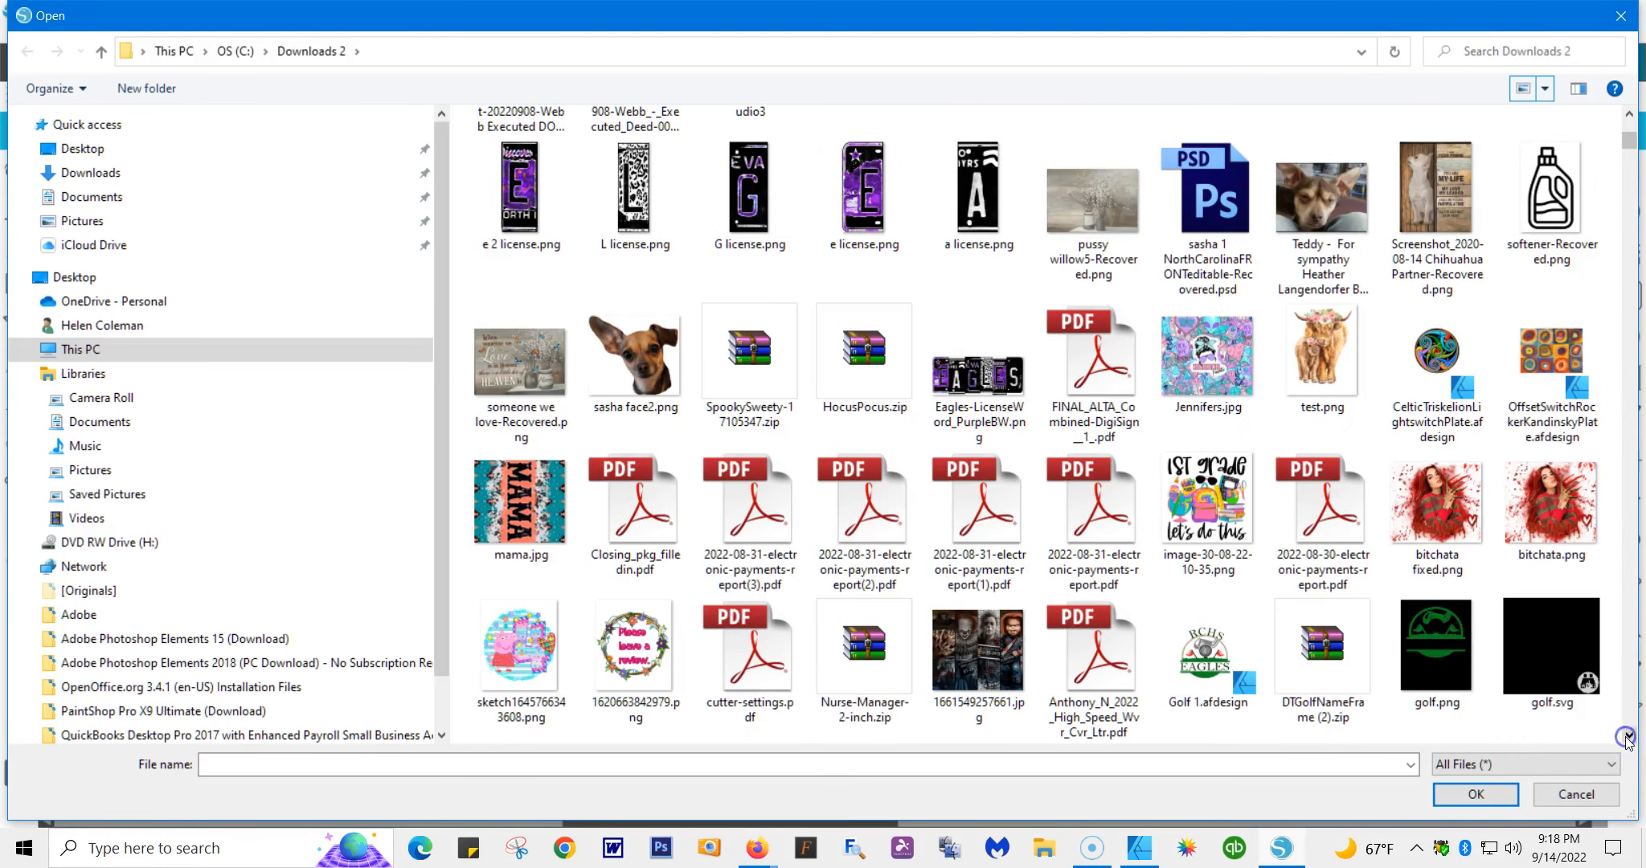
pyautogui.click(1630, 738)
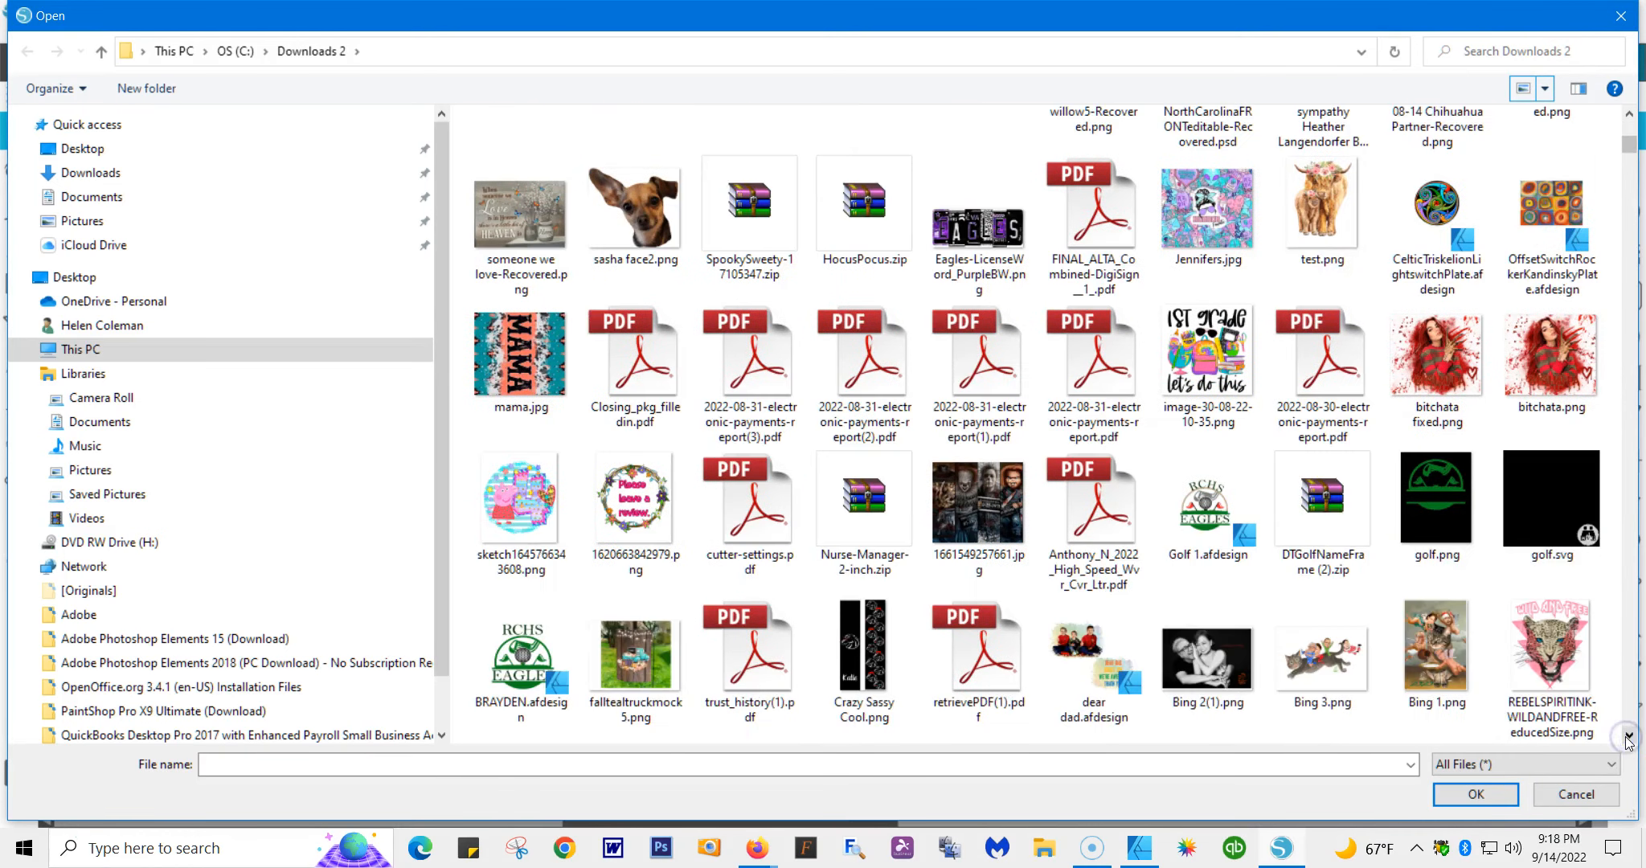
pyautogui.click(1629, 736)
pyautogui.click(1630, 736)
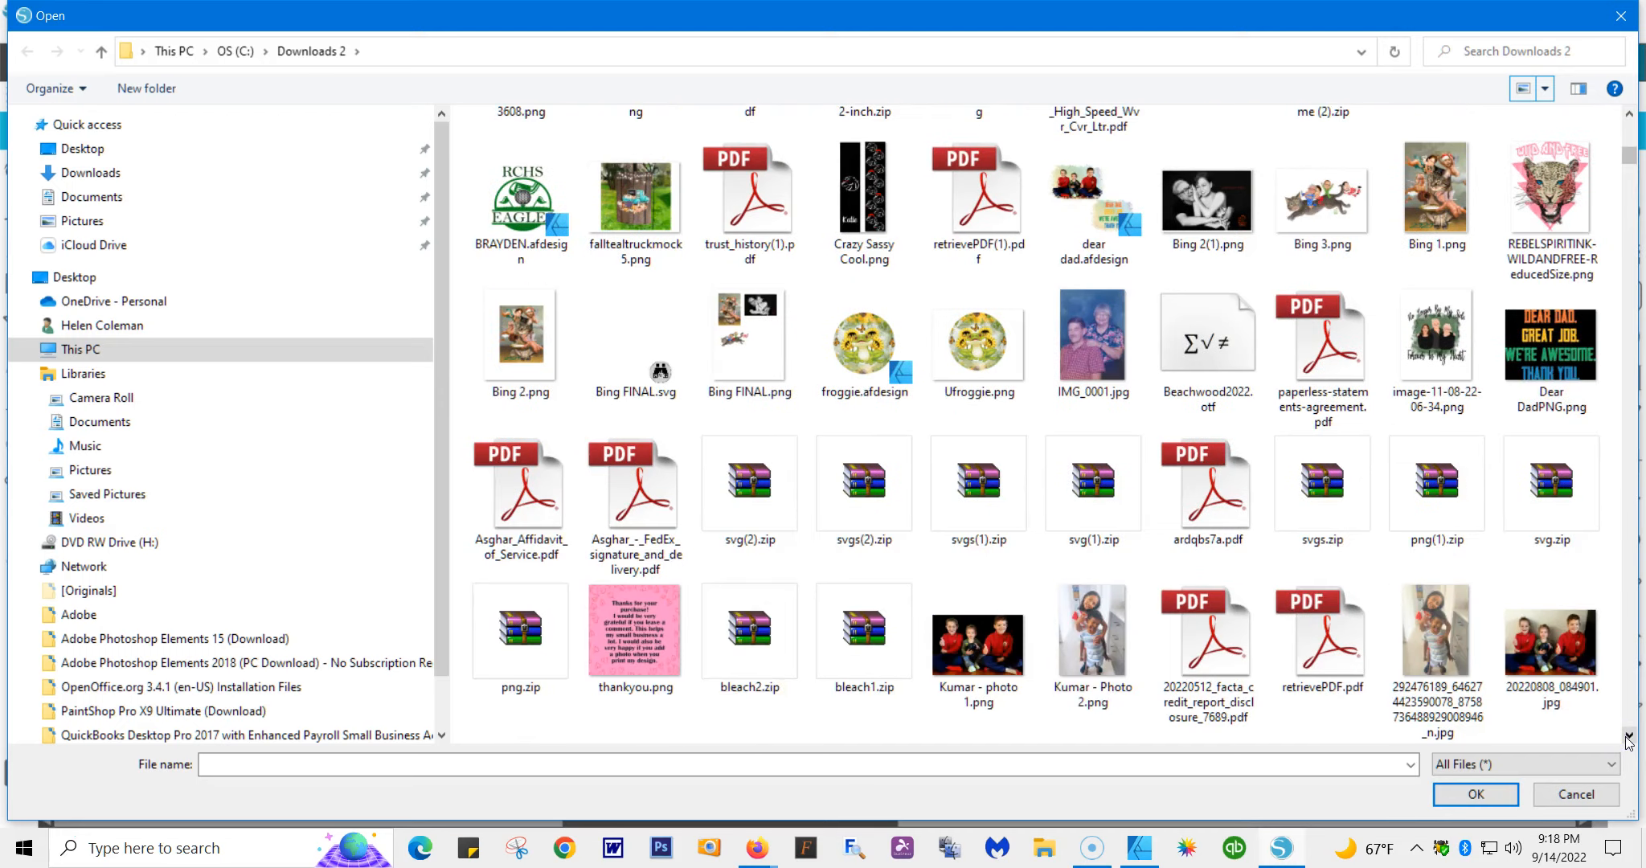
pyautogui.click(1629, 736)
pyautogui.click(1629, 737)
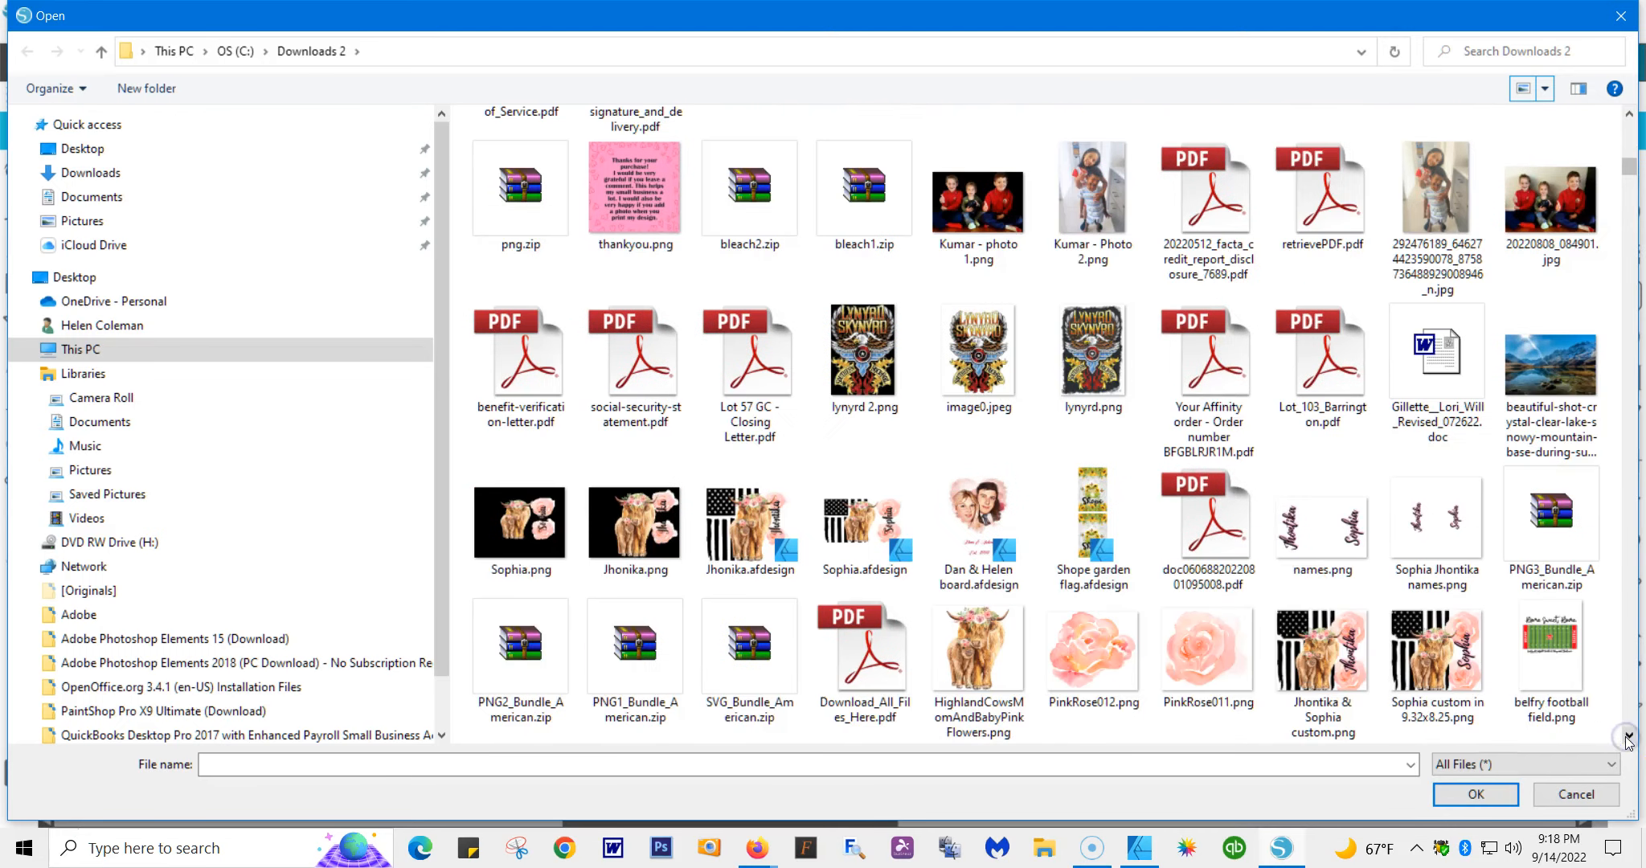
pyautogui.click(1629, 736)
pyautogui.click(1630, 736)
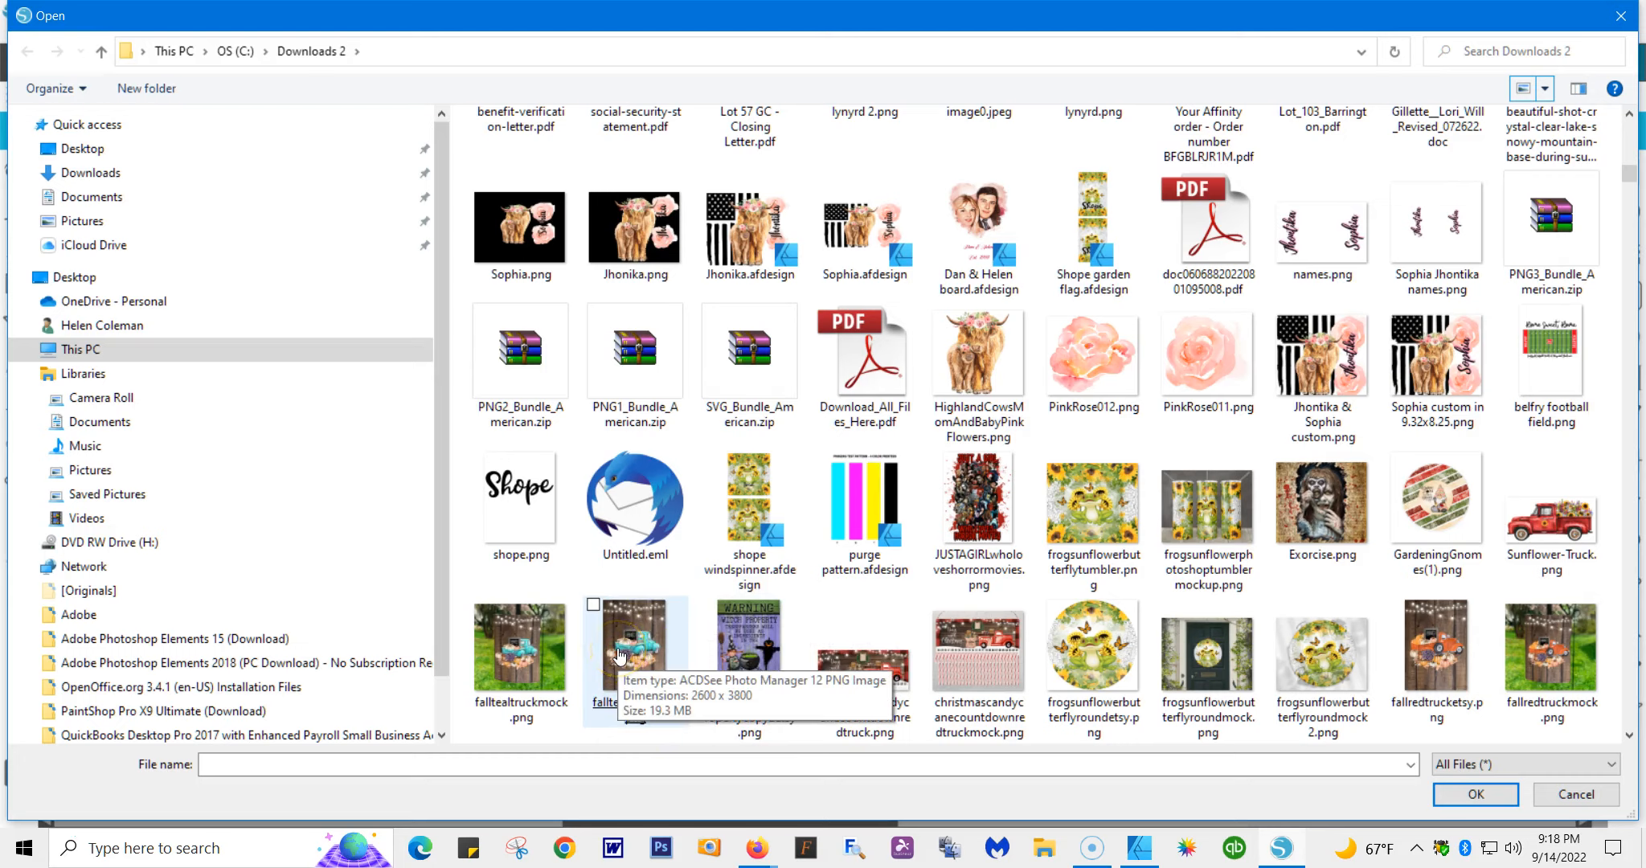
pyautogui.doubleClick(619, 655)
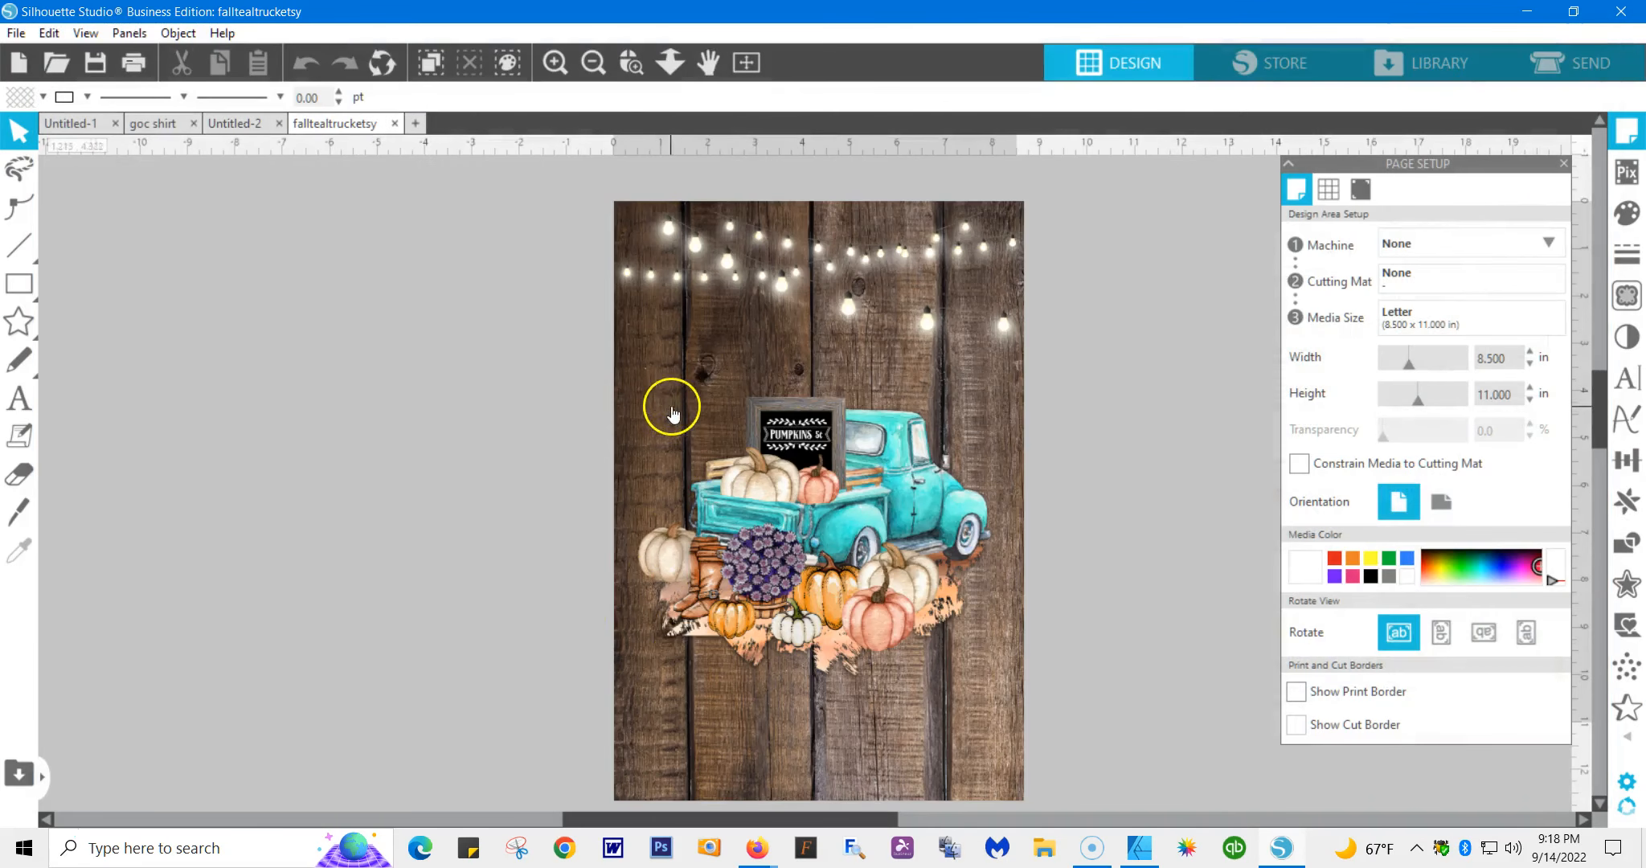
# - Shrink the truck image to about 5.75 x 8.41 in and place it near the page's upper edge, leaving space below
pyautogui.moveTo(608, 193); pyautogui.dragTo(723, 365)
pyautogui.moveTo(910, 479); pyautogui.dragTo(850, 345)
pyautogui.moveTo(664, 231)
pyautogui.mouseDown()
pyautogui.moveTo(644, 221)
pyautogui.moveTo(645, 249)
pyautogui.mouseUp()
pyautogui.click(838, 401)
pyautogui.moveTo(838, 397)
pyautogui.mouseDown()
pyautogui.moveTo(848, 427)
pyautogui.moveTo(844, 411)
pyautogui.mouseUp()
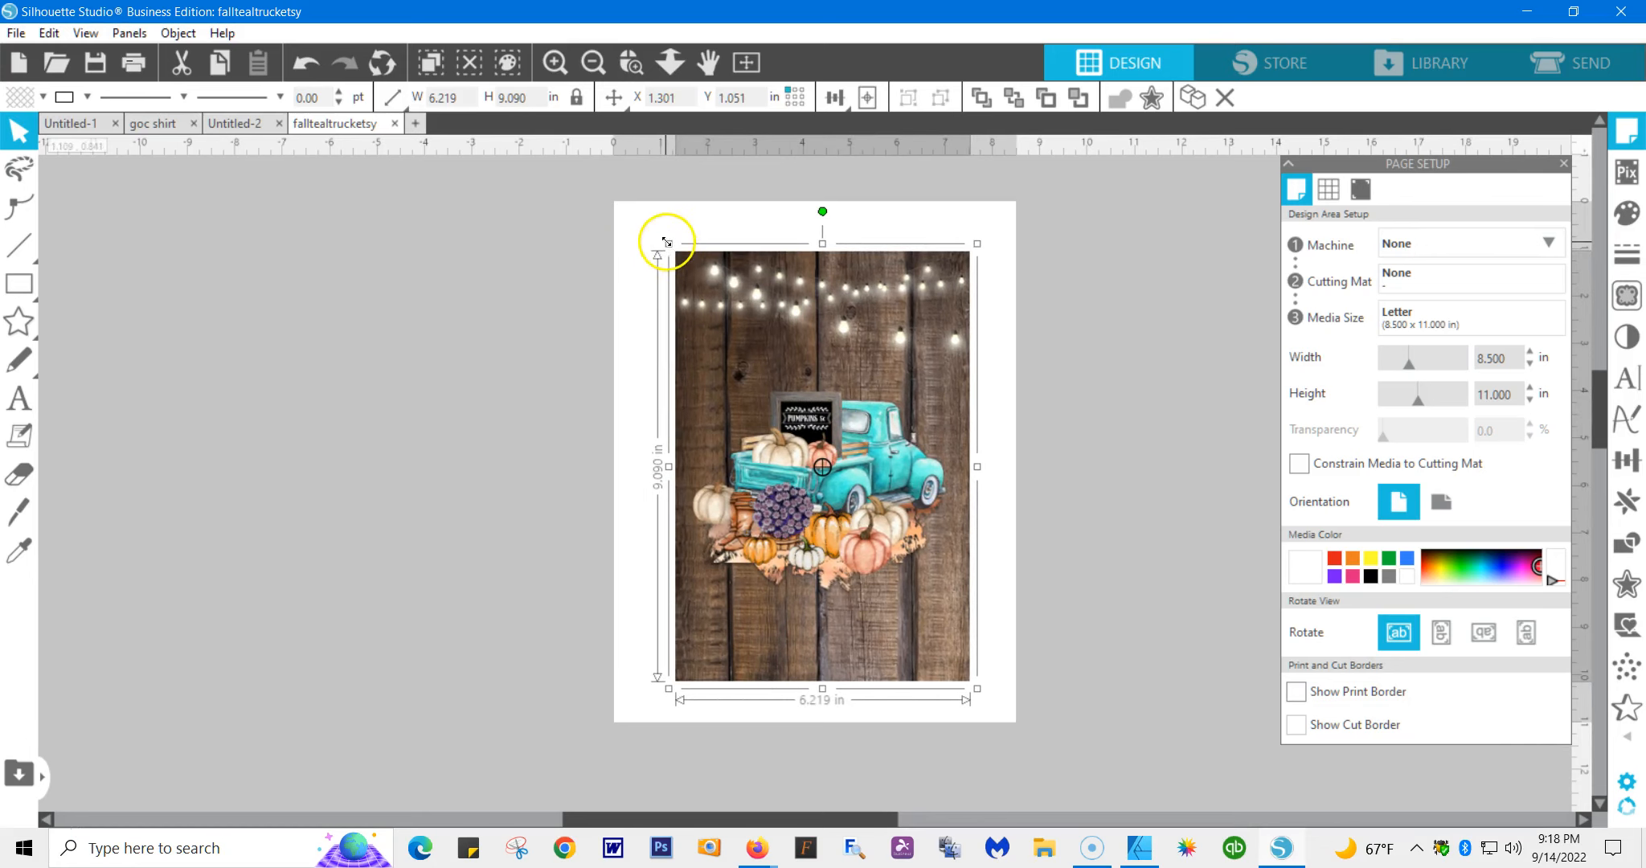
pyautogui.moveTo(669, 244); pyautogui.dragTo(691, 276)
pyautogui.moveTo(762, 328); pyautogui.dragTo(742, 266)
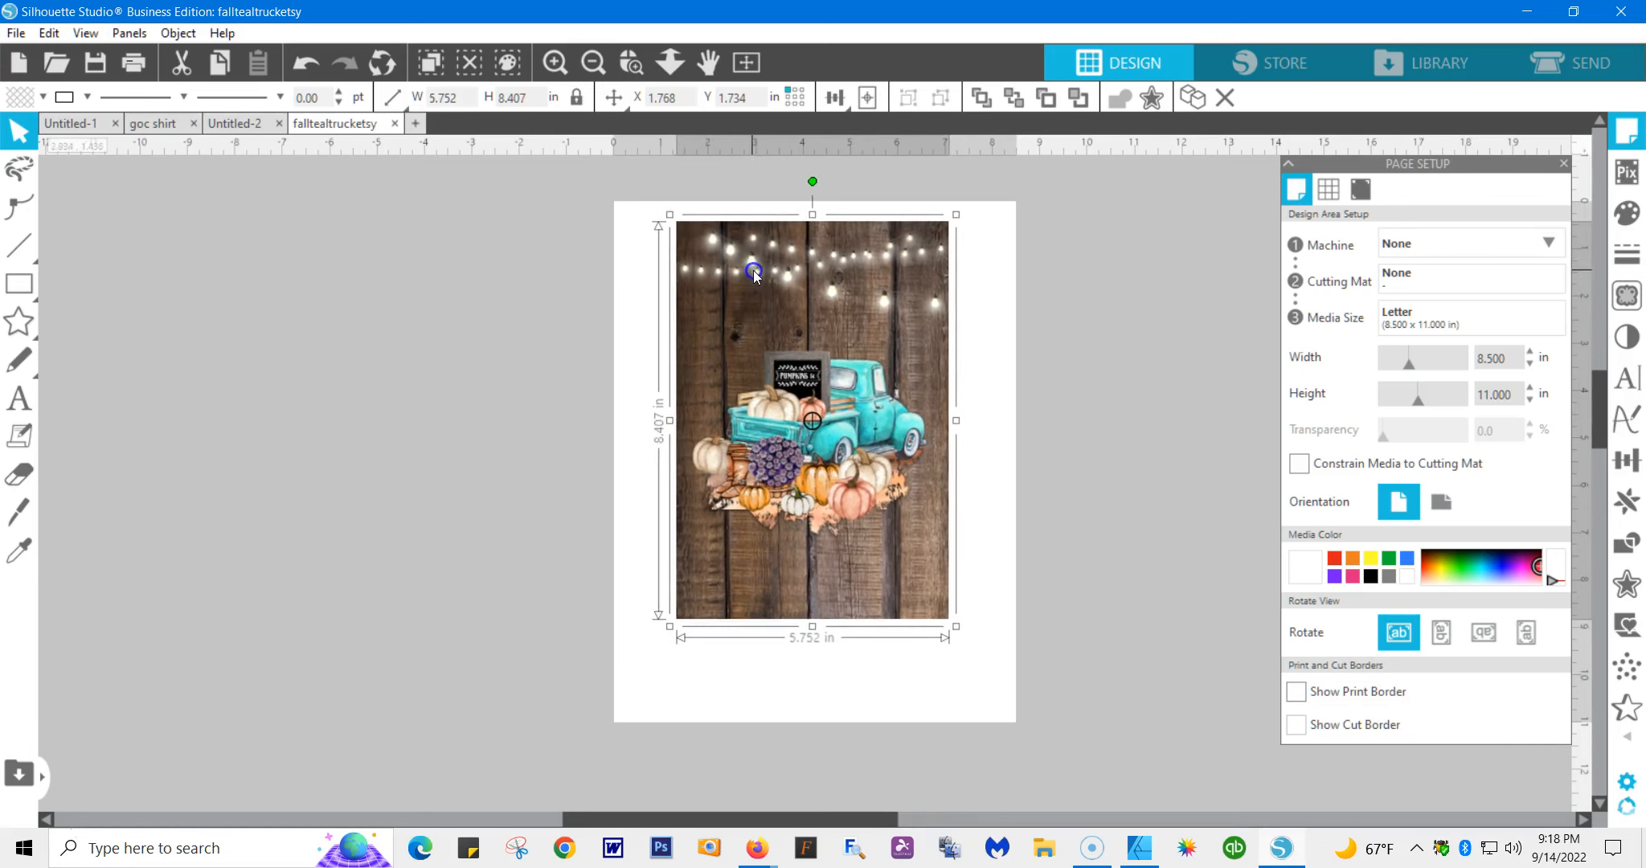
pyautogui.click(1120, 346)
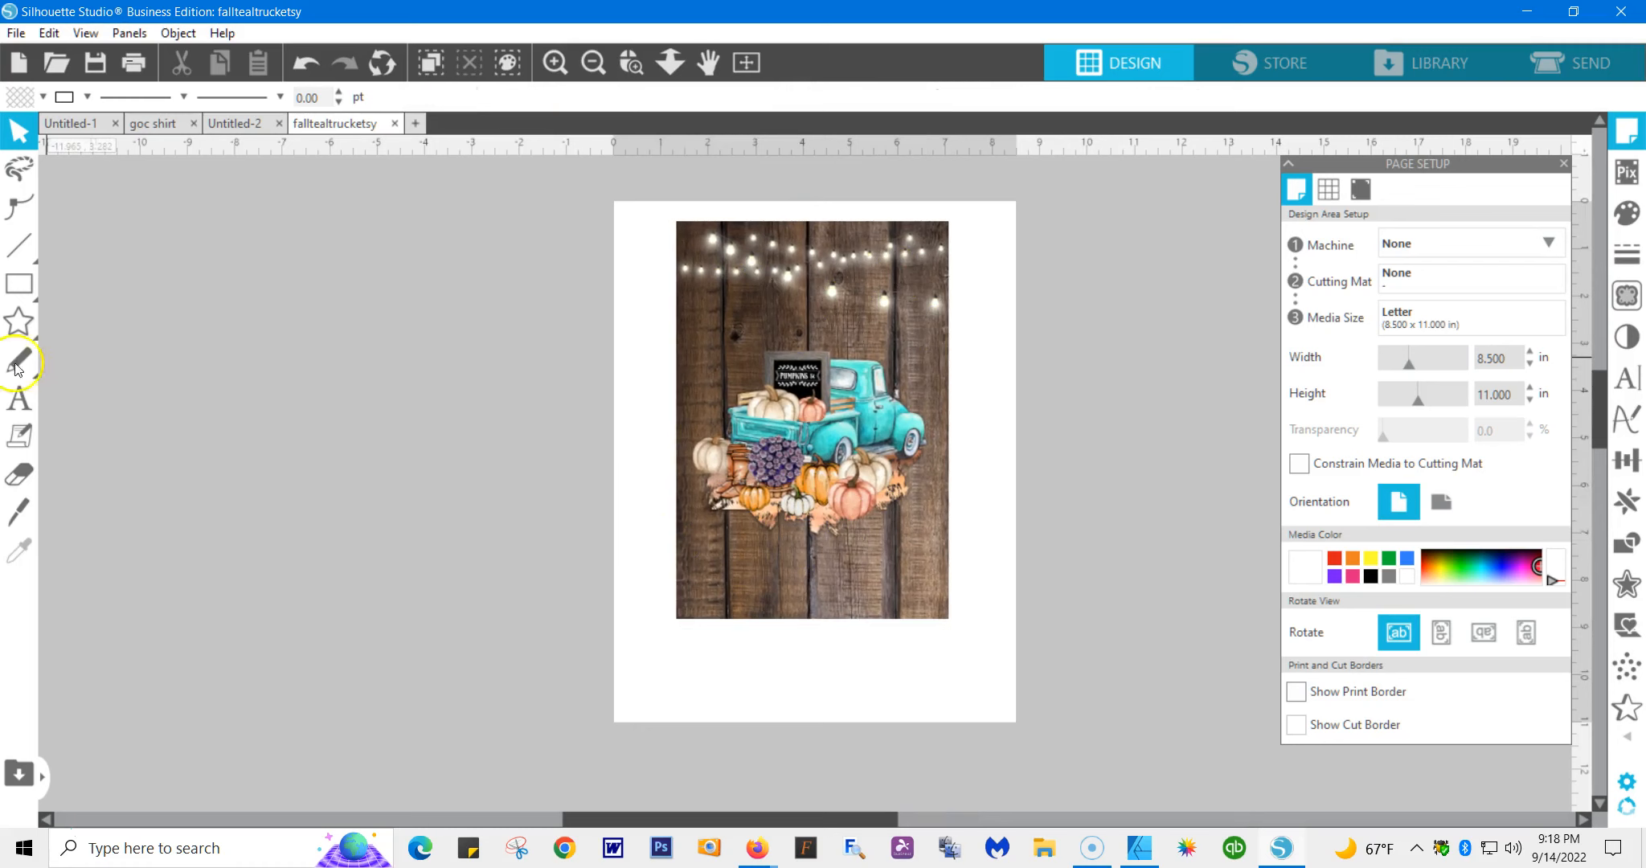
# - Add a text line below the truck image reading "The" followed by the family's surname in plural
pyautogui.click(24, 398)
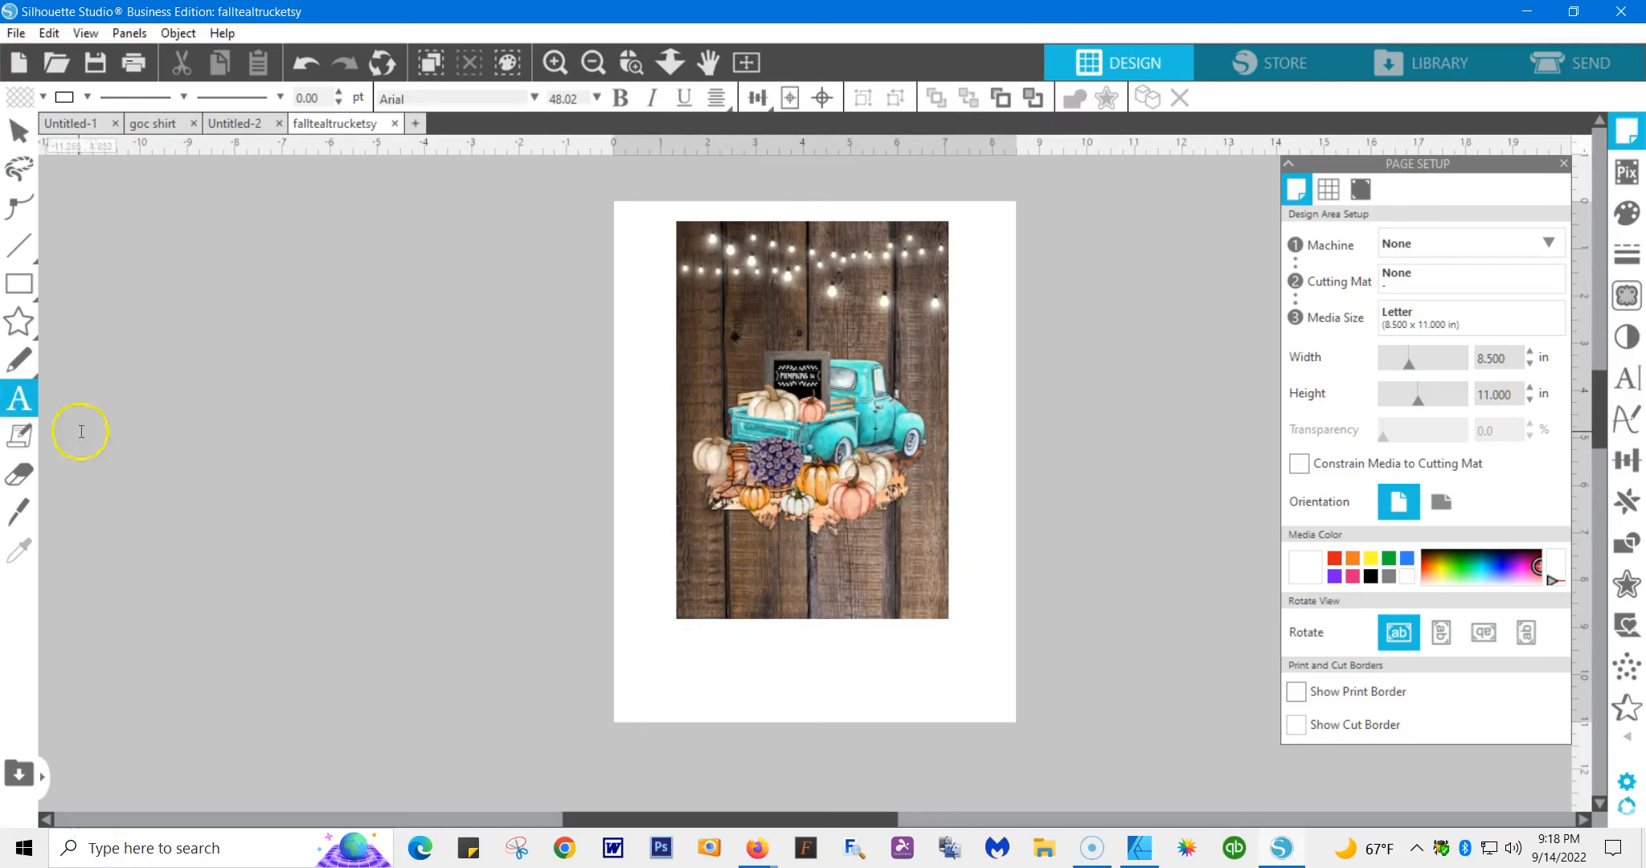
pyautogui.click(686, 679)
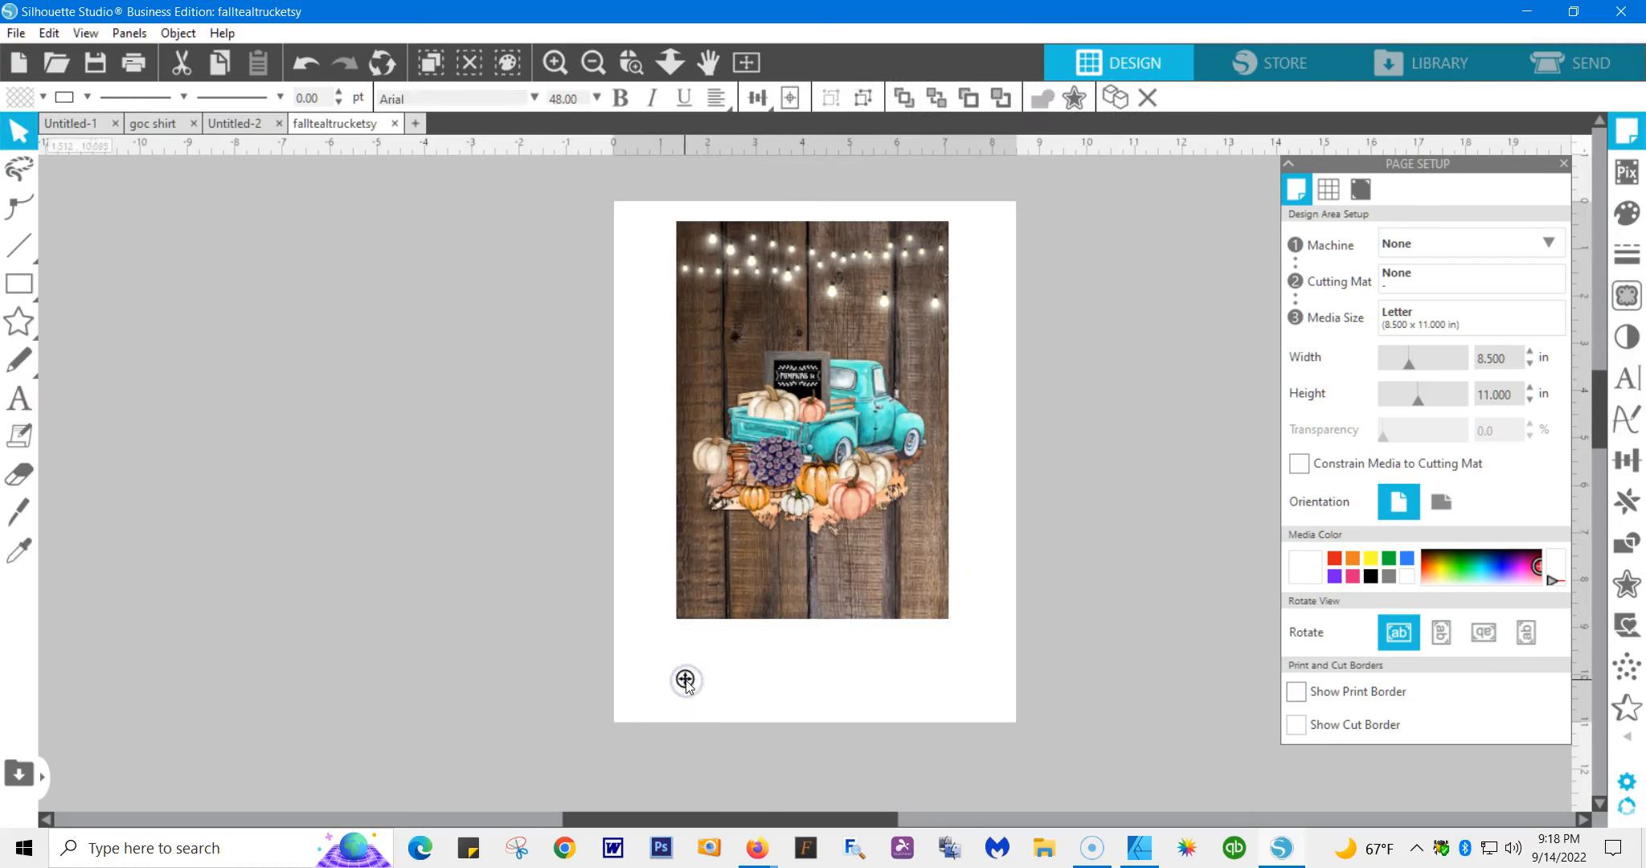
pyautogui.write('Th')
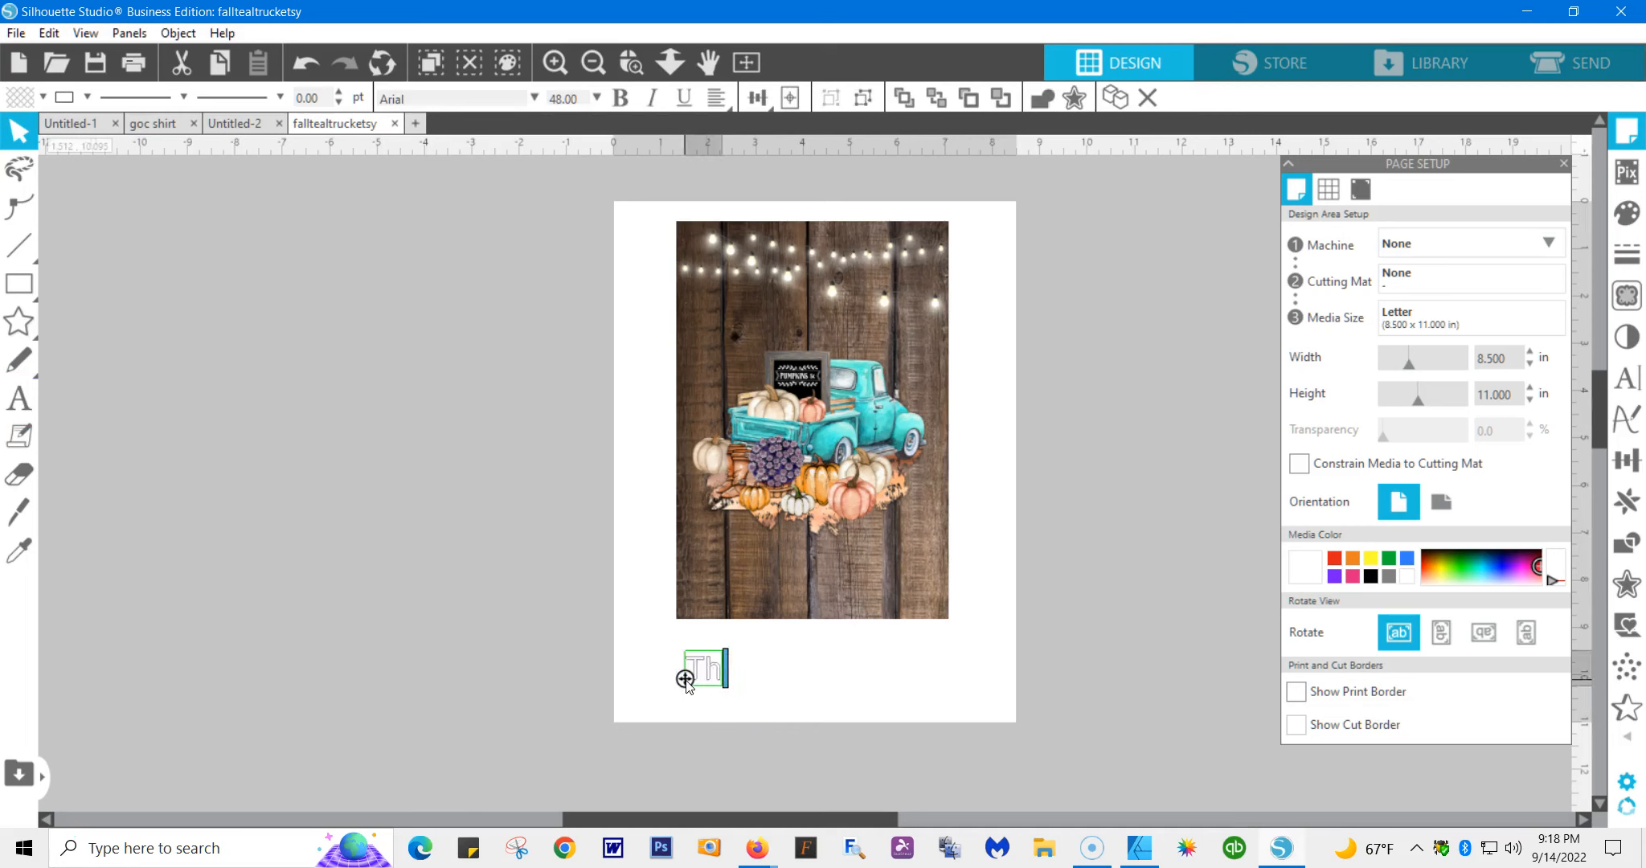
pyautogui.write('e C')
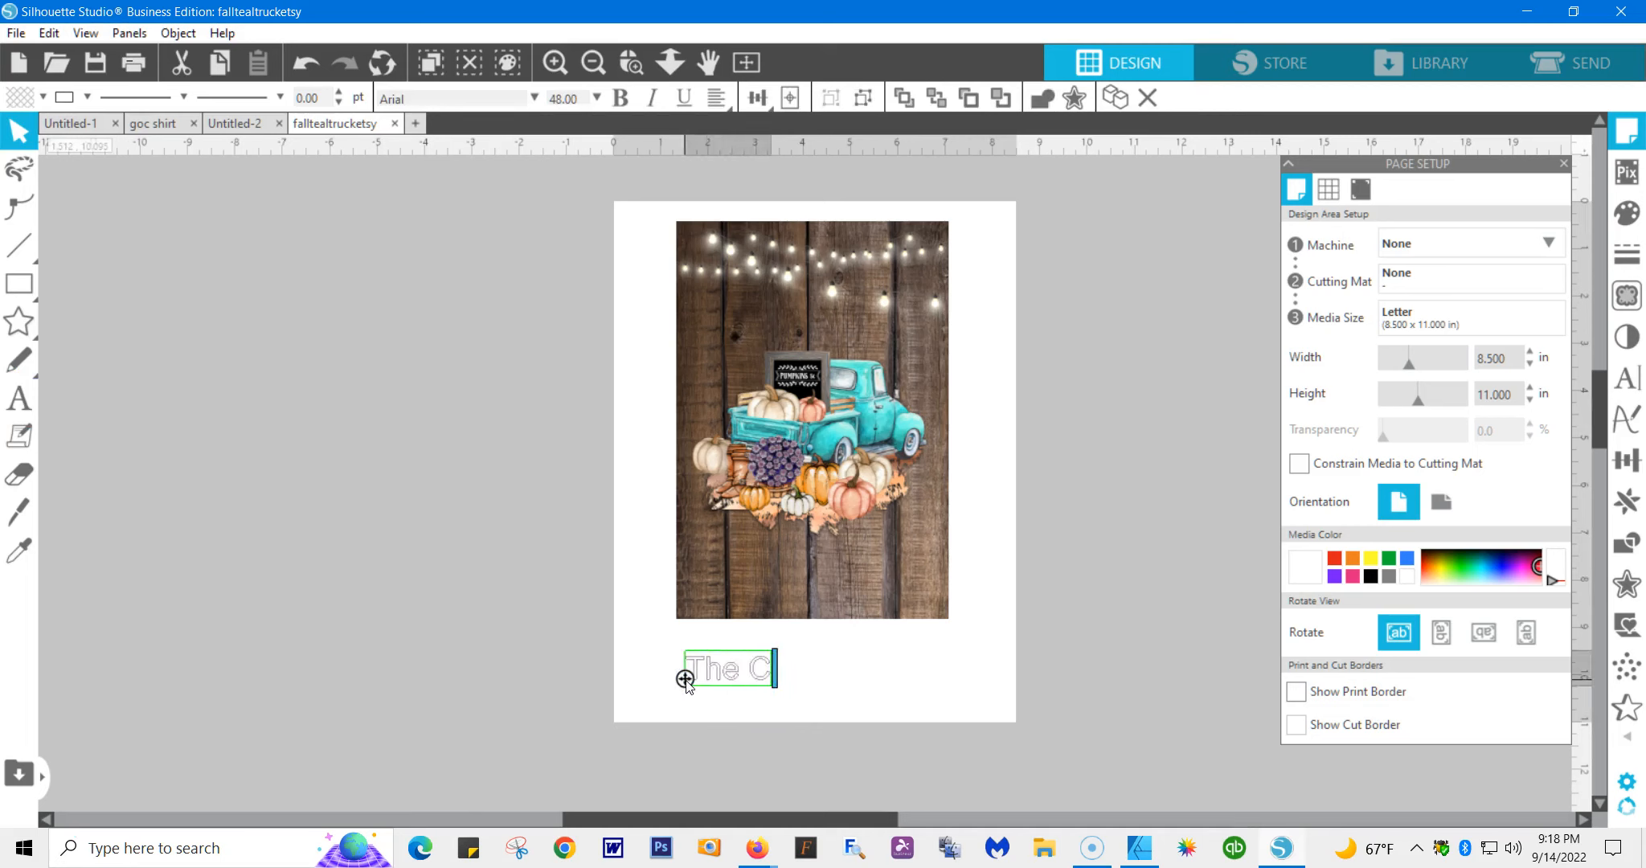
pyautogui.write('oleman')
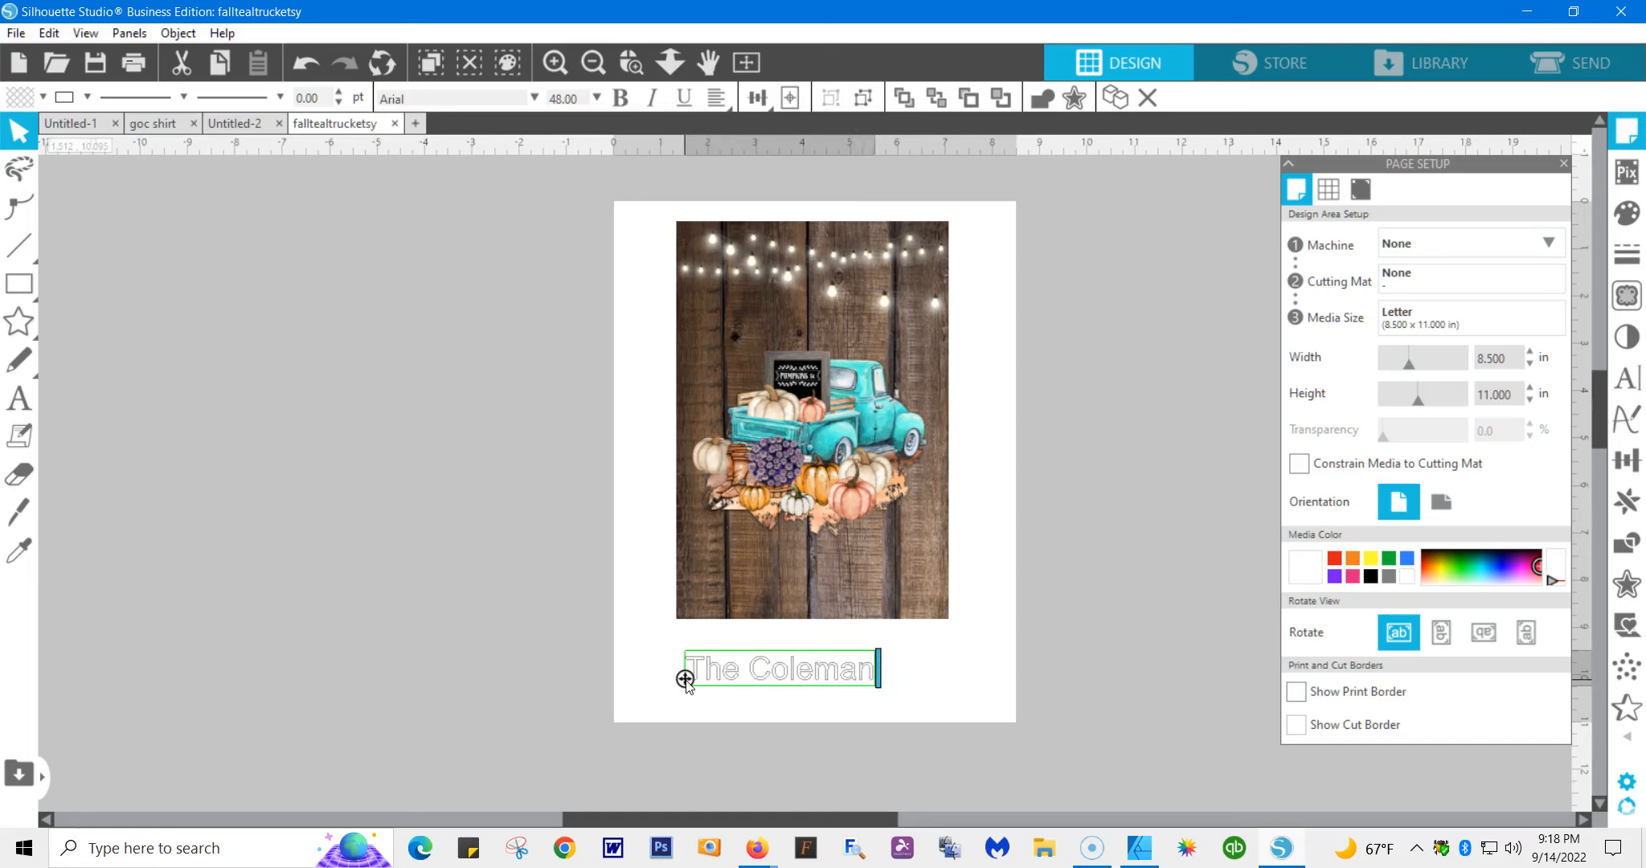
pyautogui.write('s')
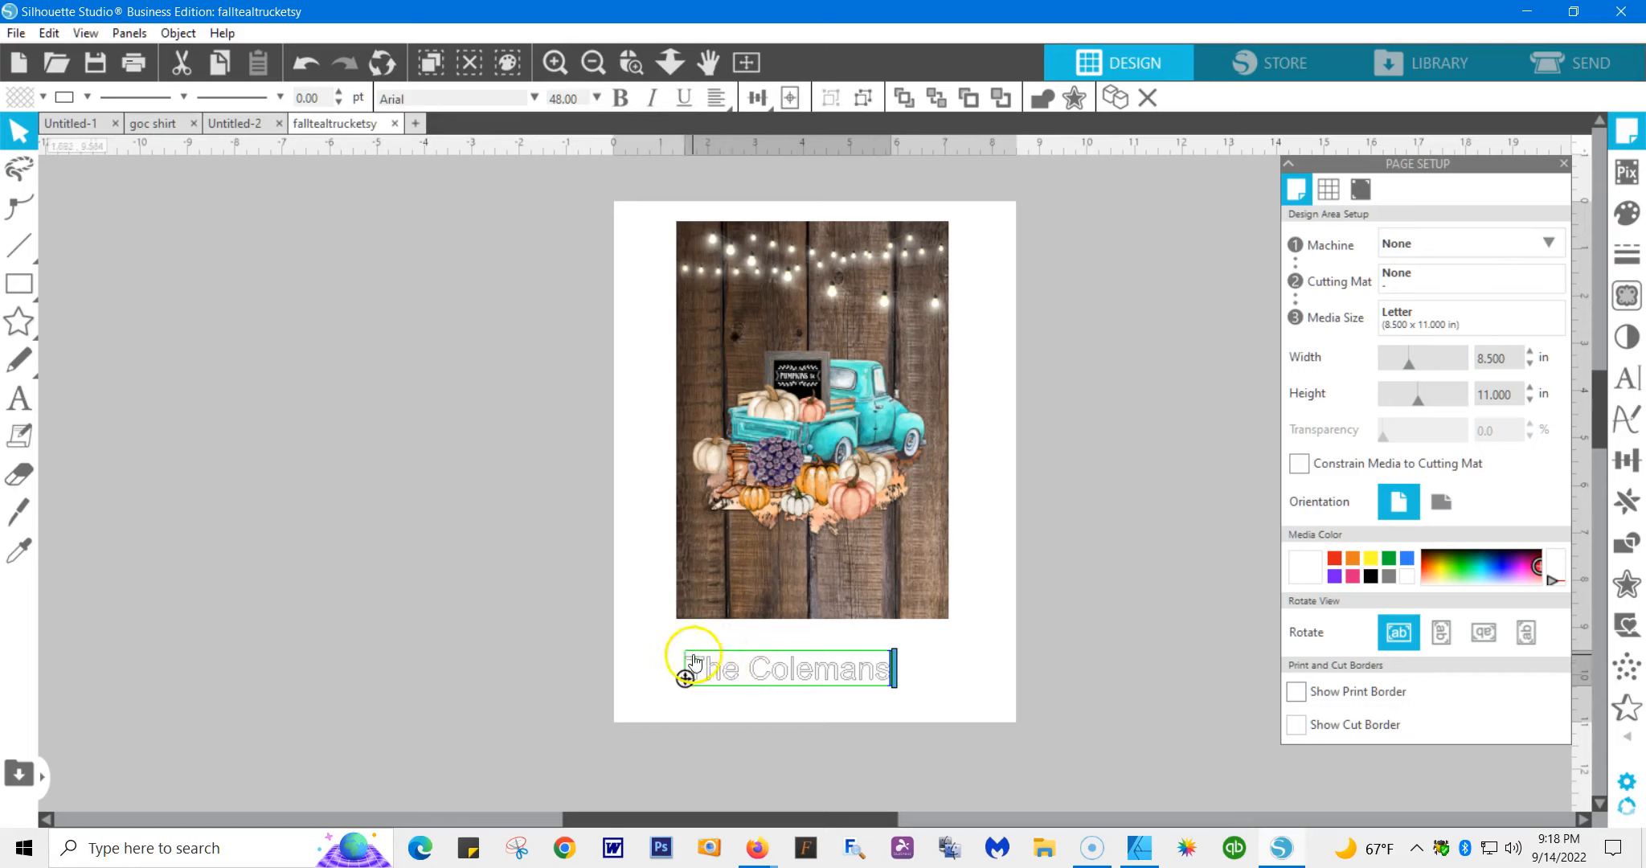
# - Change the font of the whole family name text to 2Peas What's The Rush?
pyautogui.moveTo(691, 666); pyautogui.dragTo(1041, 670)
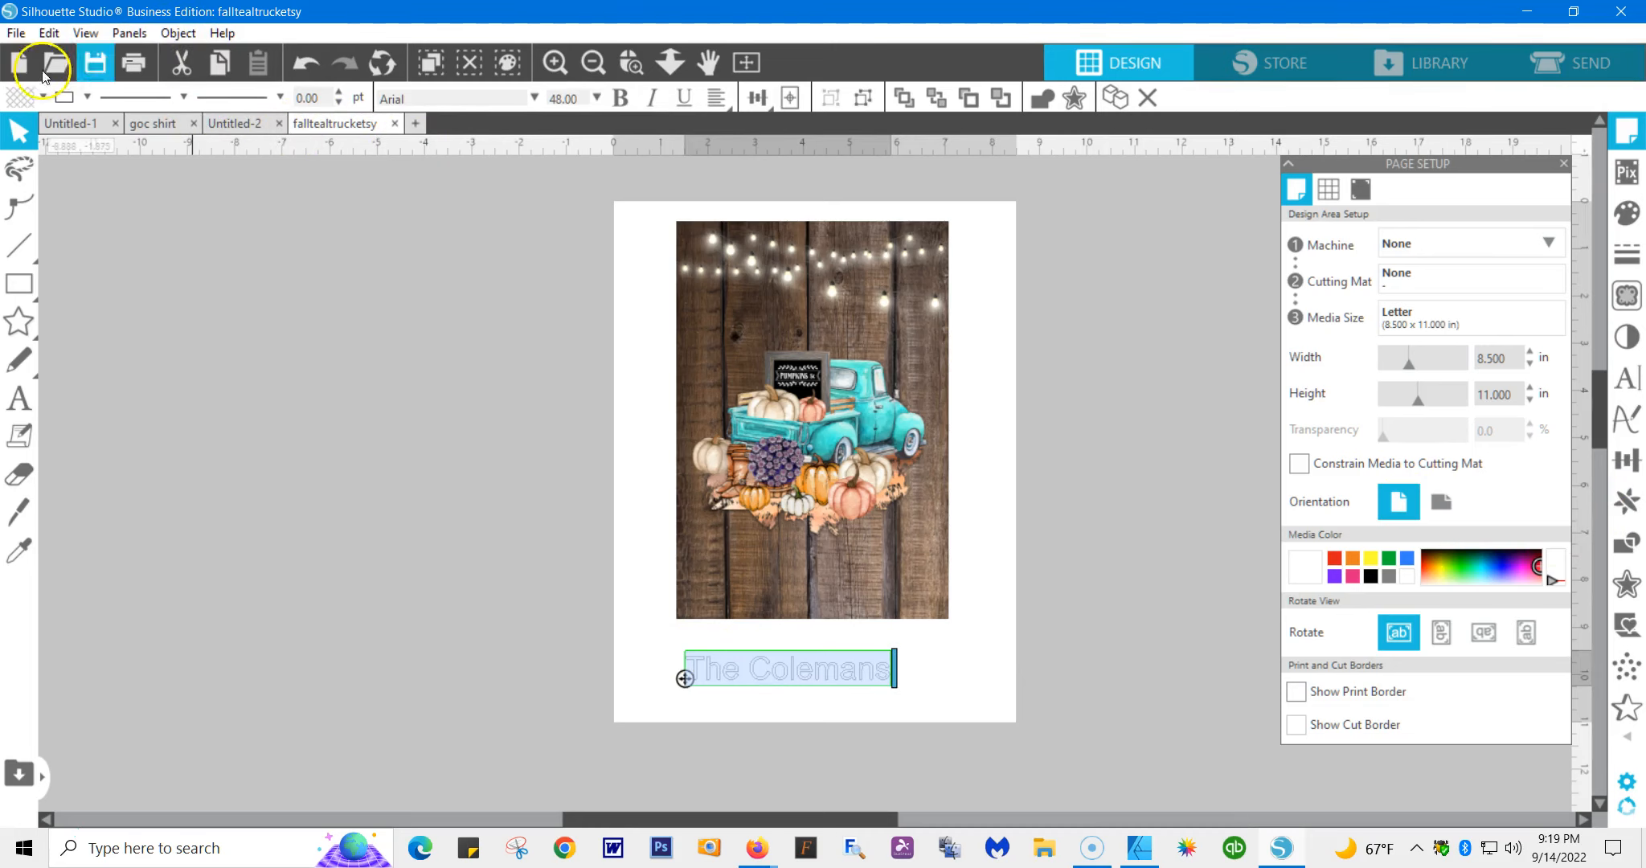
pyautogui.click(1627, 377)
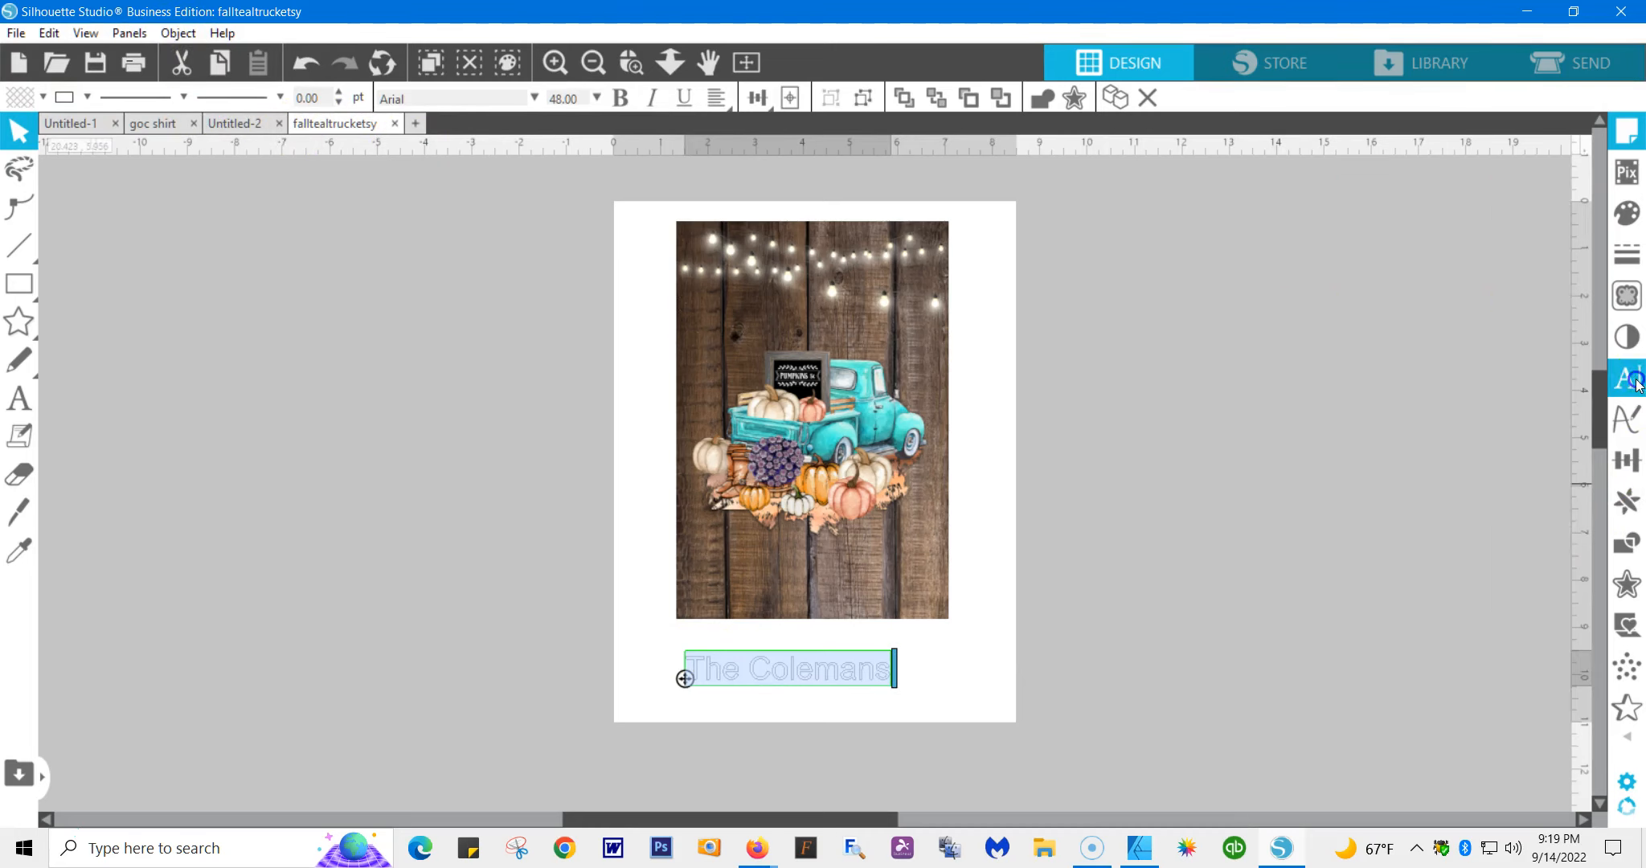
pyautogui.click(1379, 370)
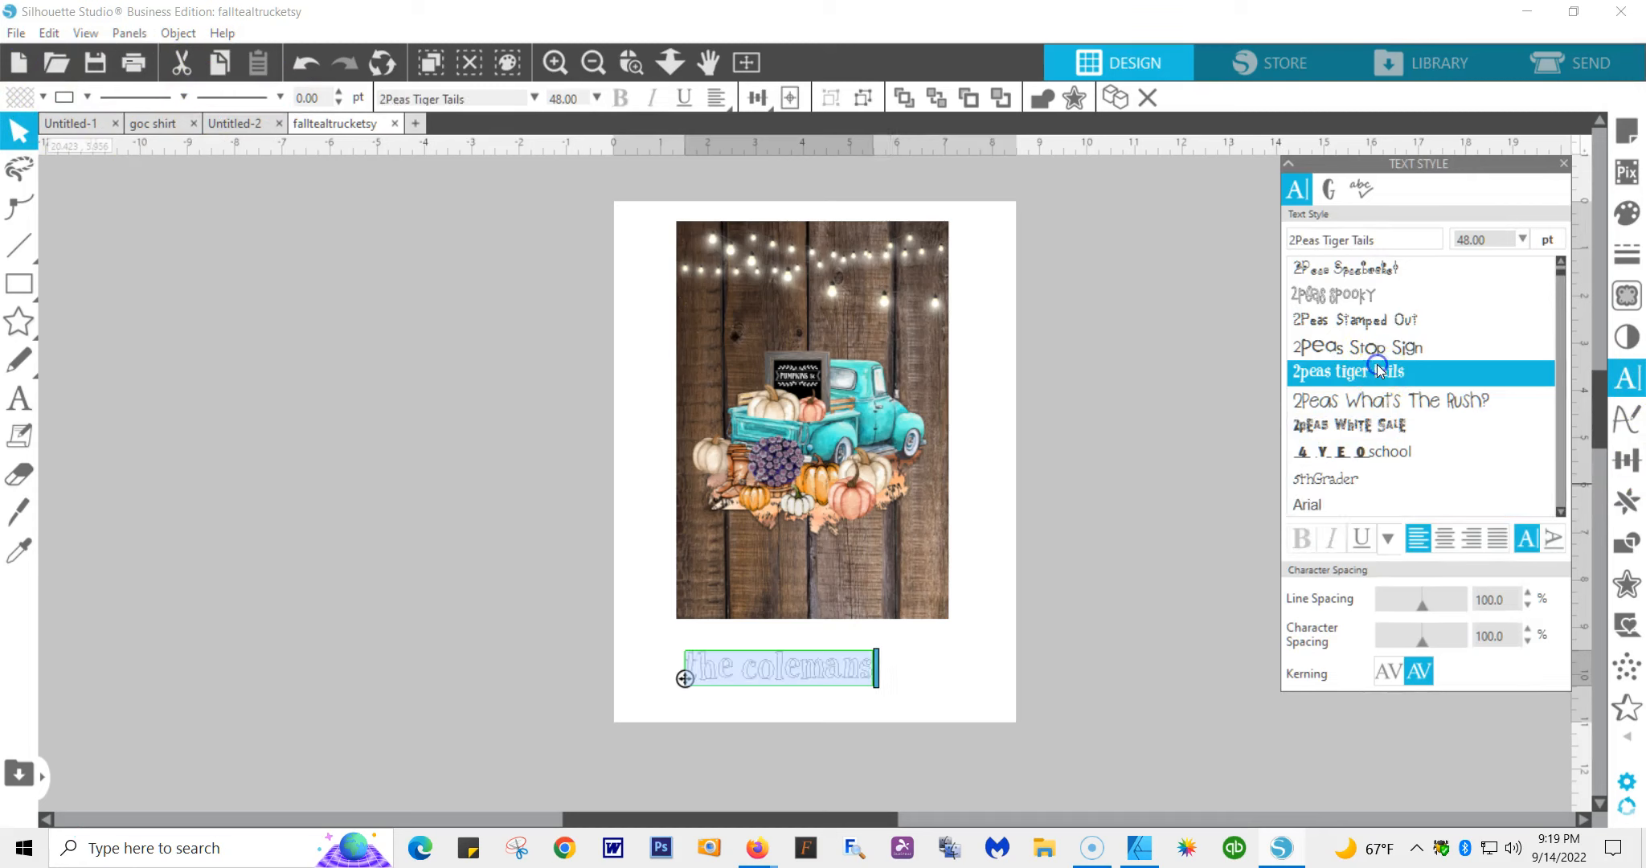
pyautogui.click(1408, 406)
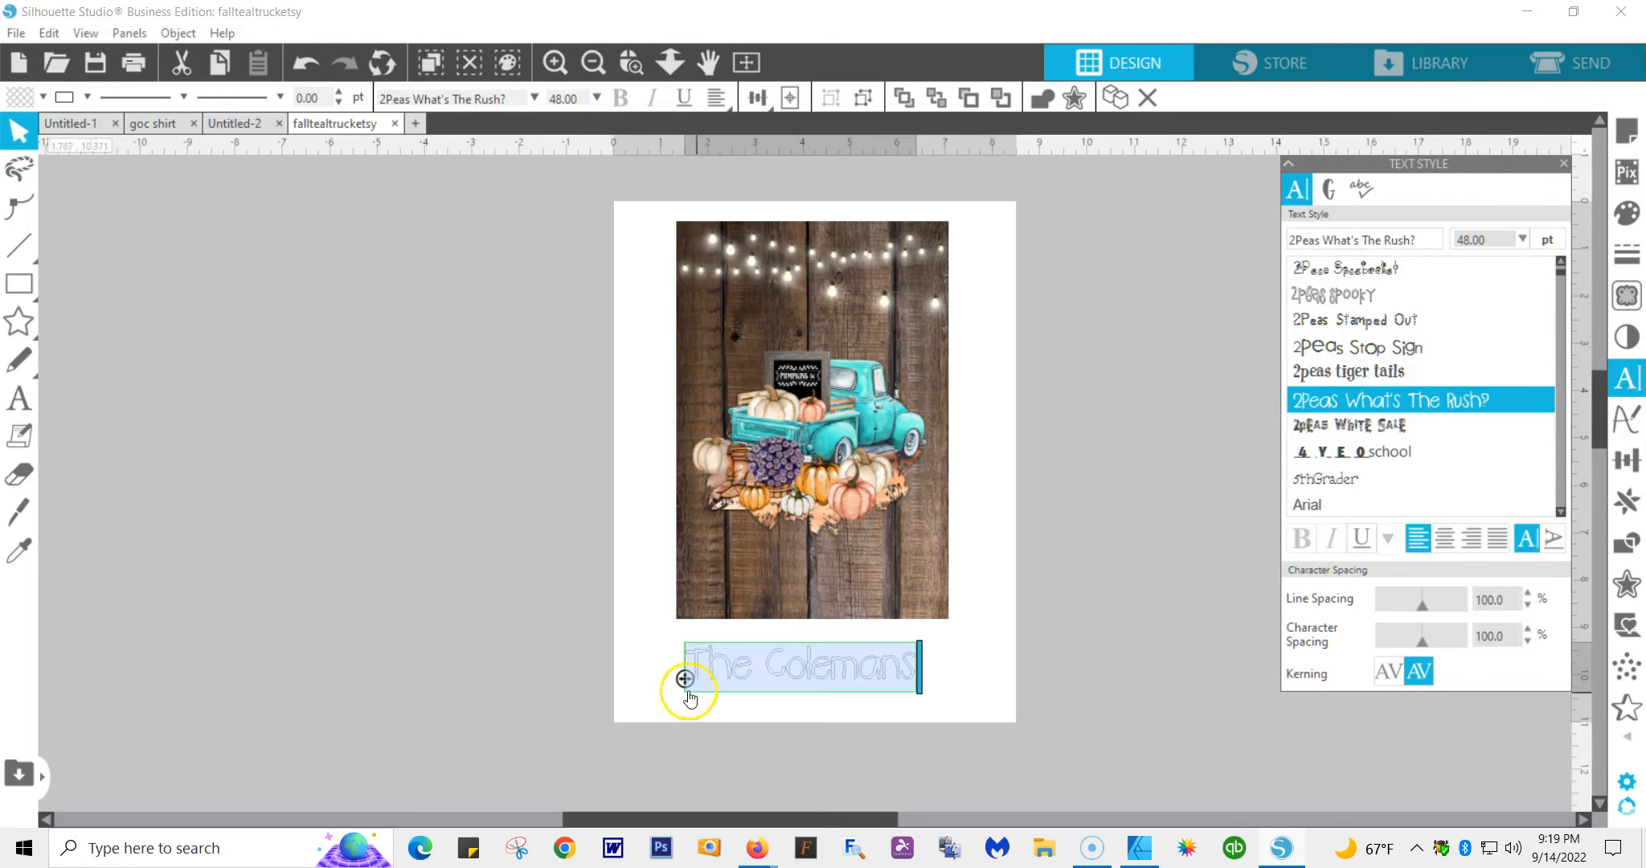
# - Enlarge the family name text to about 6.16 x 1.33 in and position it just beneath the truck image
pyautogui.click(931, 694)
pyautogui.click(884, 673)
pyautogui.moveTo(923, 698); pyautogui.dragTo(981, 703)
pyautogui.moveTo(907, 667); pyautogui.dragTo(896, 664)
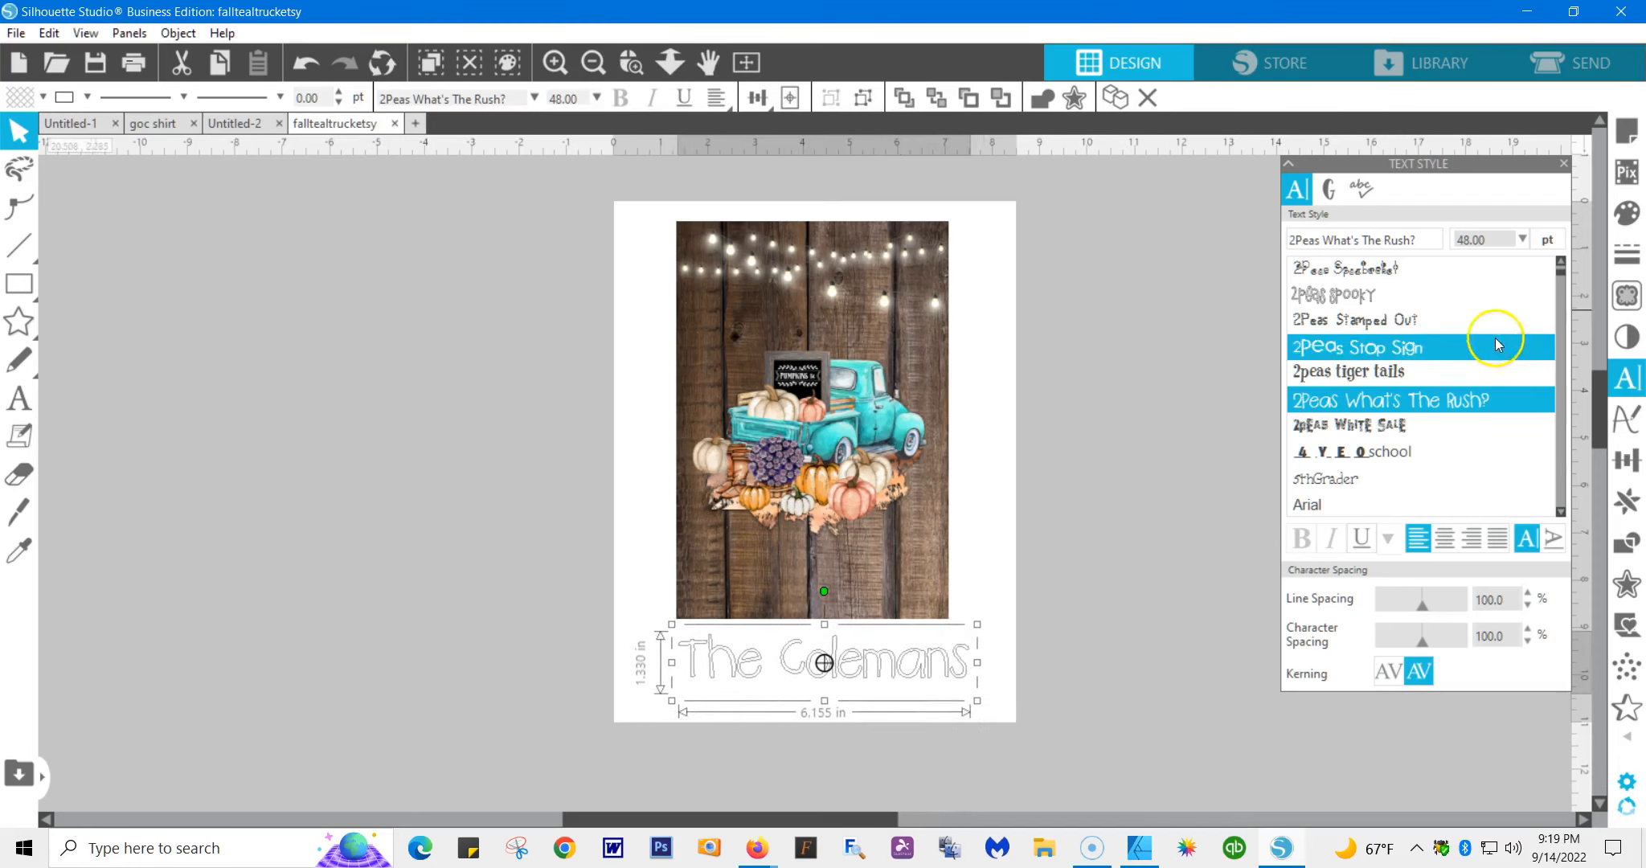
# - Fill the family name text with the teal color sampled from the truck
pyautogui.click(1627, 213)
pyautogui.click(1537, 254)
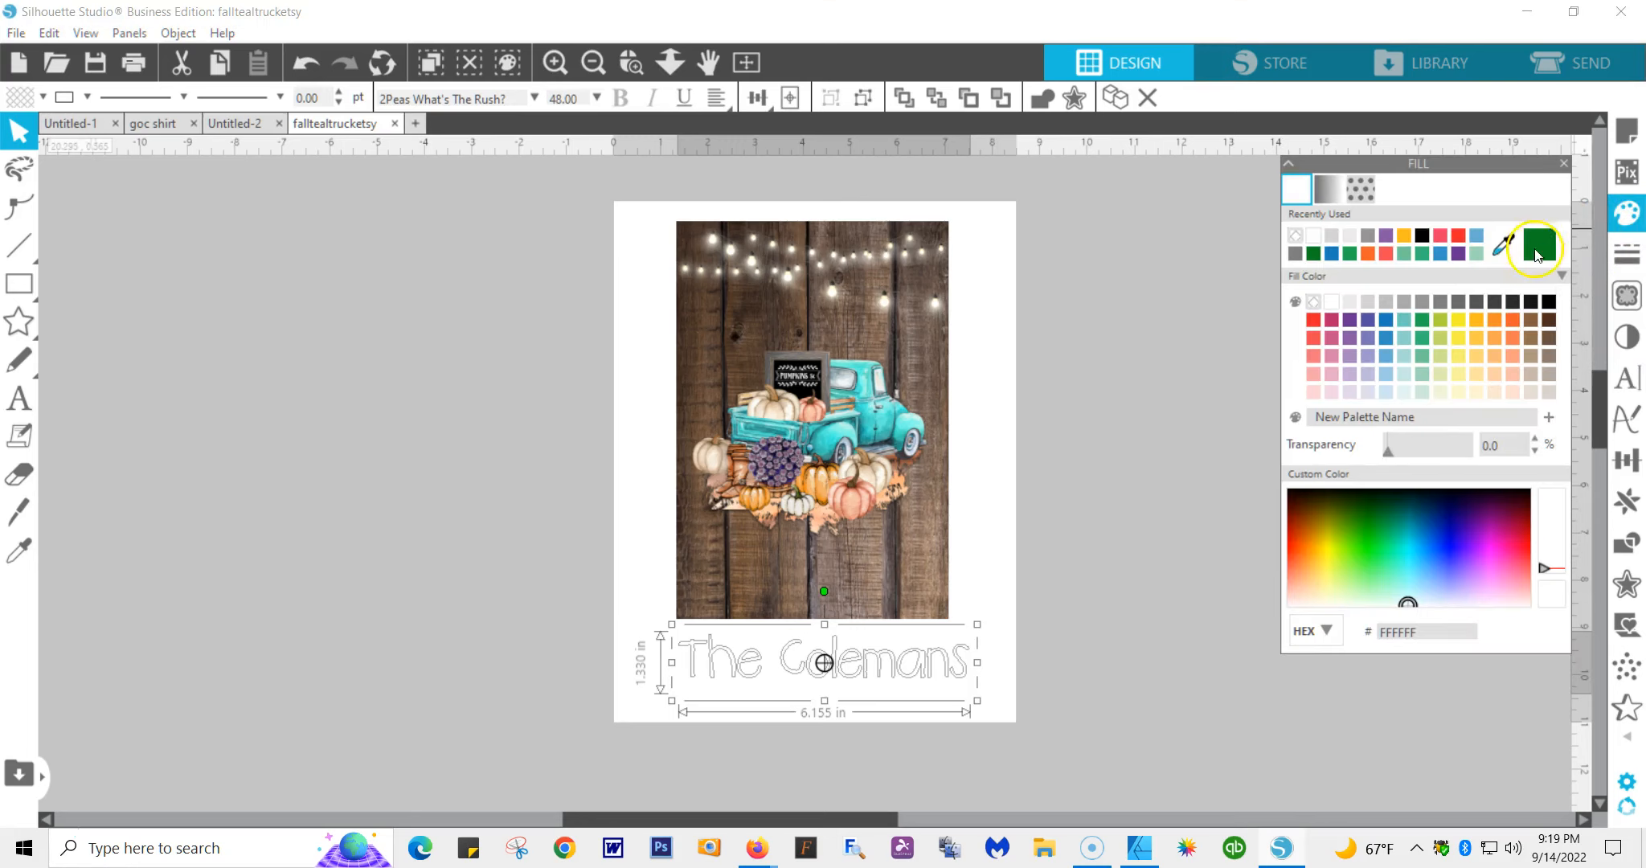
pyautogui.click(1507, 248)
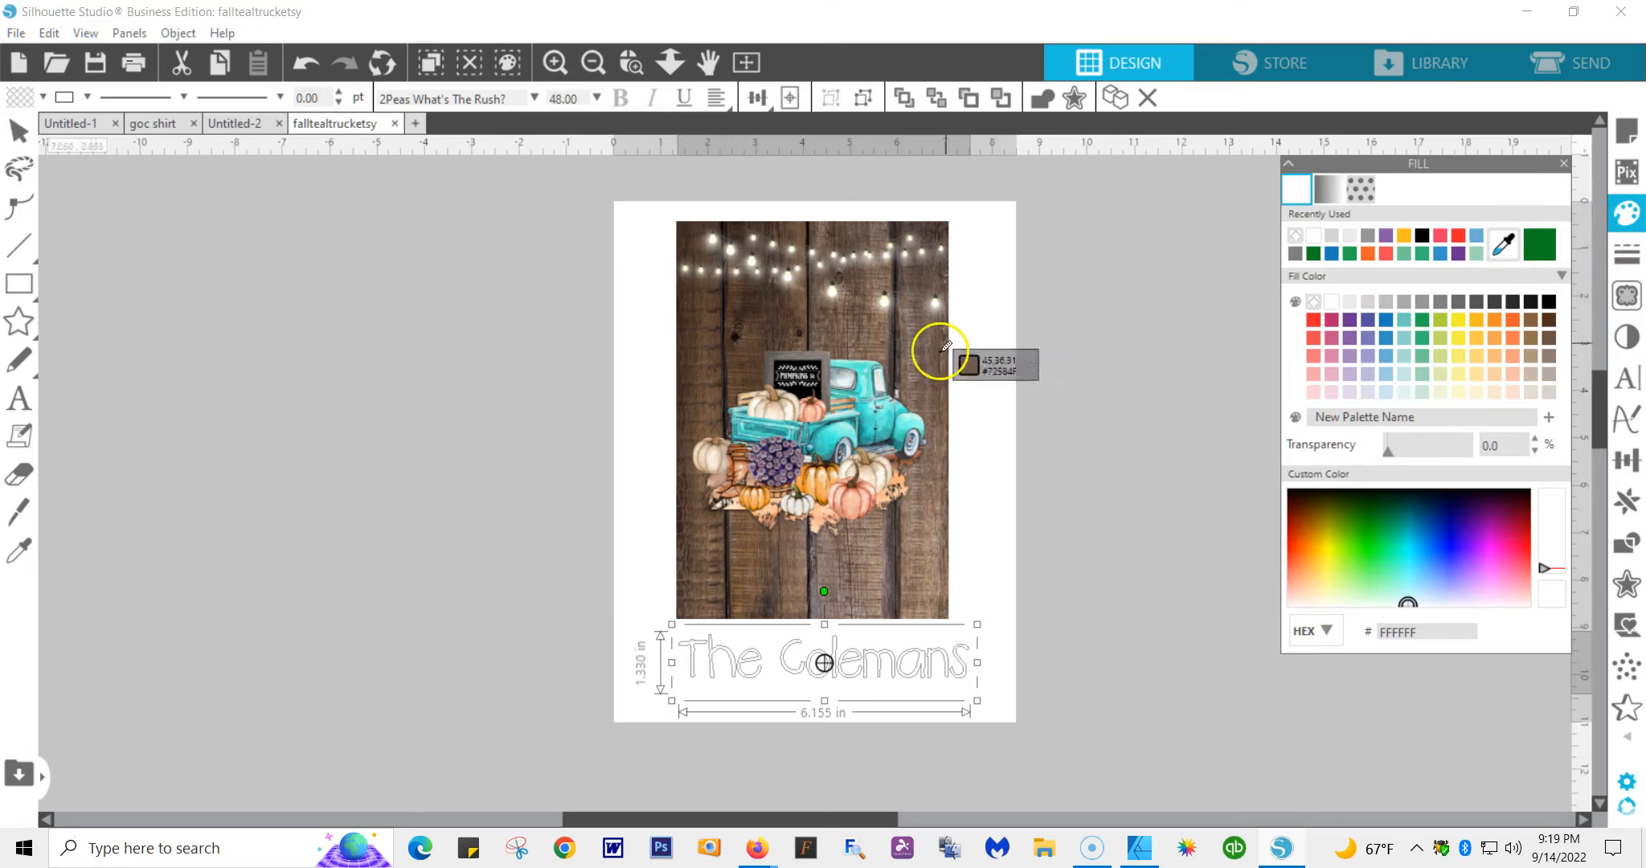
pyautogui.moveTo(889, 405); pyautogui.dragTo(883, 430)
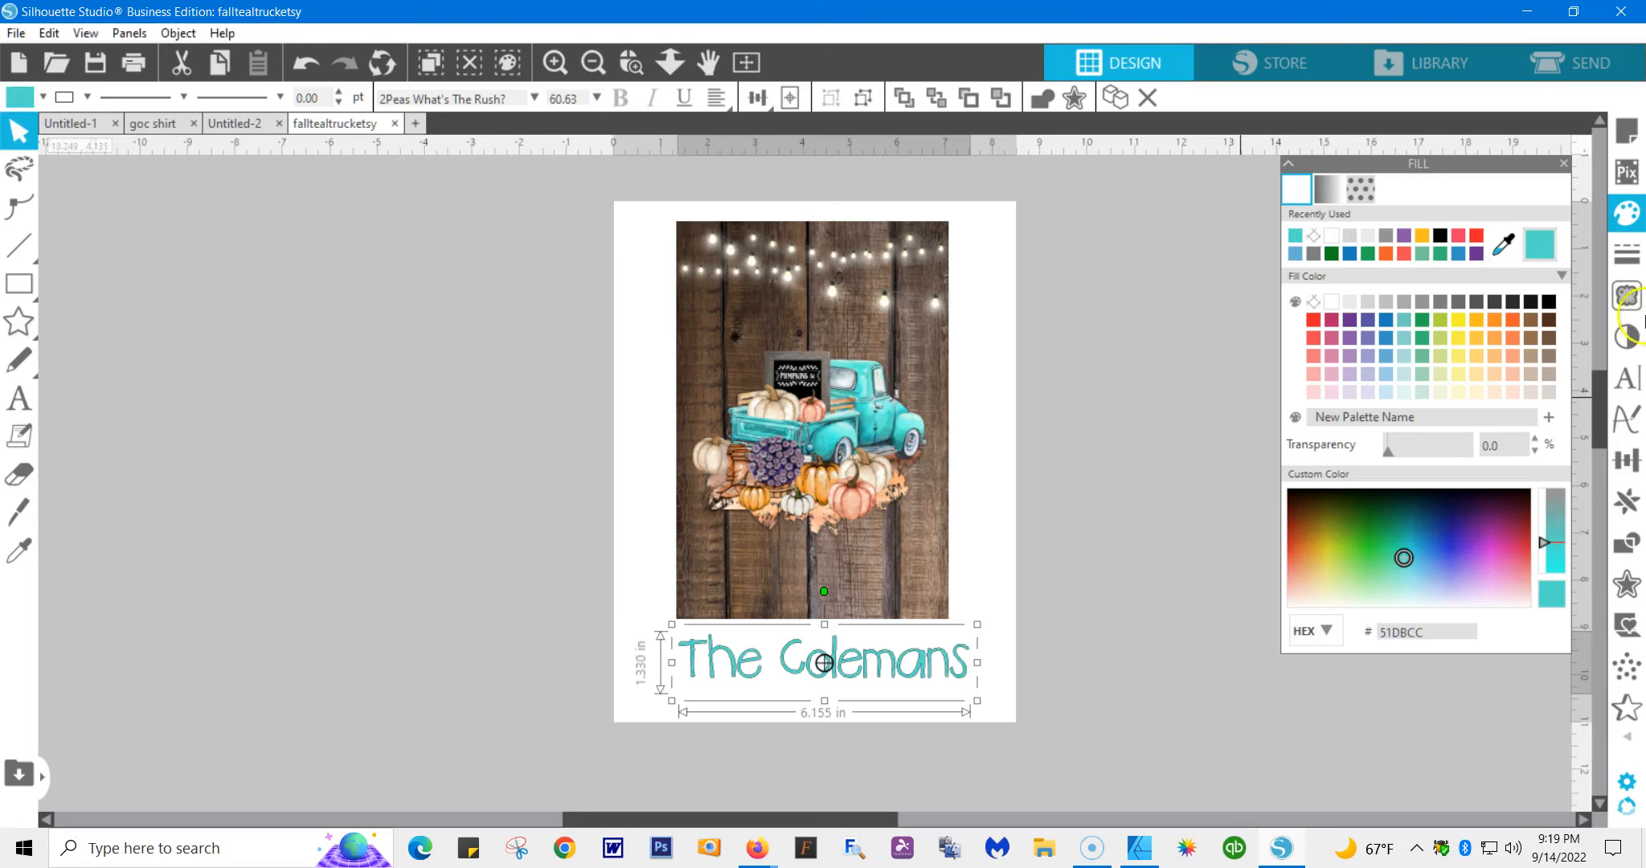
# - Set the family name text's line color to the same teal as its fill
pyautogui.click(1627, 254)
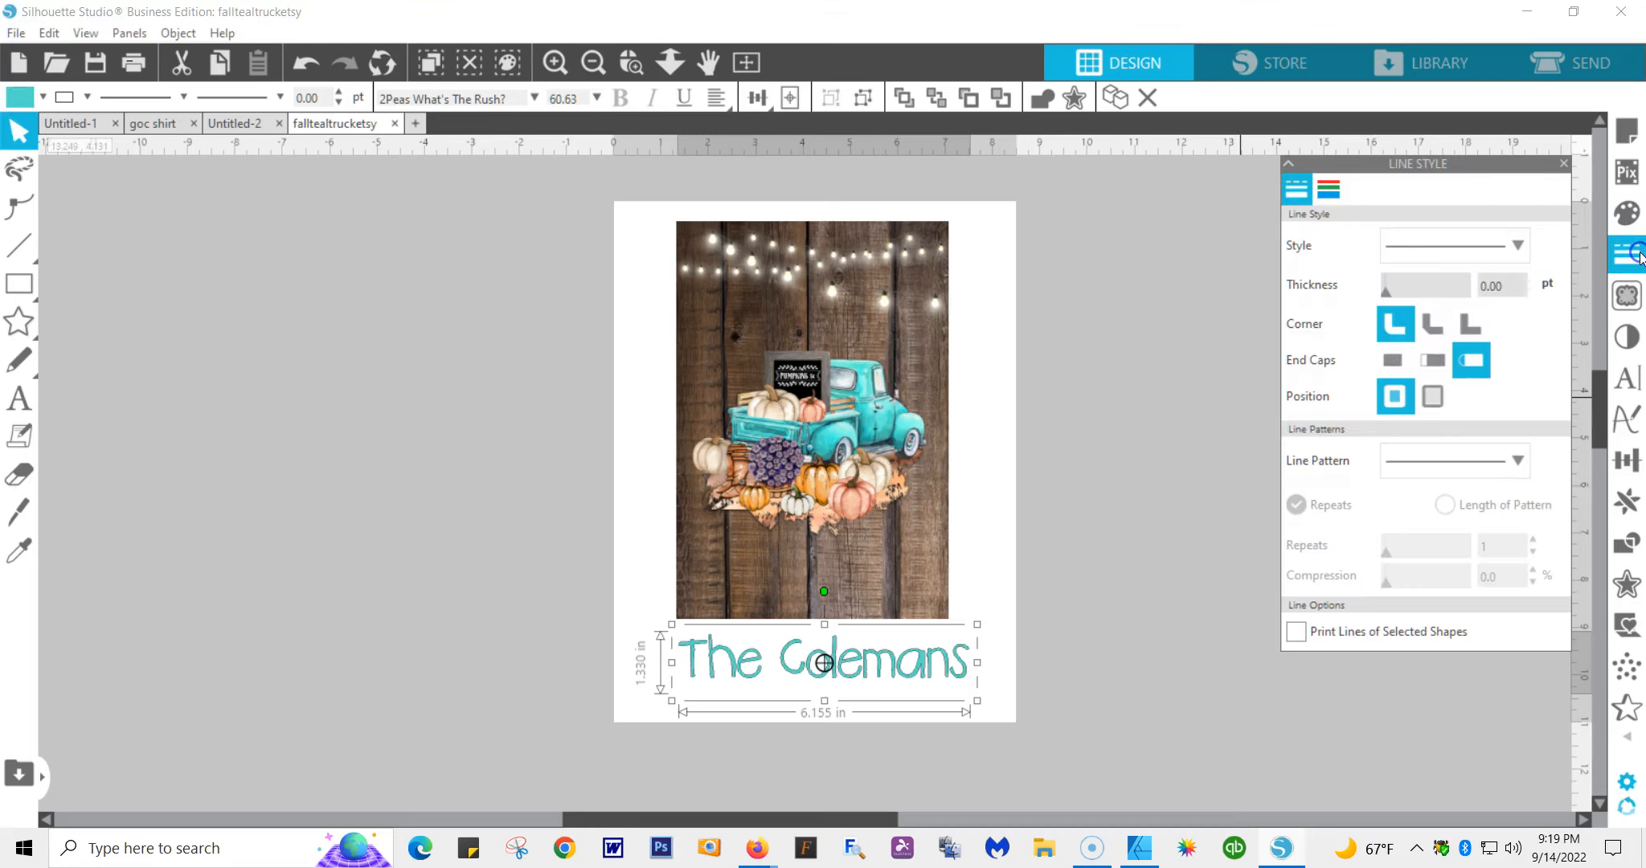
pyautogui.click(1328, 188)
pyautogui.click(1548, 245)
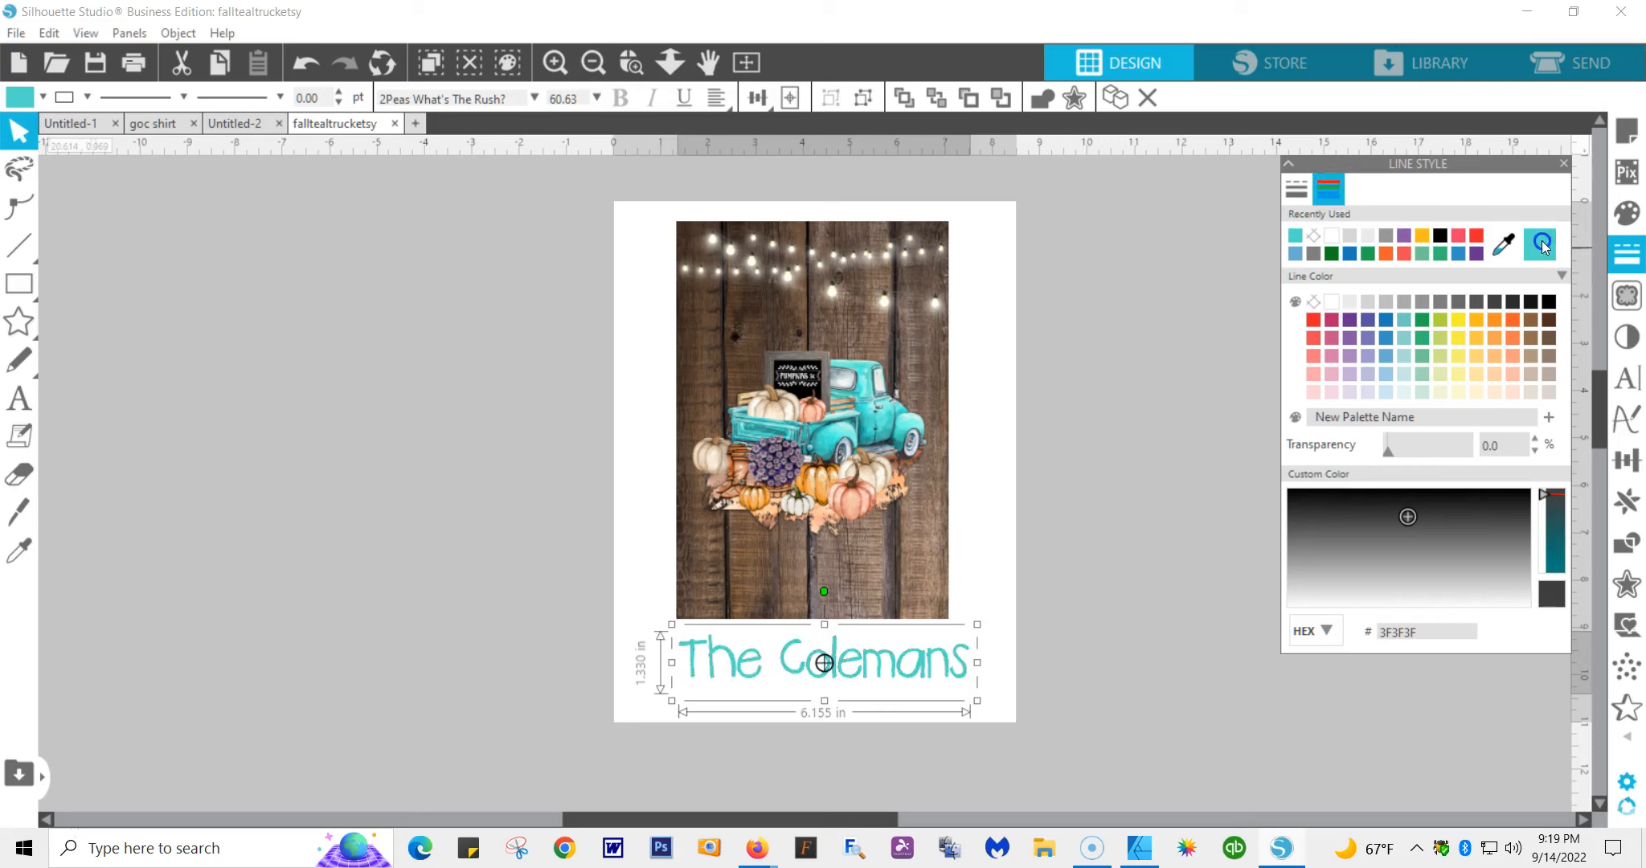
# - Merge the image Ufroggie.png from the Downloads 2 folder into the design
pyautogui.click(1168, 509)
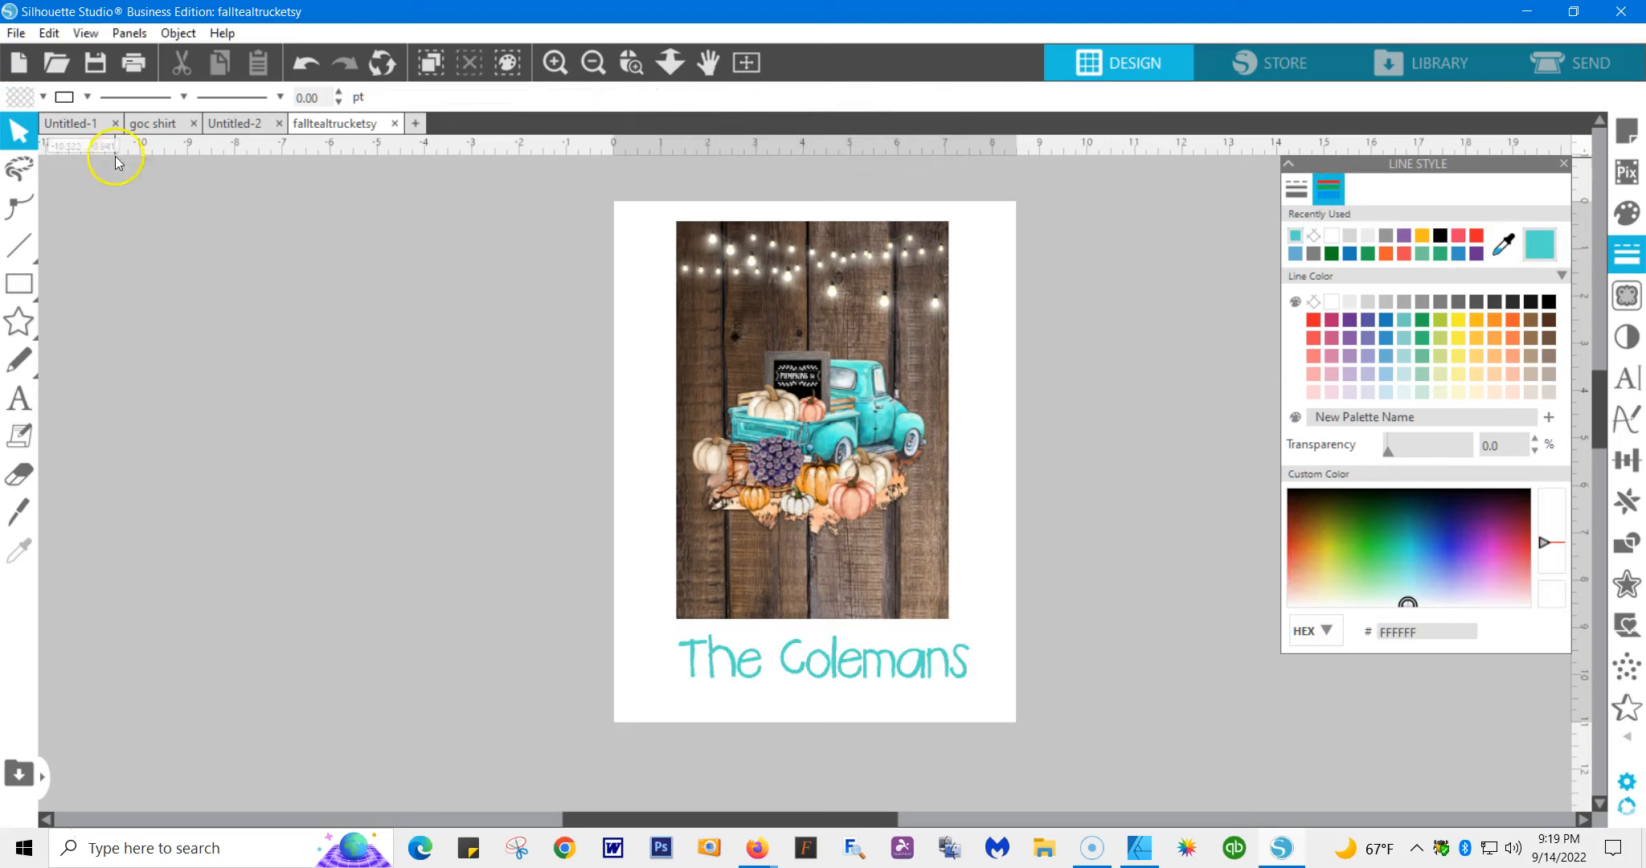
pyautogui.click(13, 33)
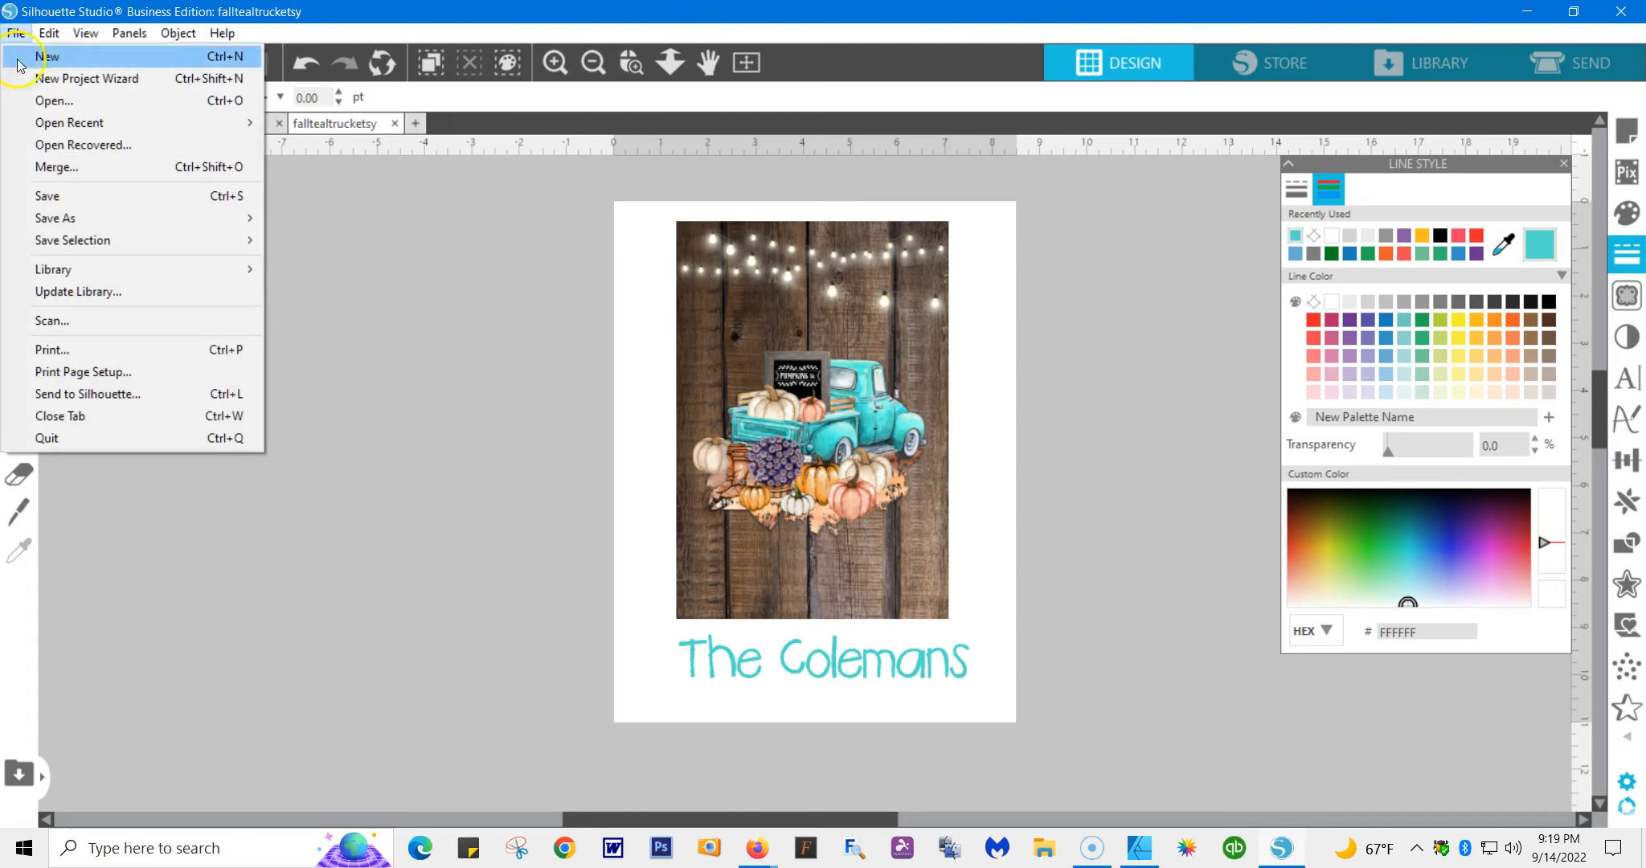
pyautogui.click(58, 169)
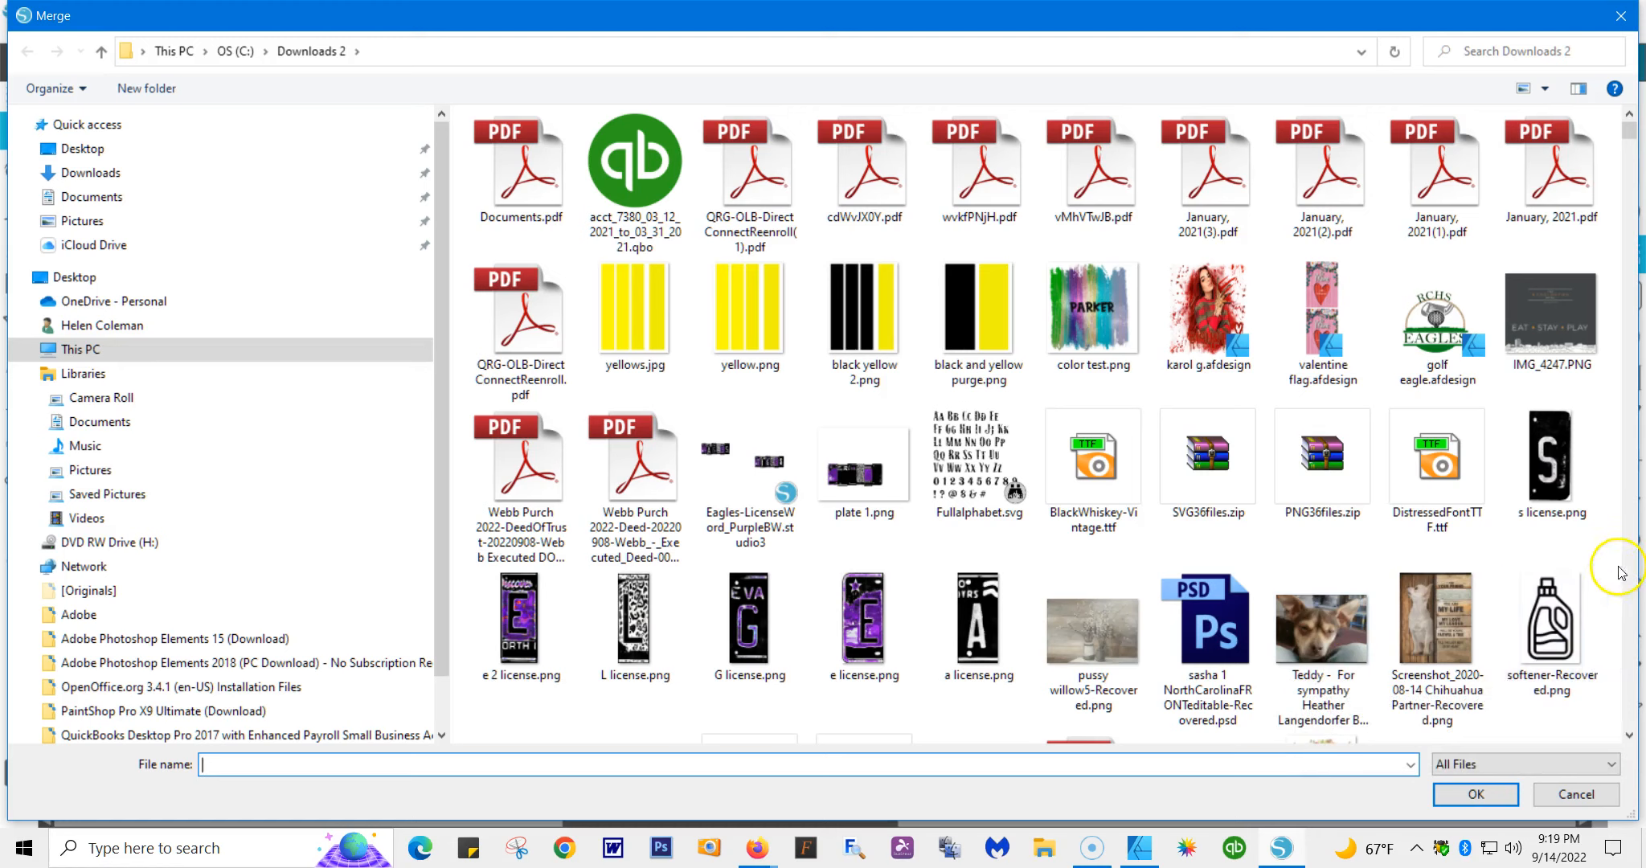
pyautogui.click(1629, 736)
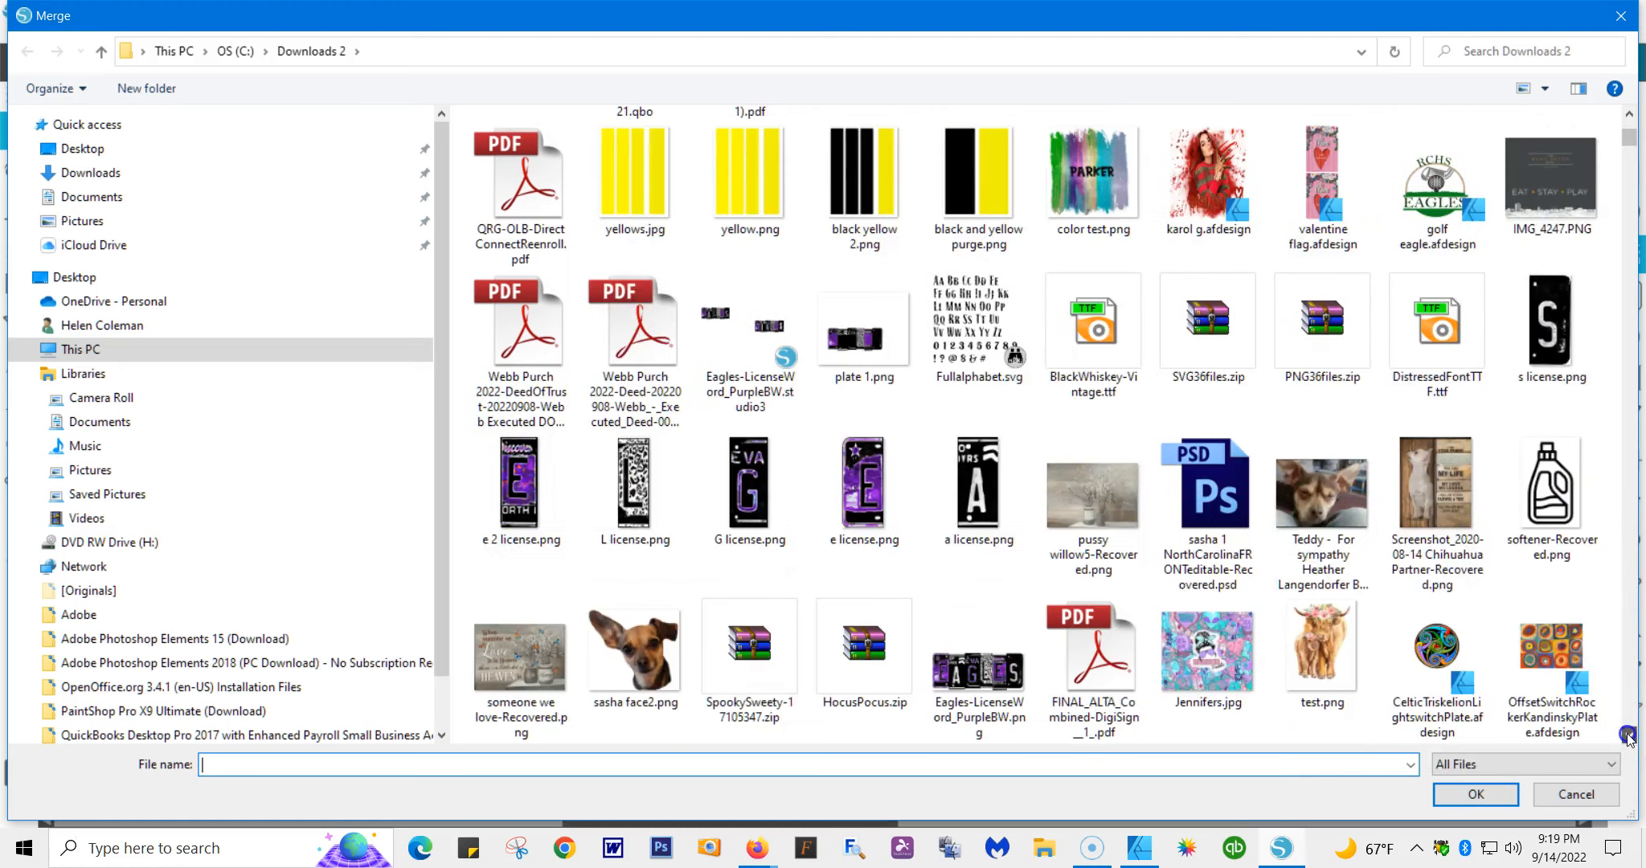
pyautogui.click(1629, 736)
pyautogui.click(1629, 736)
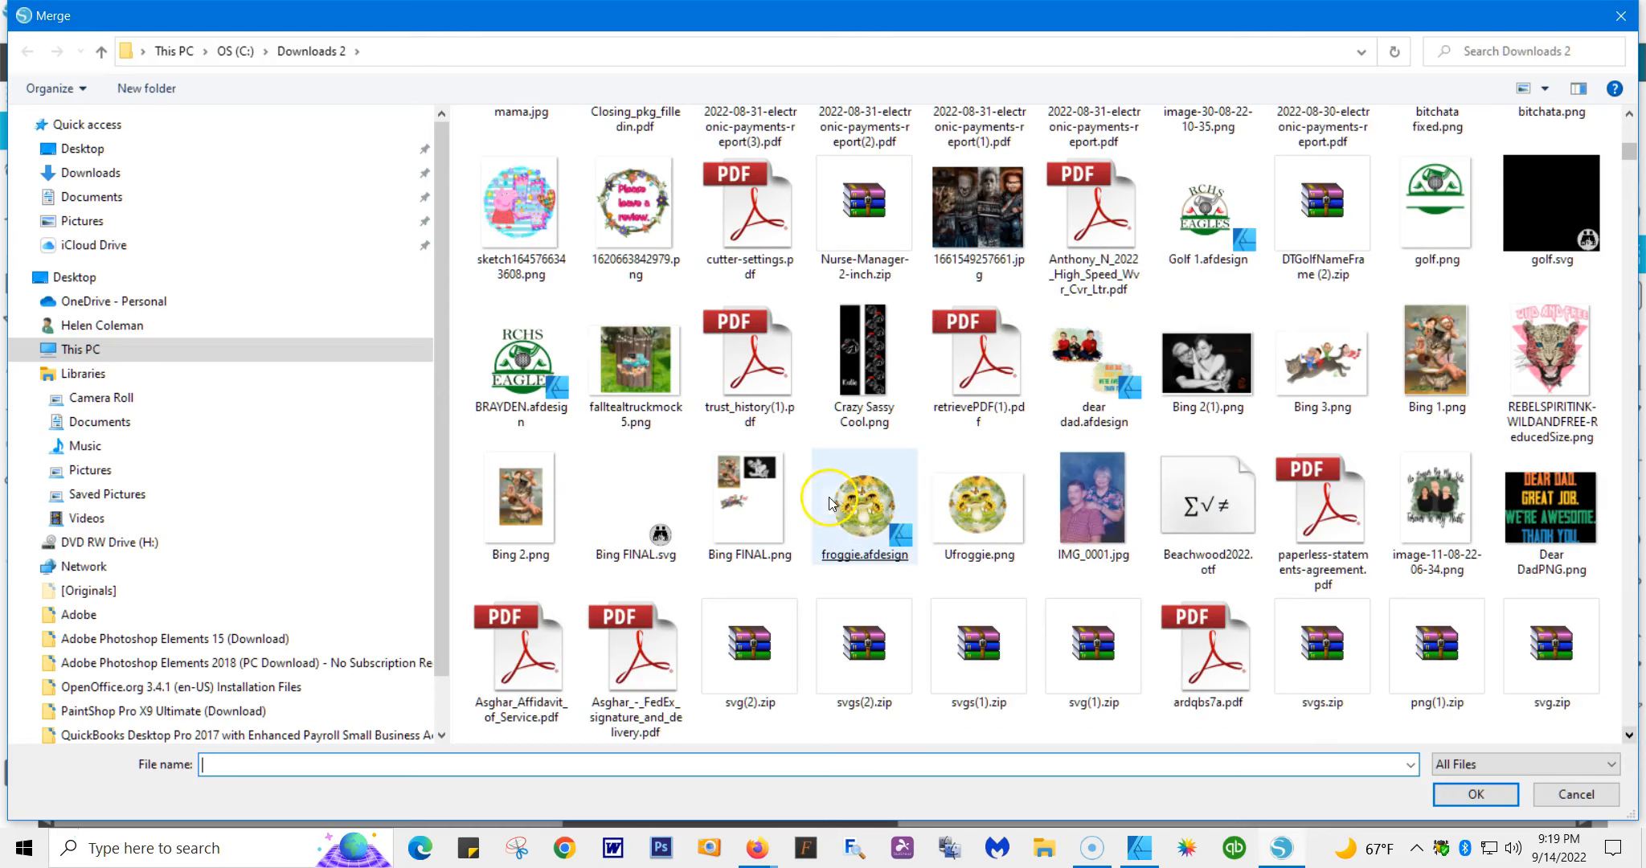
pyautogui.doubleClick(970, 515)
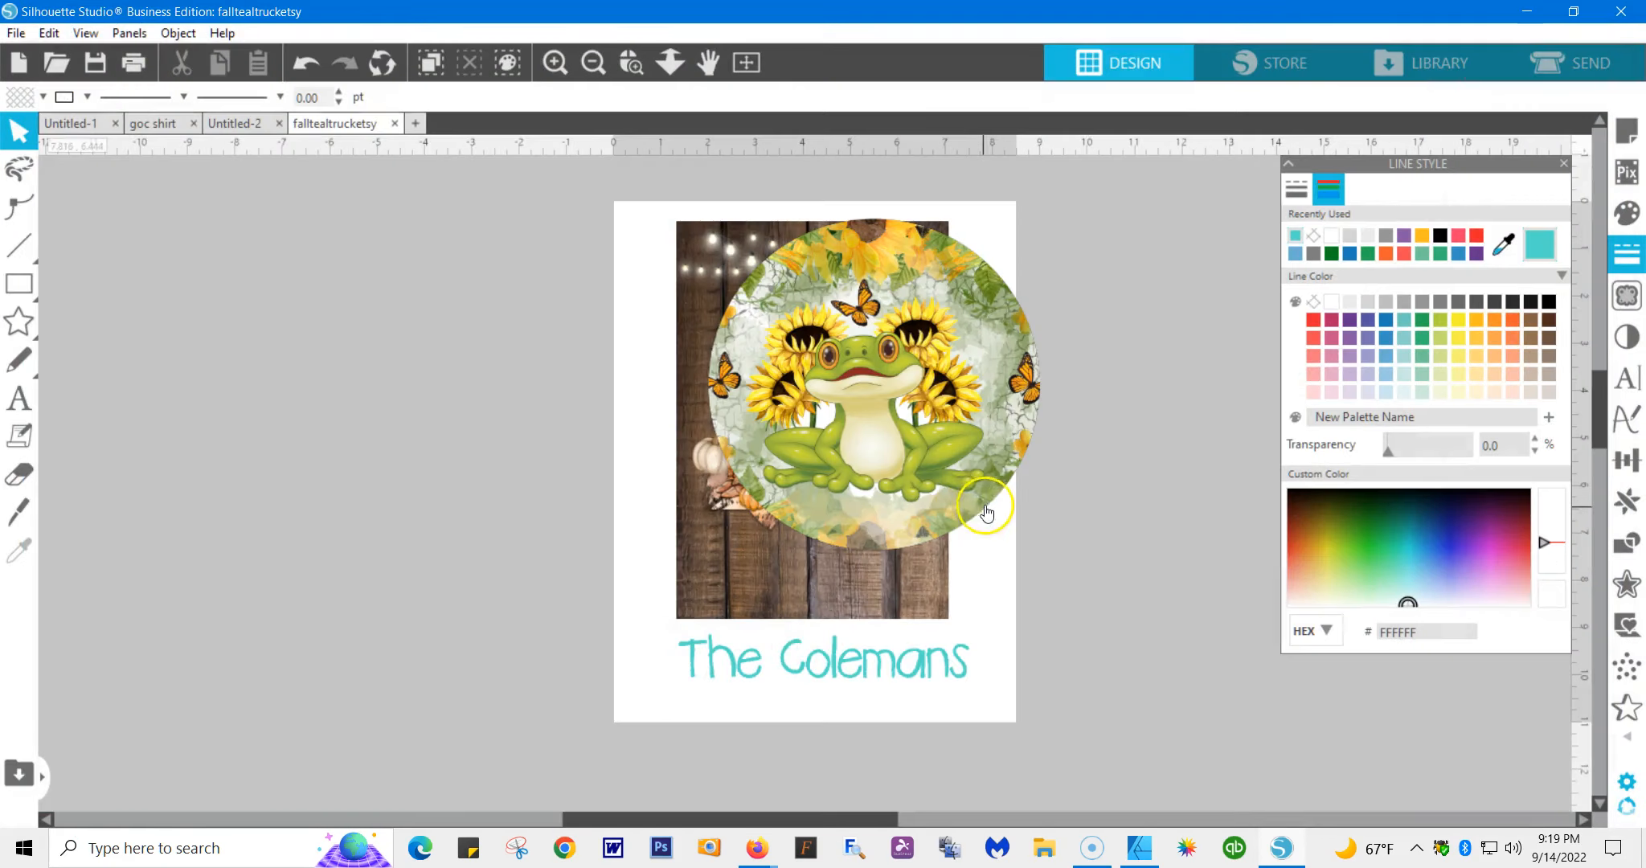
# - Shrink the frog image to about 3.40 x 2.63 in and place it on the page's left side, with the truck image shifted right
pyautogui.click(916, 457)
pyautogui.moveTo(605, 195); pyautogui.dragTo(624, 297)
pyautogui.moveTo(834, 283); pyautogui.dragTo(889, 275)
pyautogui.moveTo(656, 336); pyautogui.dragTo(671, 330)
pyautogui.moveTo(792, 270); pyautogui.dragTo(751, 311)
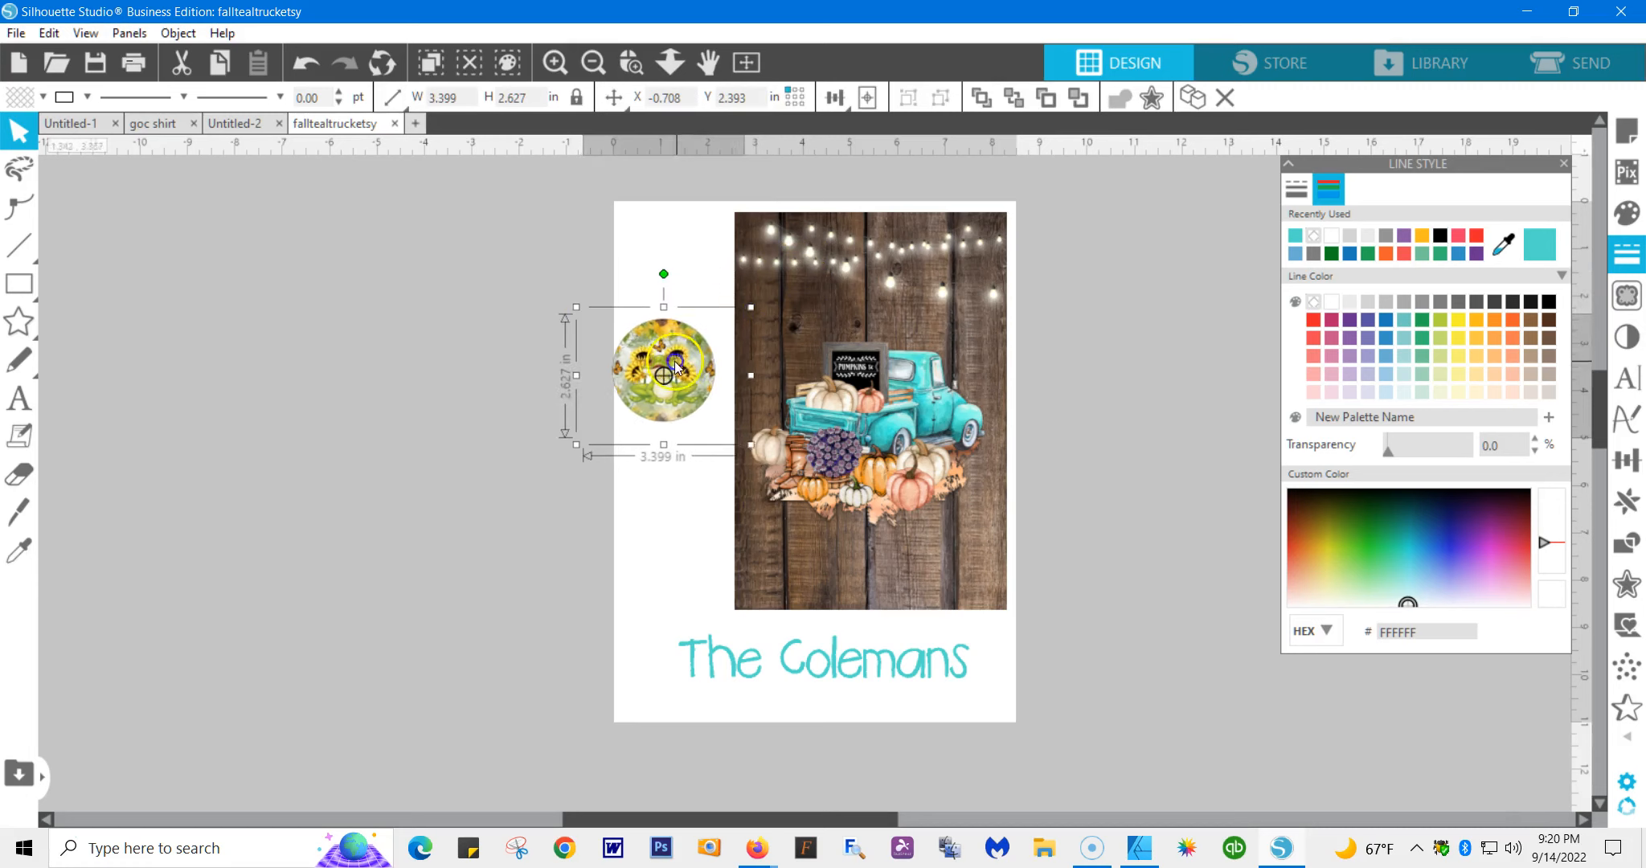
# - Enlarge the family name text to about 7.25 in wide and reposition it beneath the truck image within the page
pyautogui.click(842, 678)
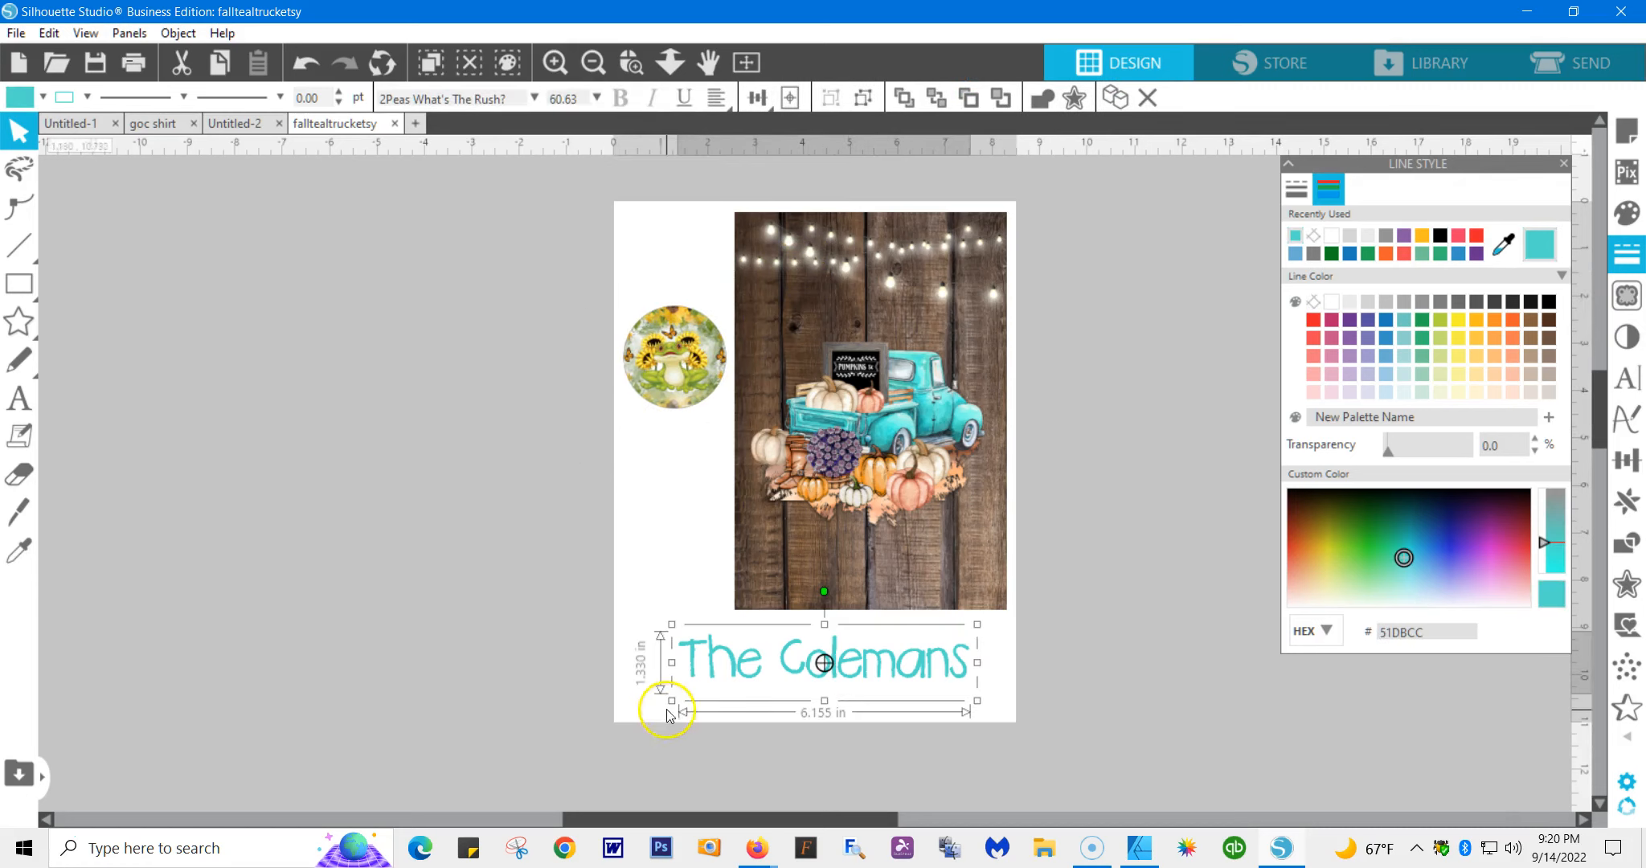
pyautogui.moveTo(674, 704); pyautogui.dragTo(620, 712)
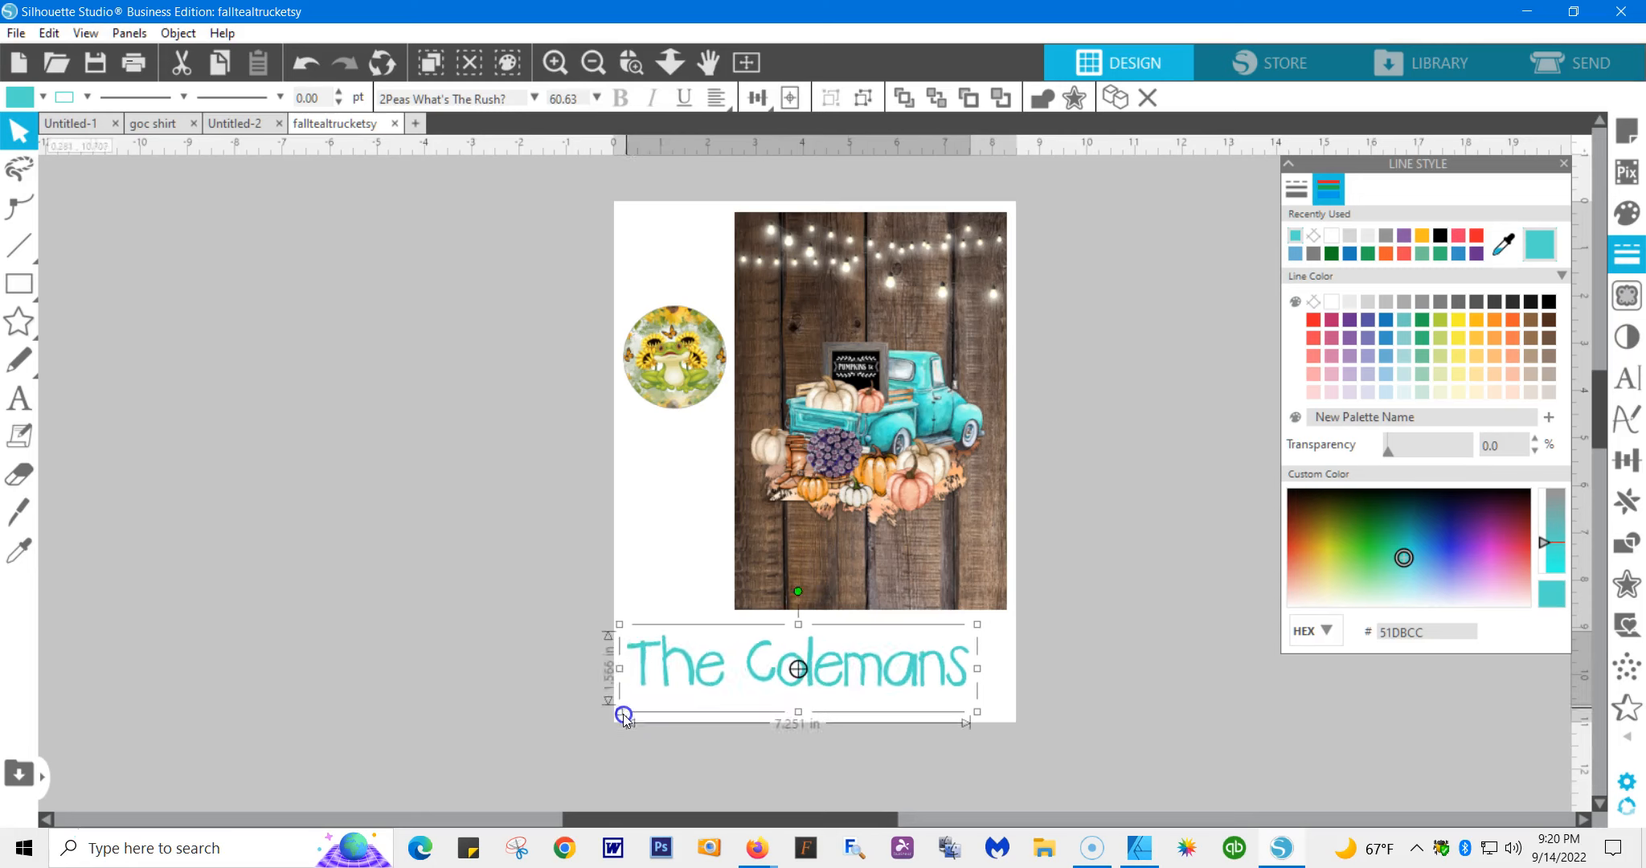
pyautogui.moveTo(765, 682); pyautogui.dragTo(789, 672)
pyautogui.click(1031, 699)
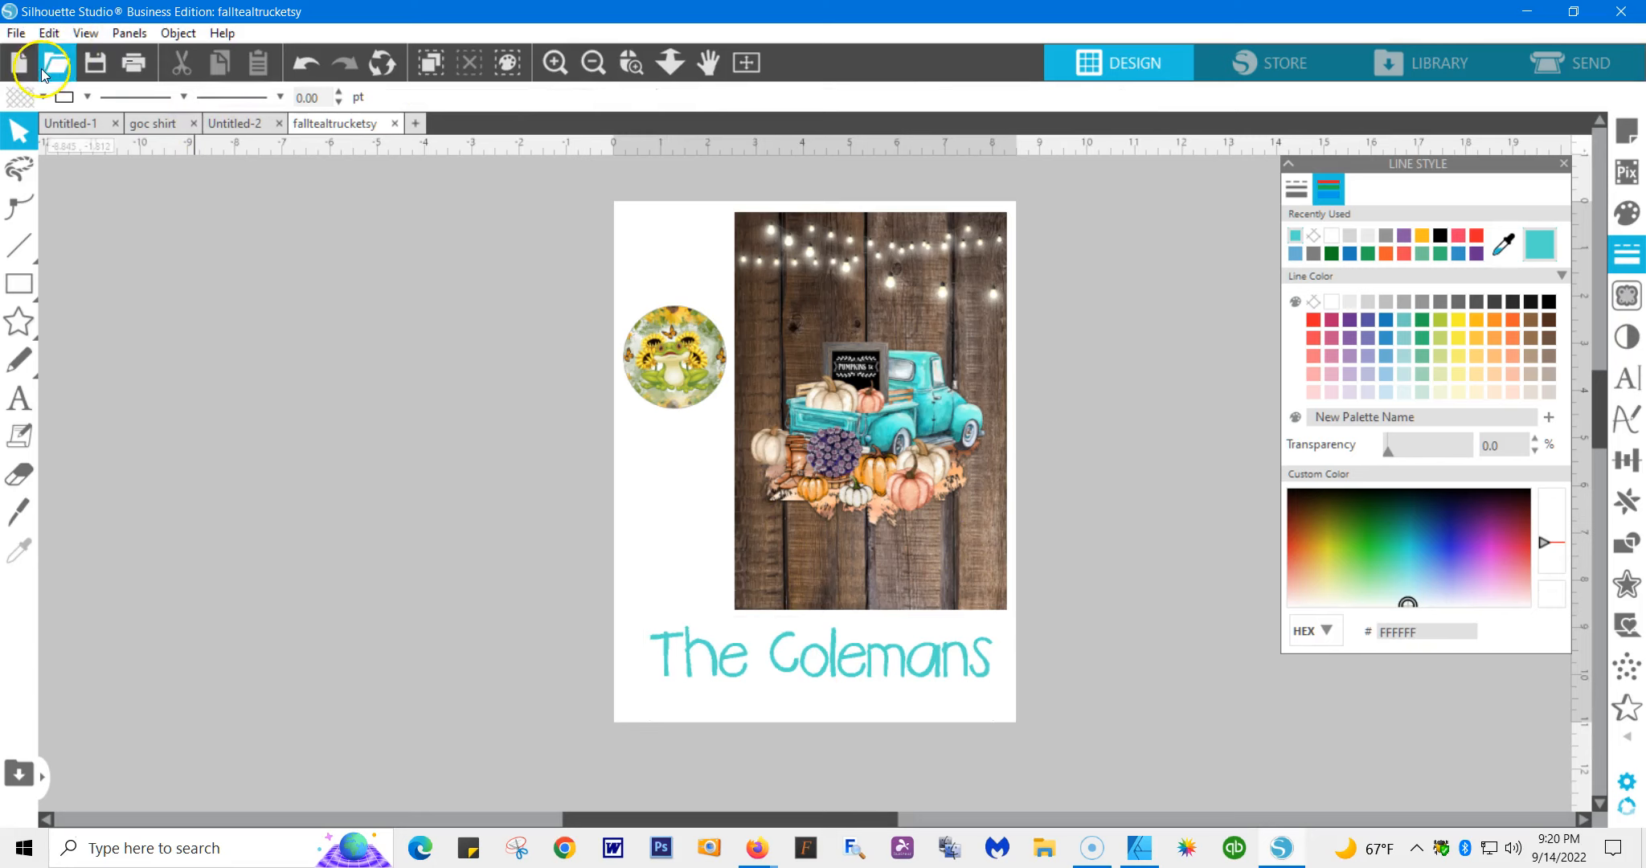
# - Save the design to the hard drive as the PNG file test design.png in the Downloads 2 folder
pyautogui.click(16, 33)
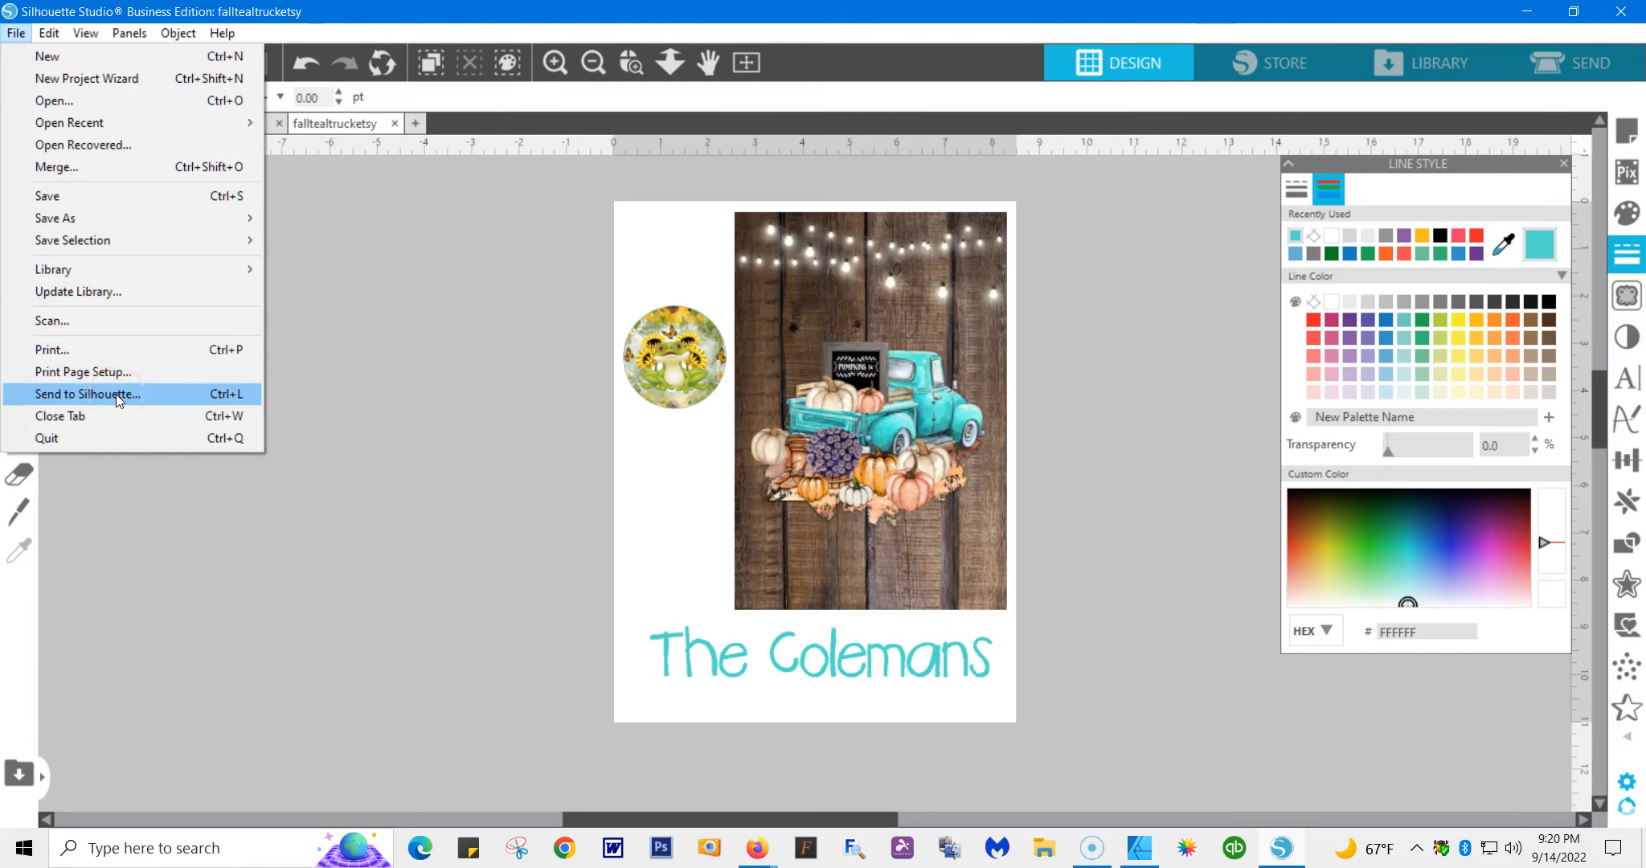
pyautogui.moveTo(250, 218)
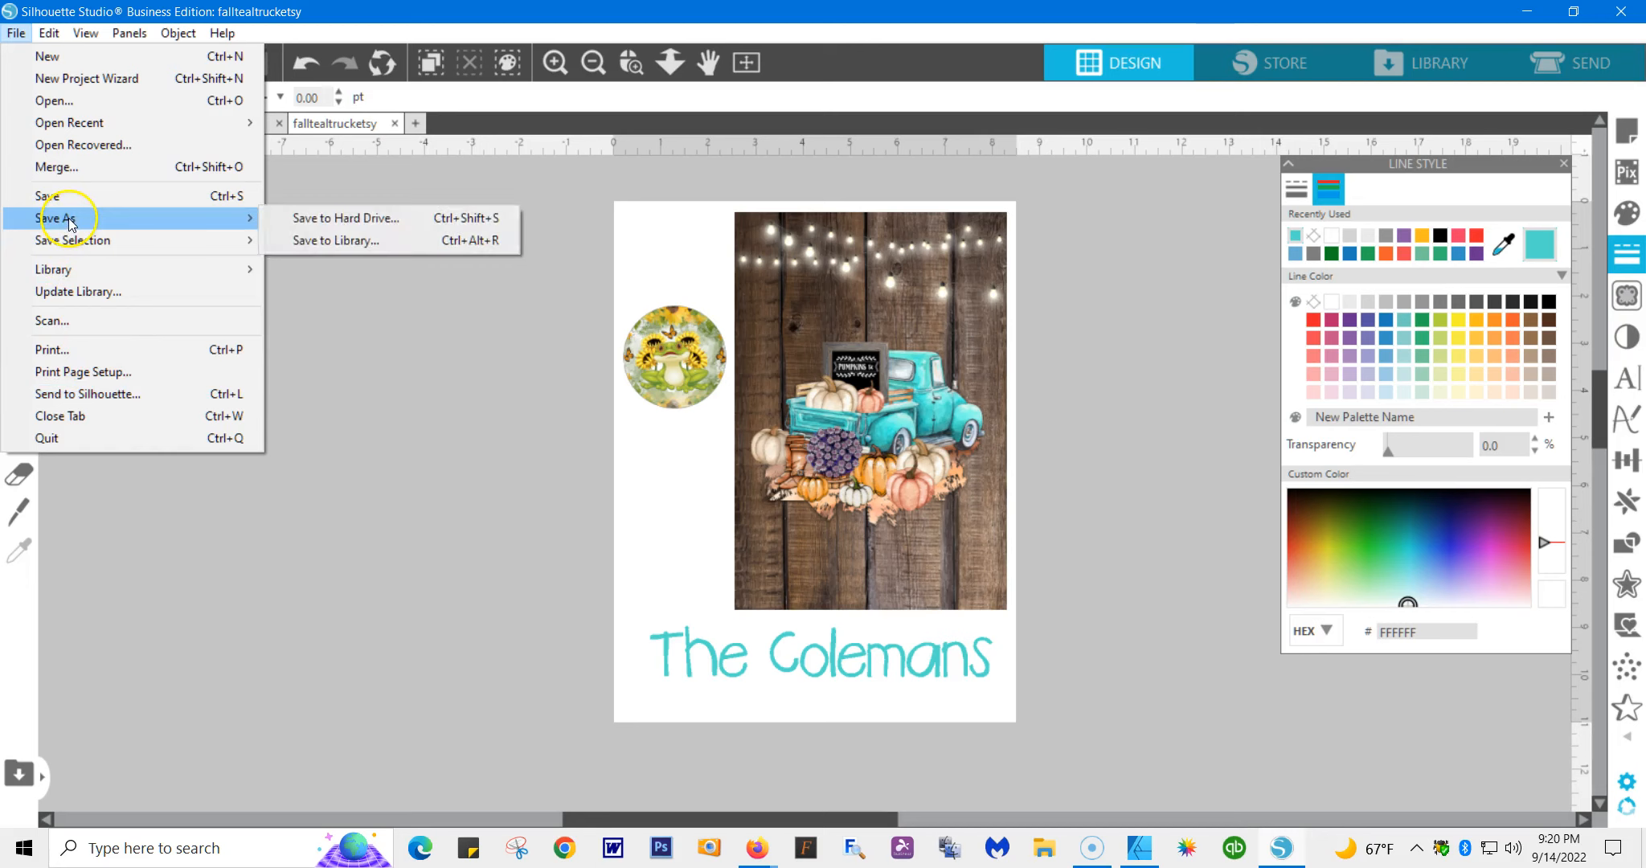
pyautogui.click(353, 218)
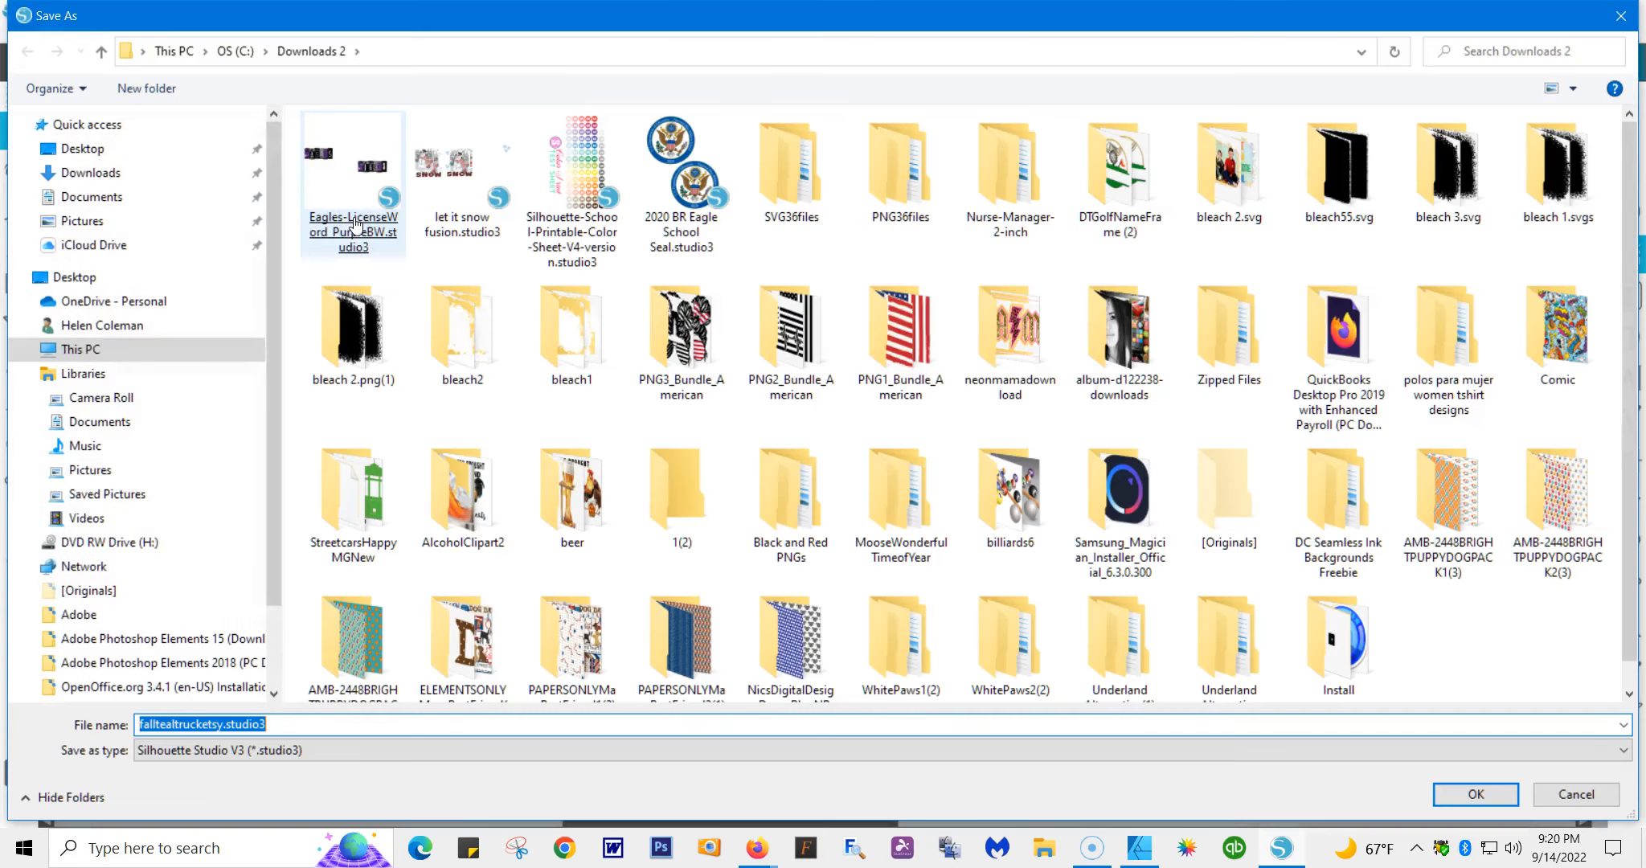
pyautogui.click(1624, 750)
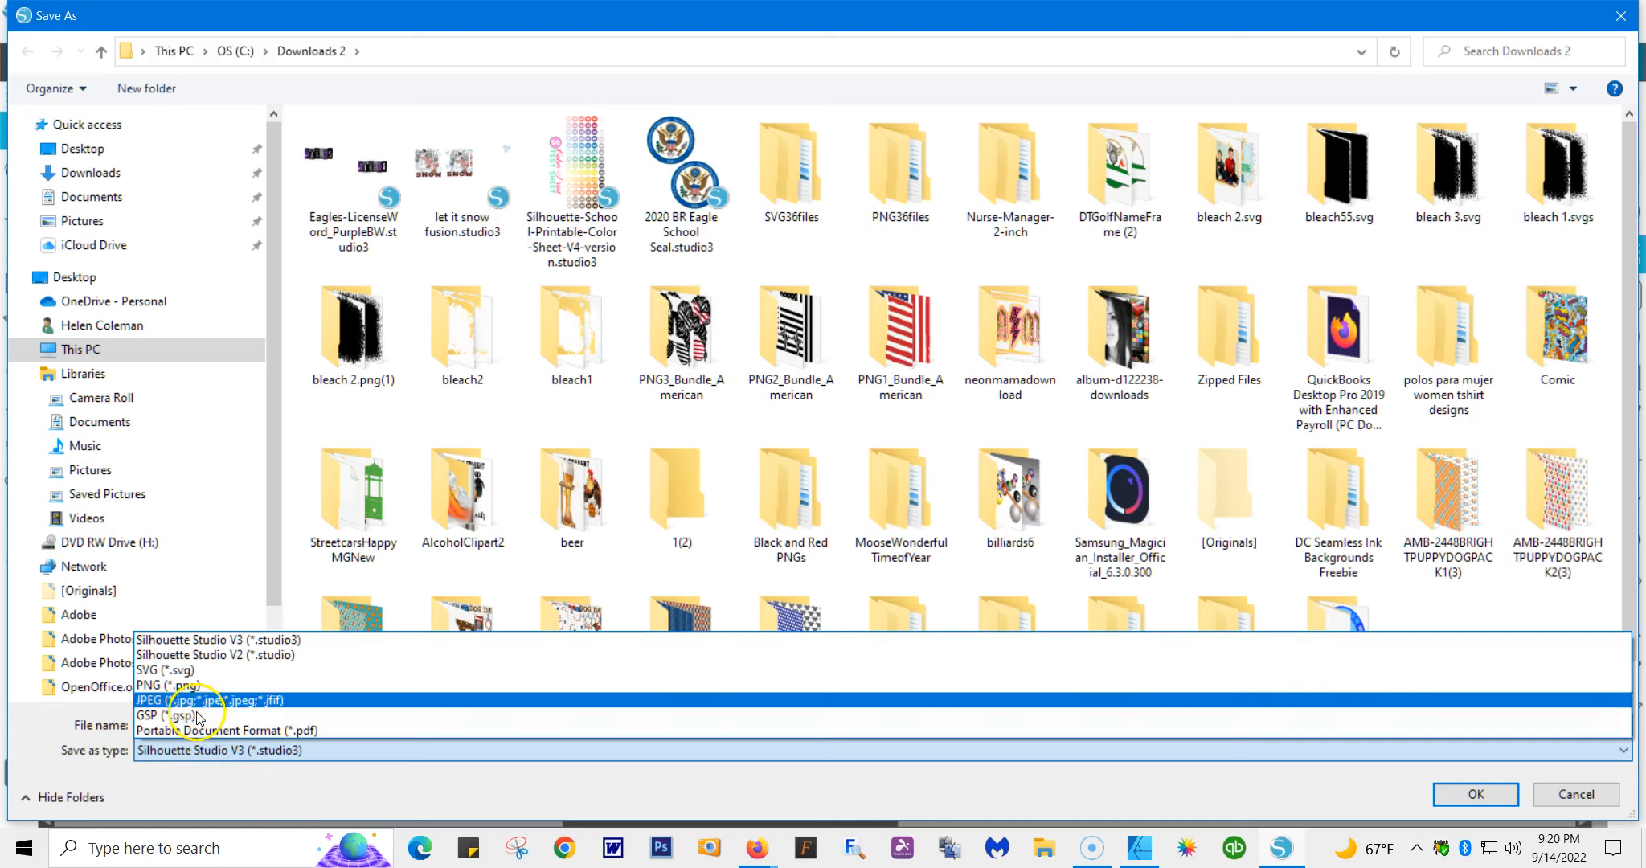
pyautogui.click(189, 686)
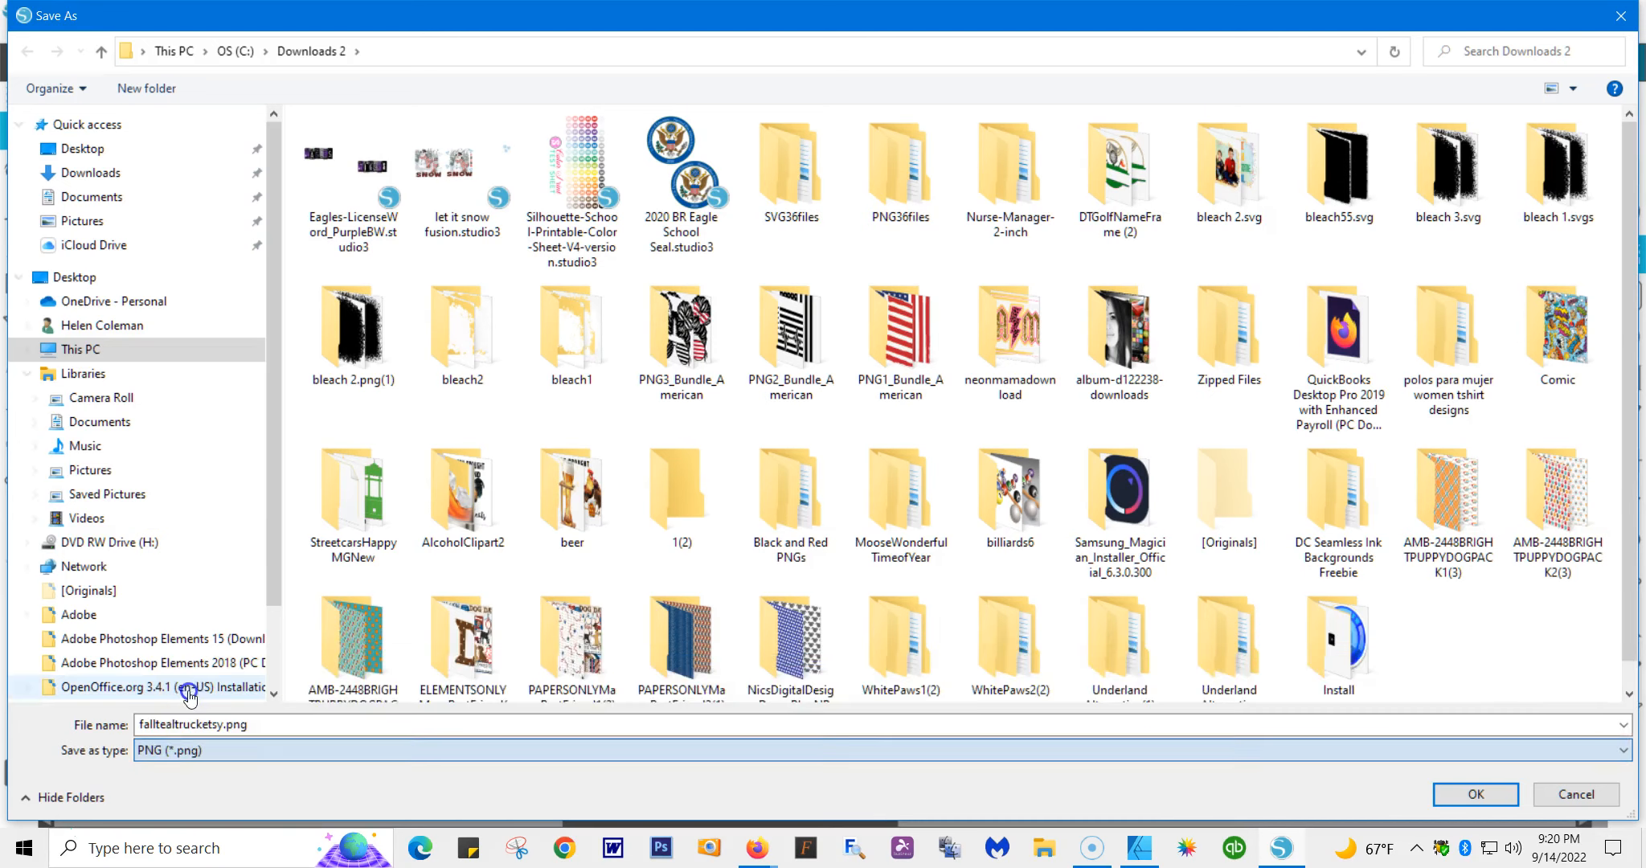
pyautogui.doubleClick(222, 722)
pyautogui.click(223, 722)
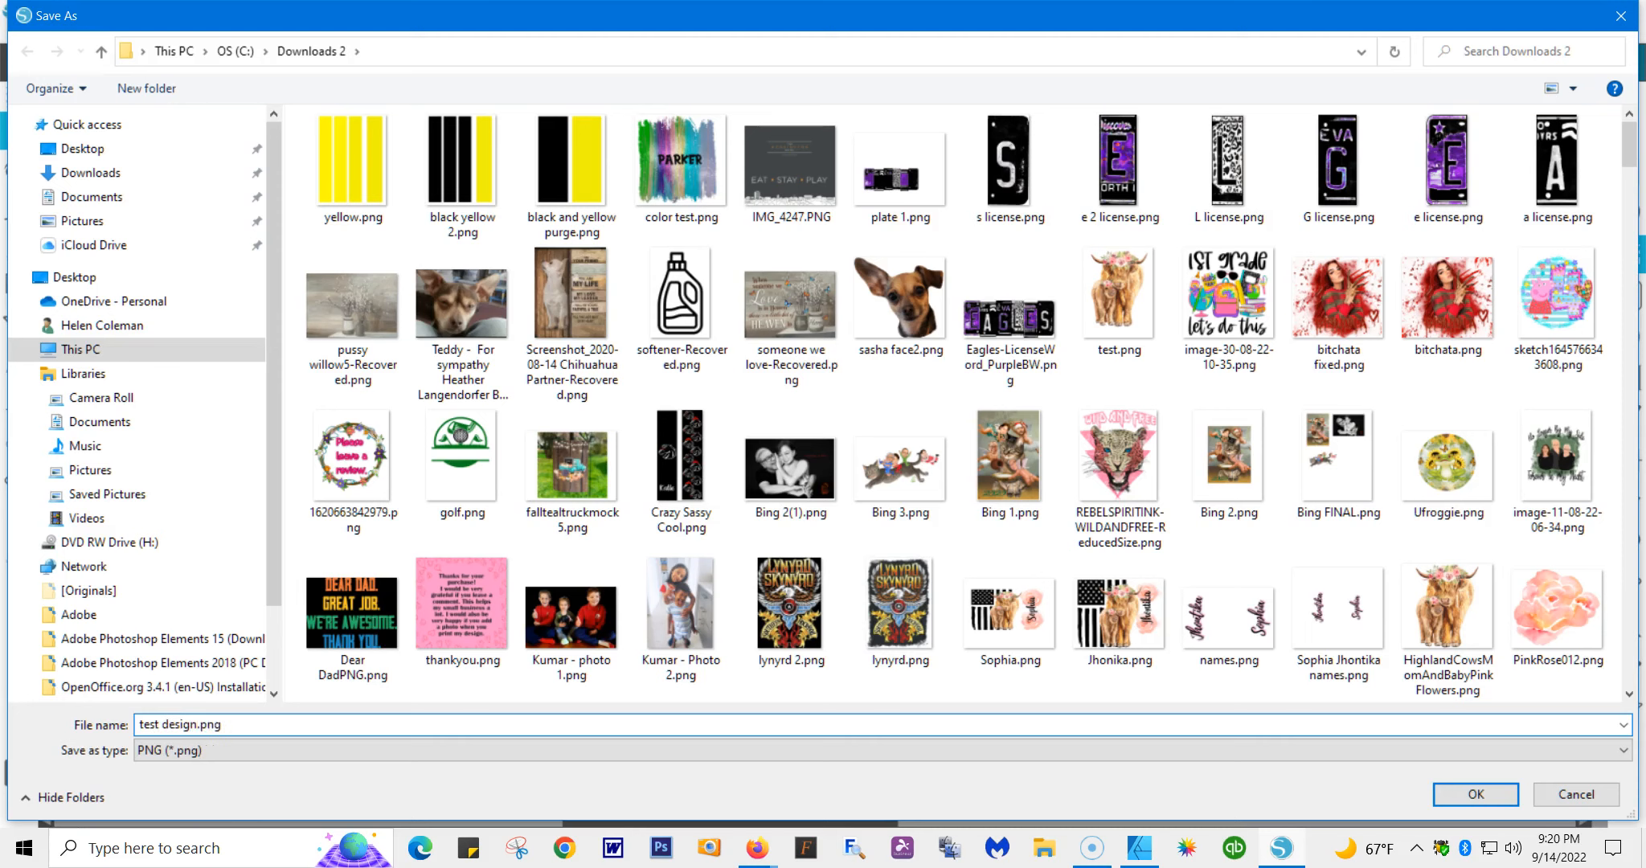
pyautogui.click(1461, 795)
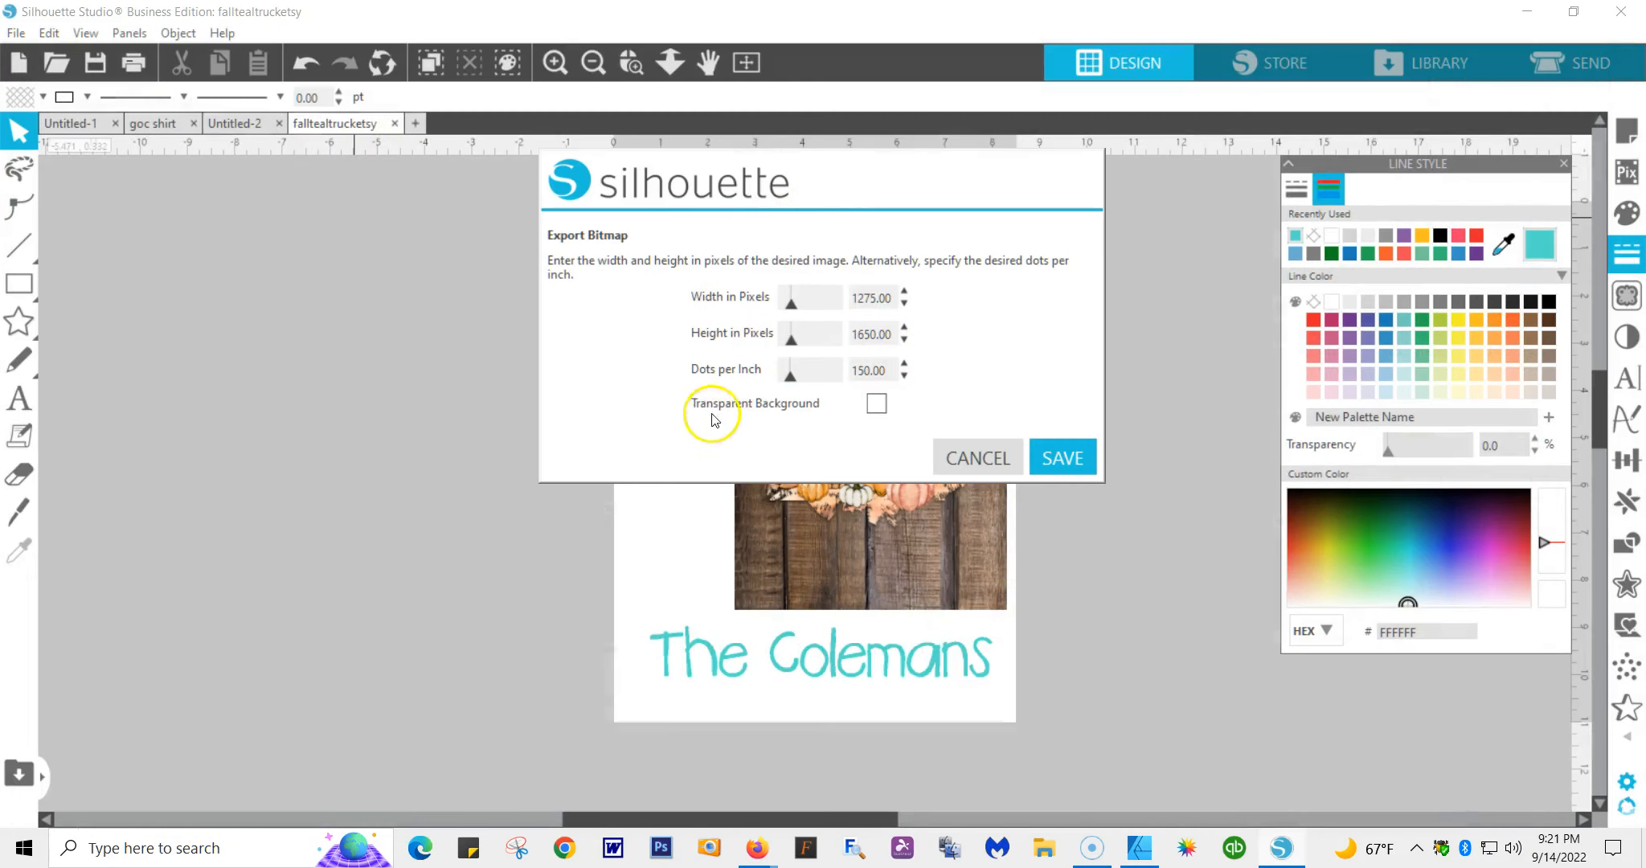
# - Export the bitmap with a transparent background at 172 dots per inch
pyautogui.click(905, 362)
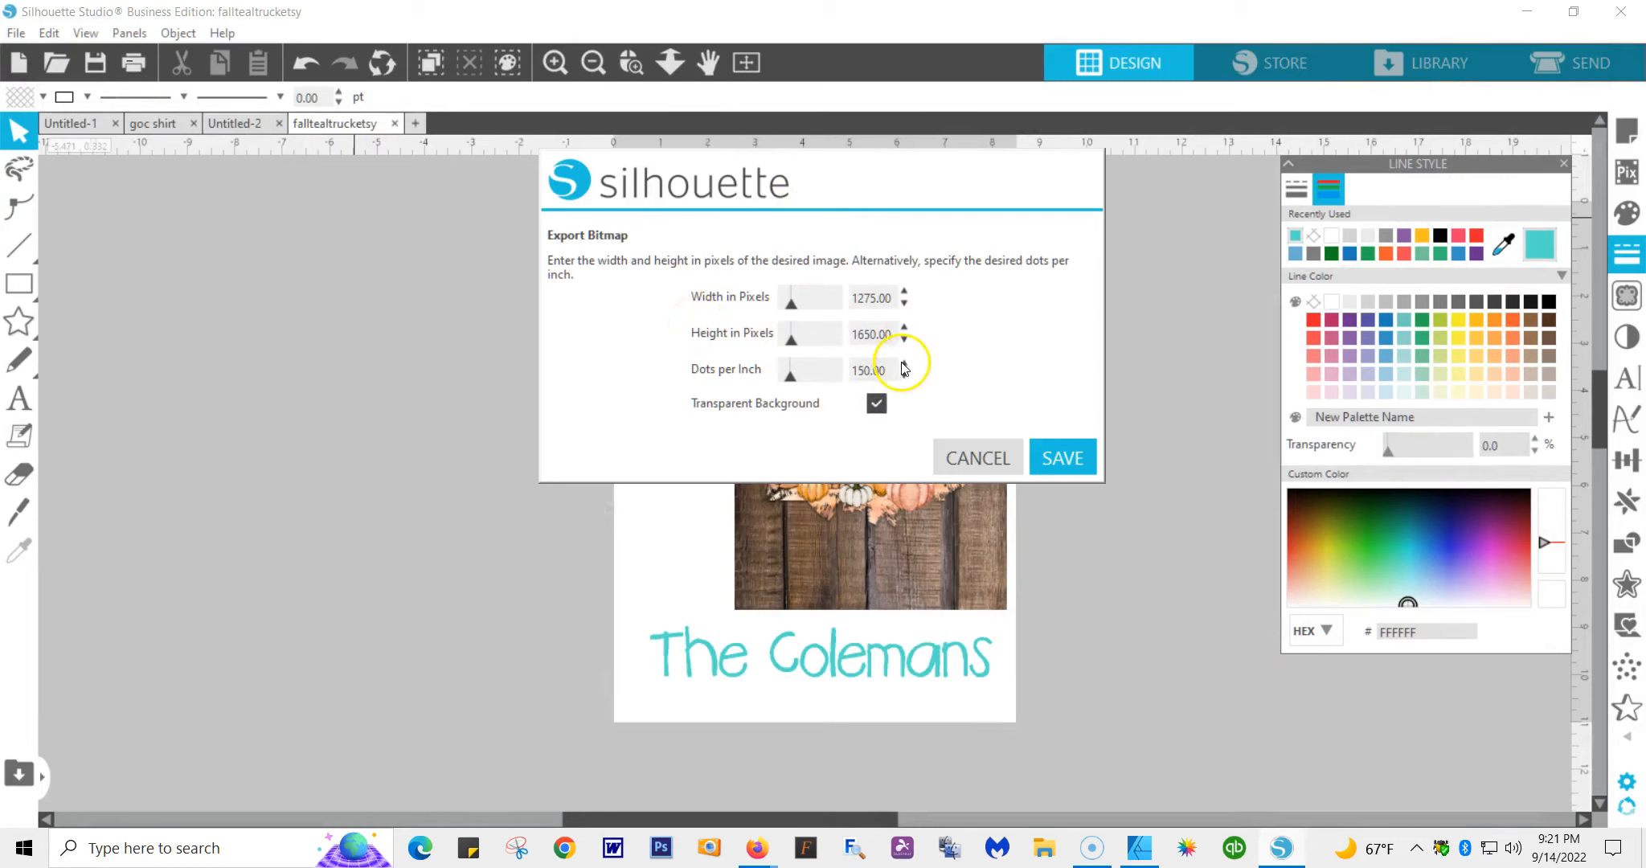
pyautogui.click(905, 364)
pyautogui.click(905, 363)
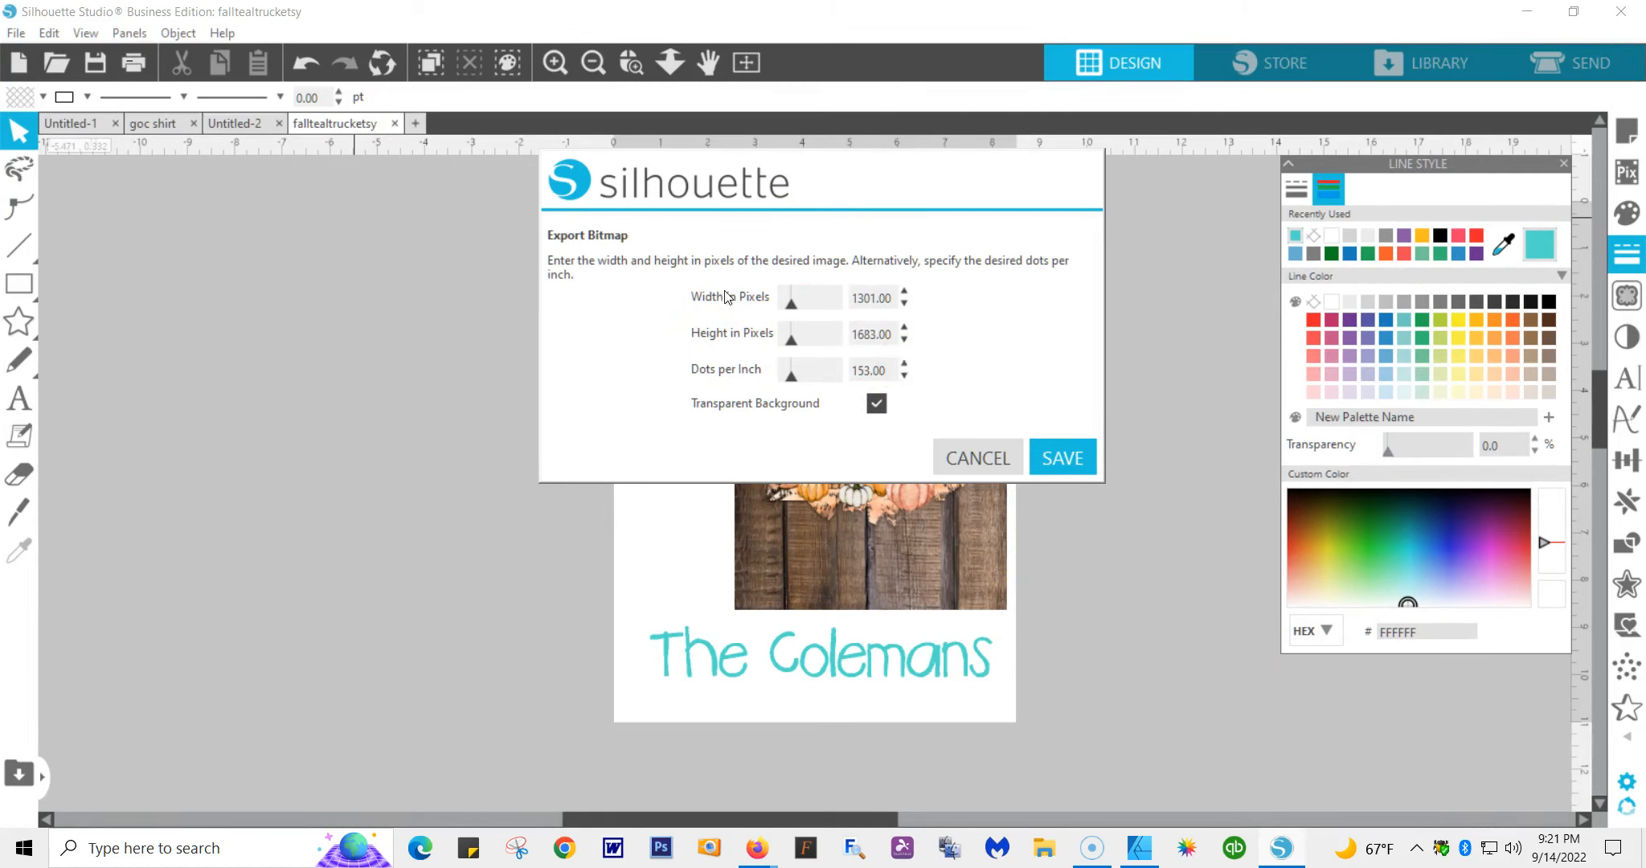
pyautogui.click(905, 362)
pyautogui.click(904, 363)
pyautogui.click(905, 363)
pyautogui.click(904, 363)
pyautogui.click(904, 363)
pyautogui.click(904, 363)
pyautogui.click(904, 362)
pyautogui.click(904, 362)
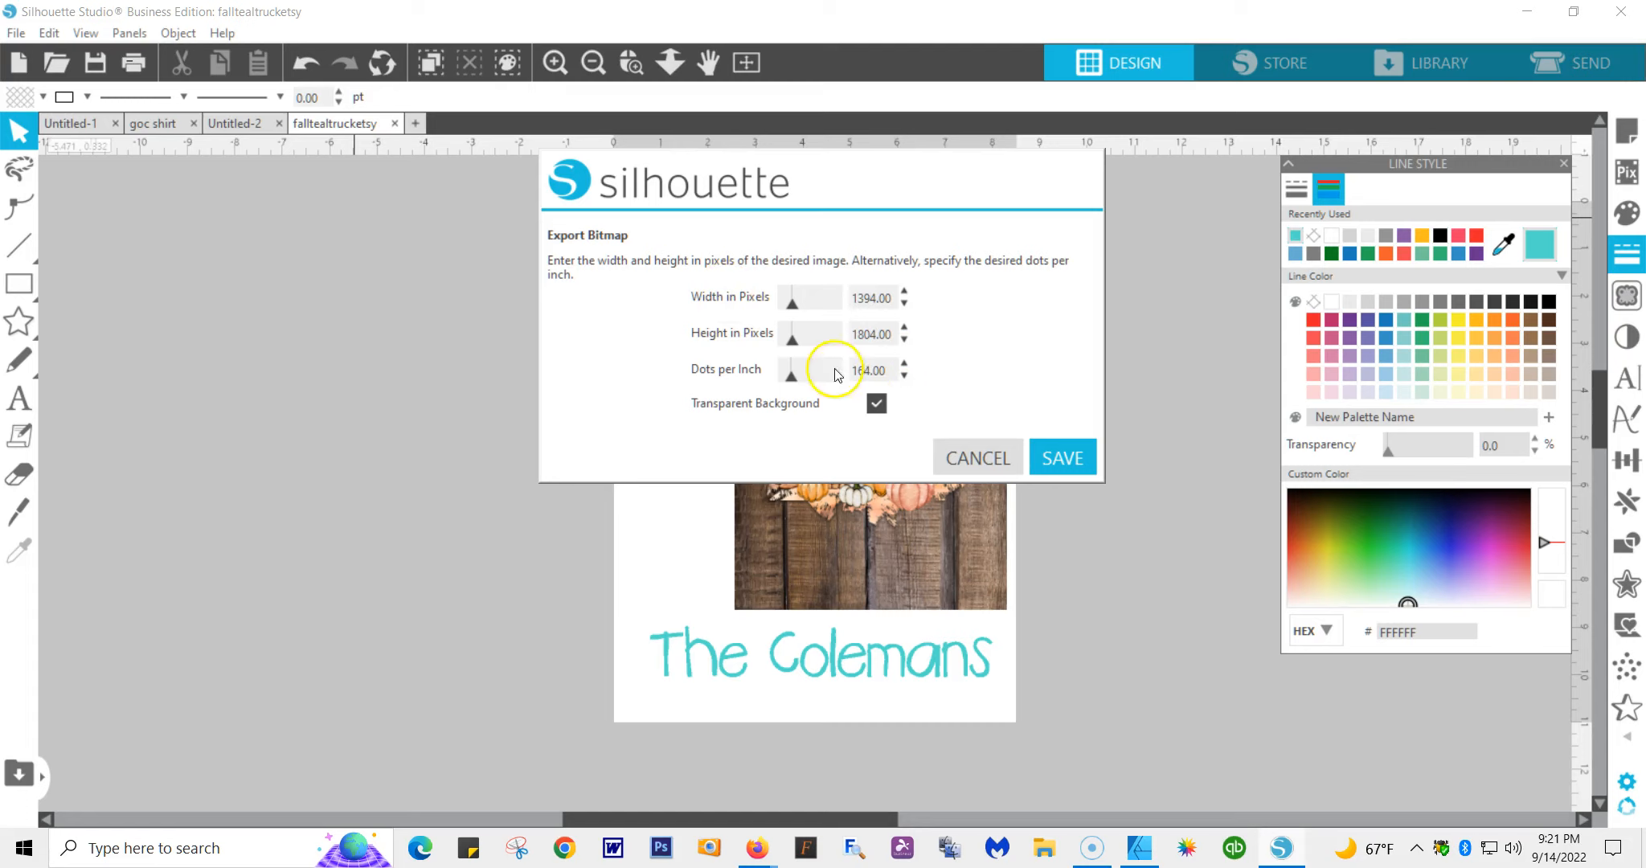
pyautogui.click(905, 363)
pyautogui.click(905, 363)
pyautogui.click(905, 364)
pyautogui.click(905, 364)
pyautogui.click(906, 364)
pyautogui.click(905, 364)
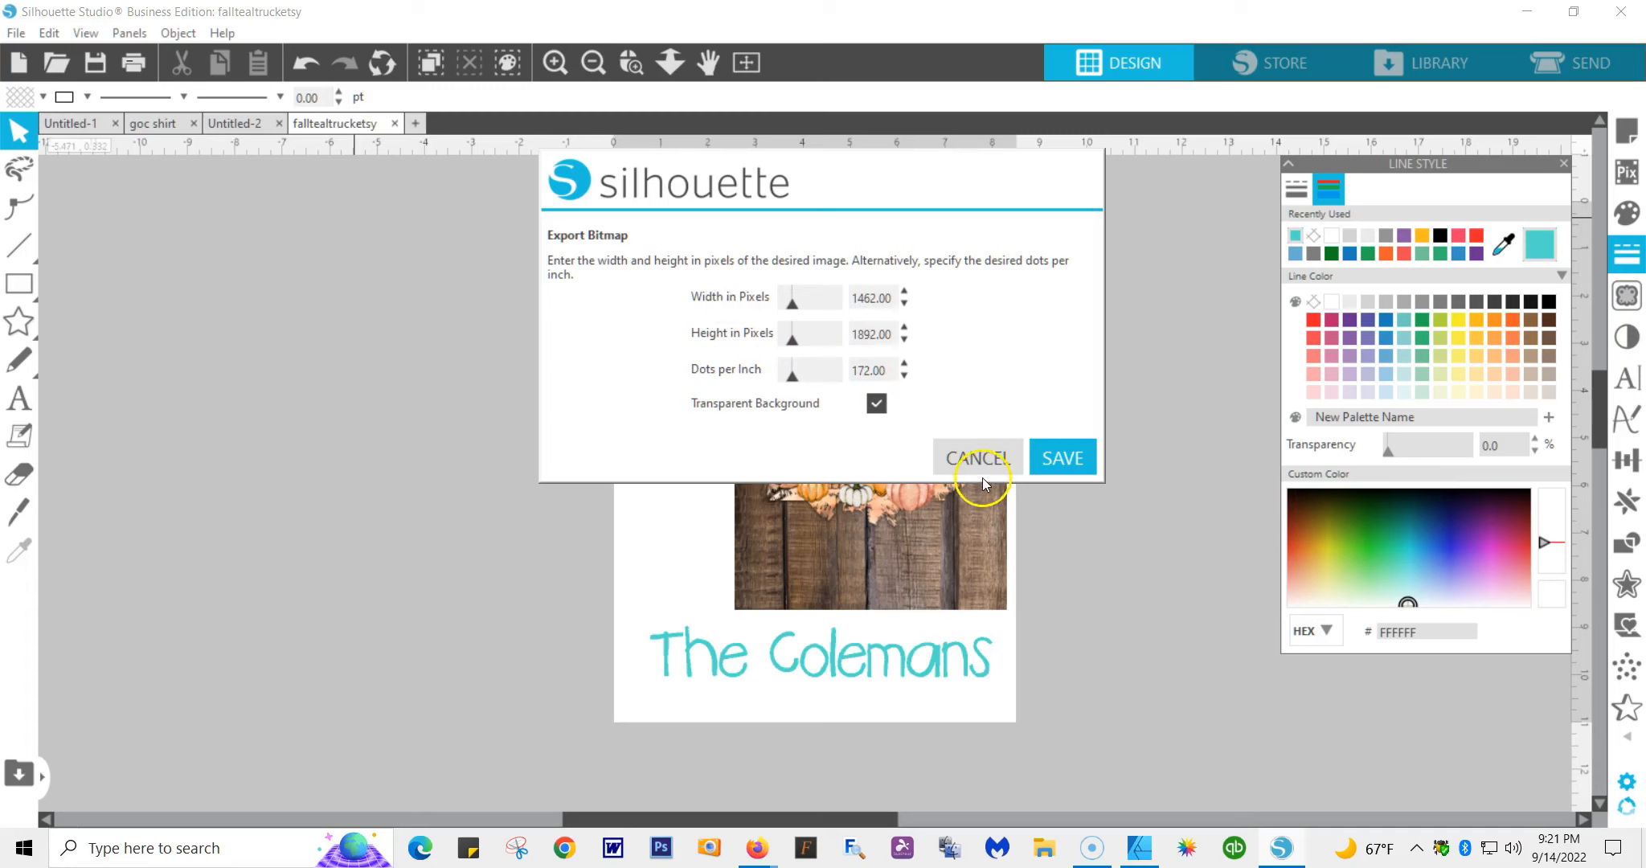
pyautogui.click(1063, 461)
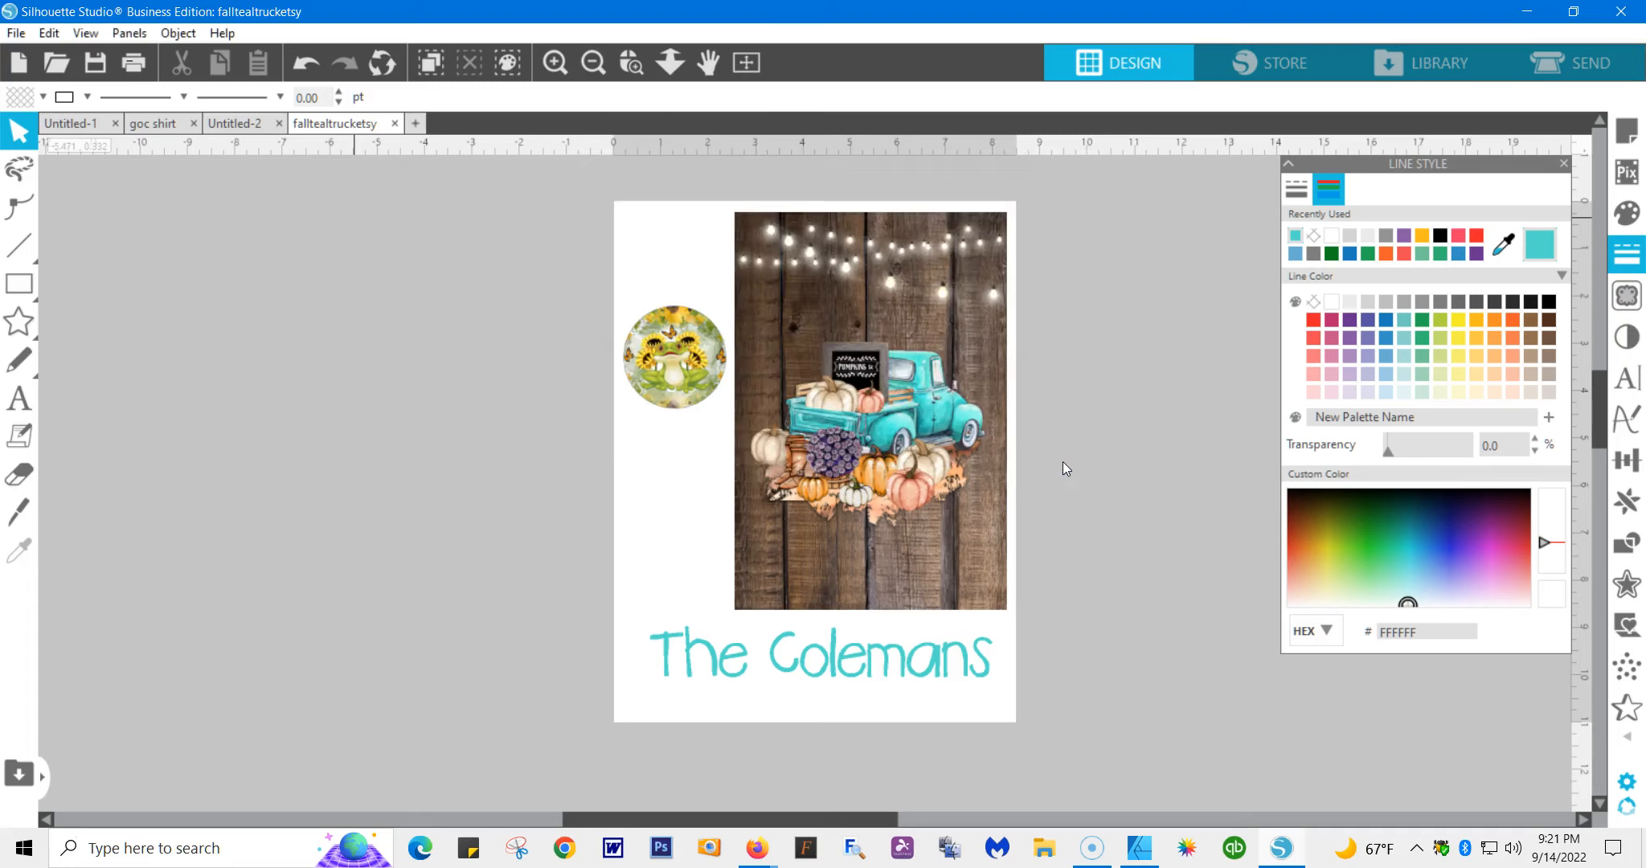
# - Switch to Affinity Designer and create a portrait Letter document, 8.5 x 11 in at 300 DPI, with a transparent background
pyautogui.click(1137, 851)
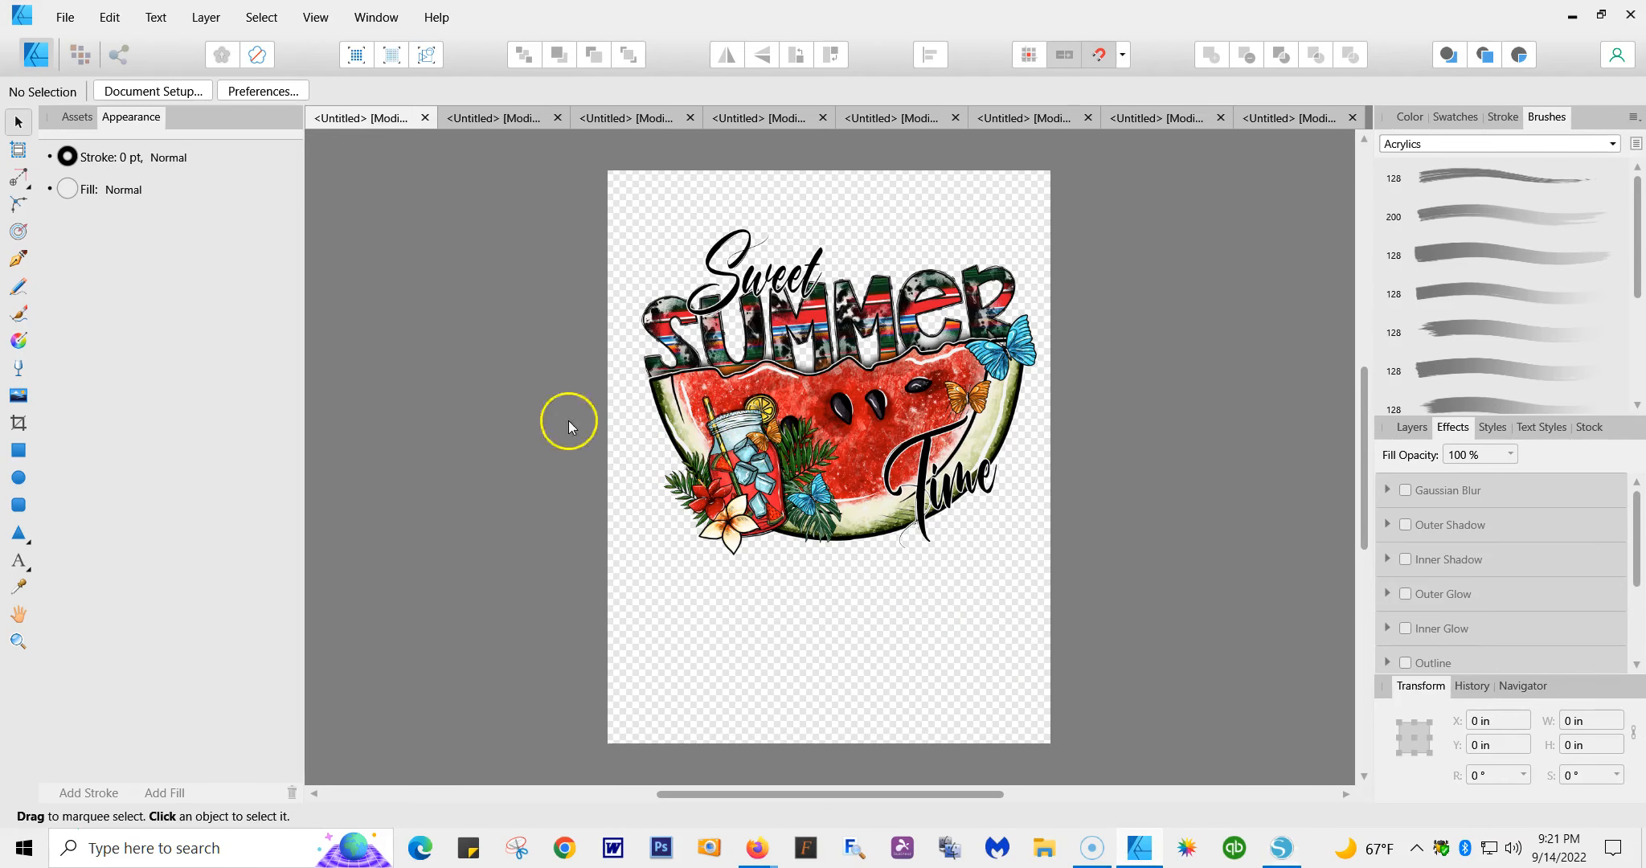
pyautogui.click(64, 18)
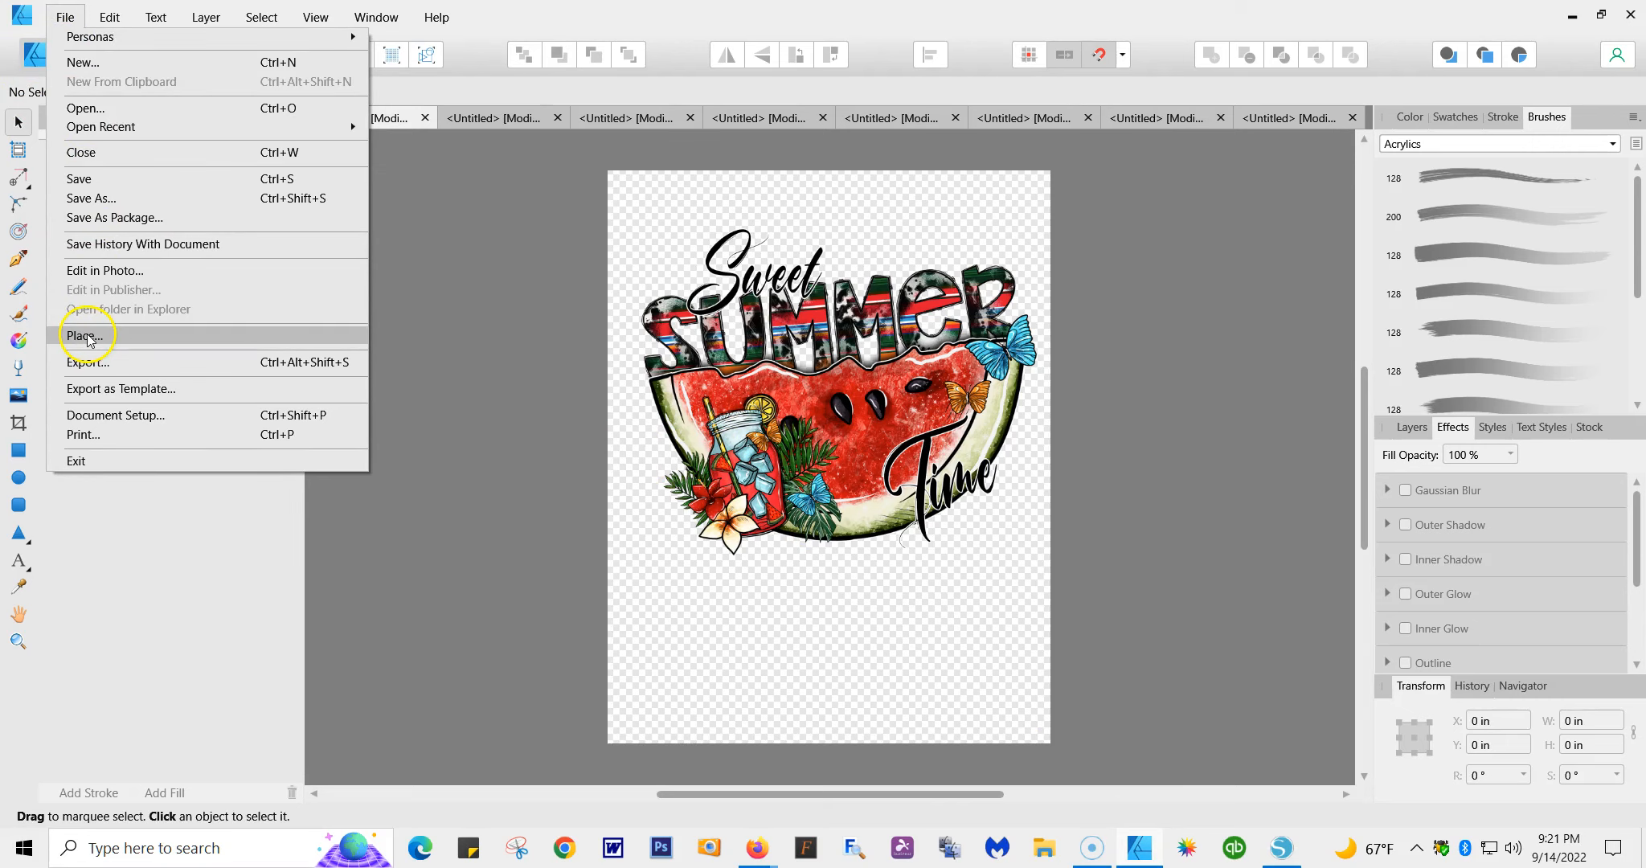
pyautogui.click(79, 62)
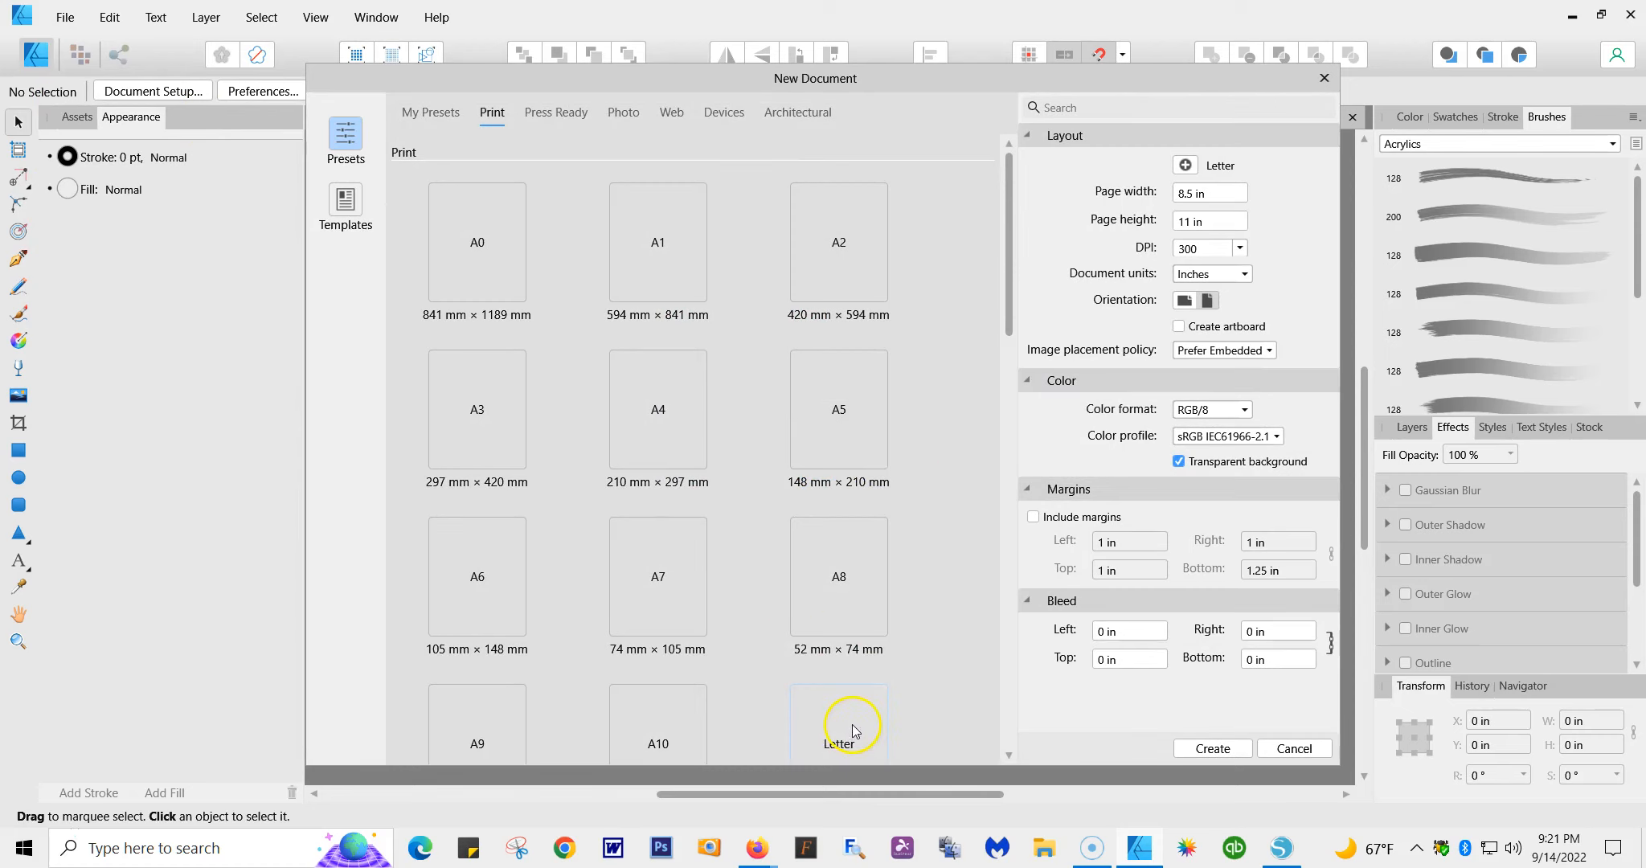
pyautogui.scroll(-1, 853, 730)
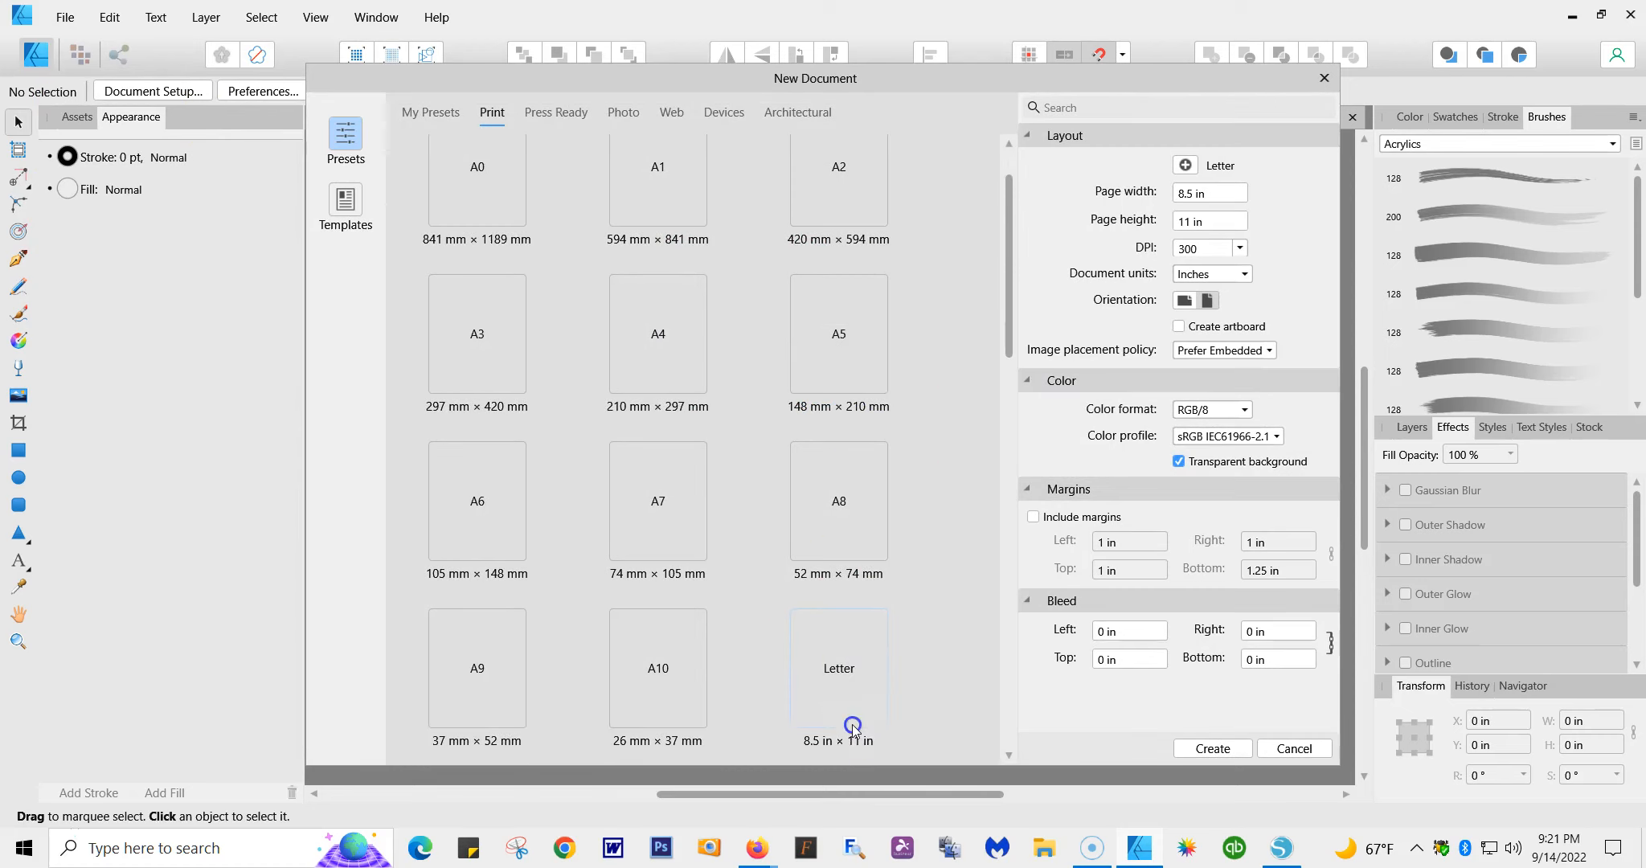
pyautogui.click(1219, 199)
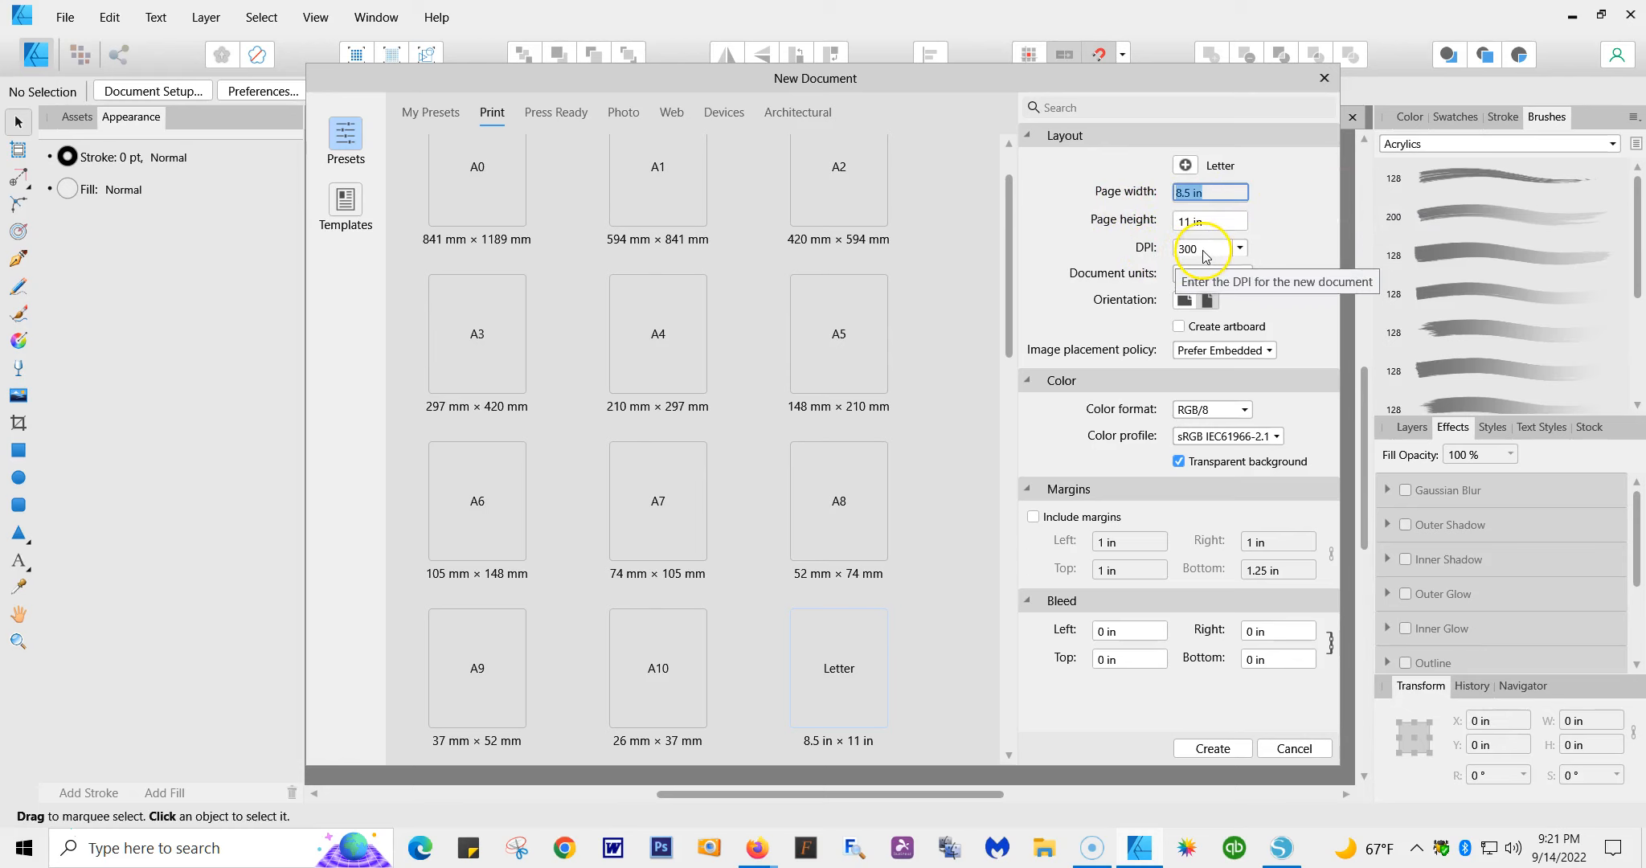
pyautogui.click(1207, 303)
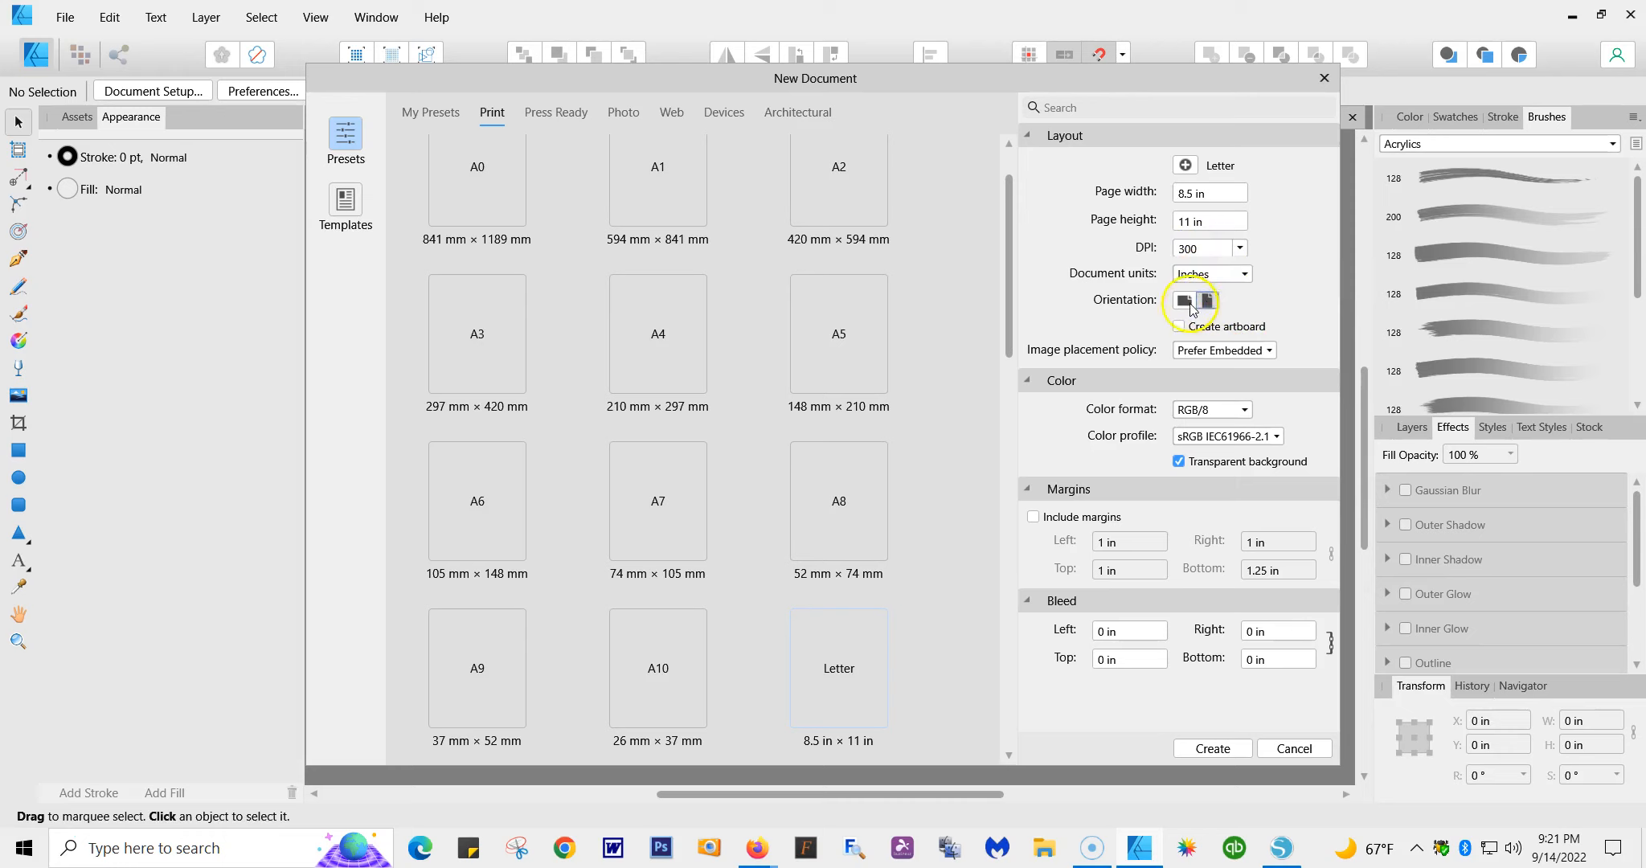
pyautogui.click(1186, 304)
pyautogui.click(1208, 302)
pyautogui.click(1179, 466)
pyautogui.click(1212, 750)
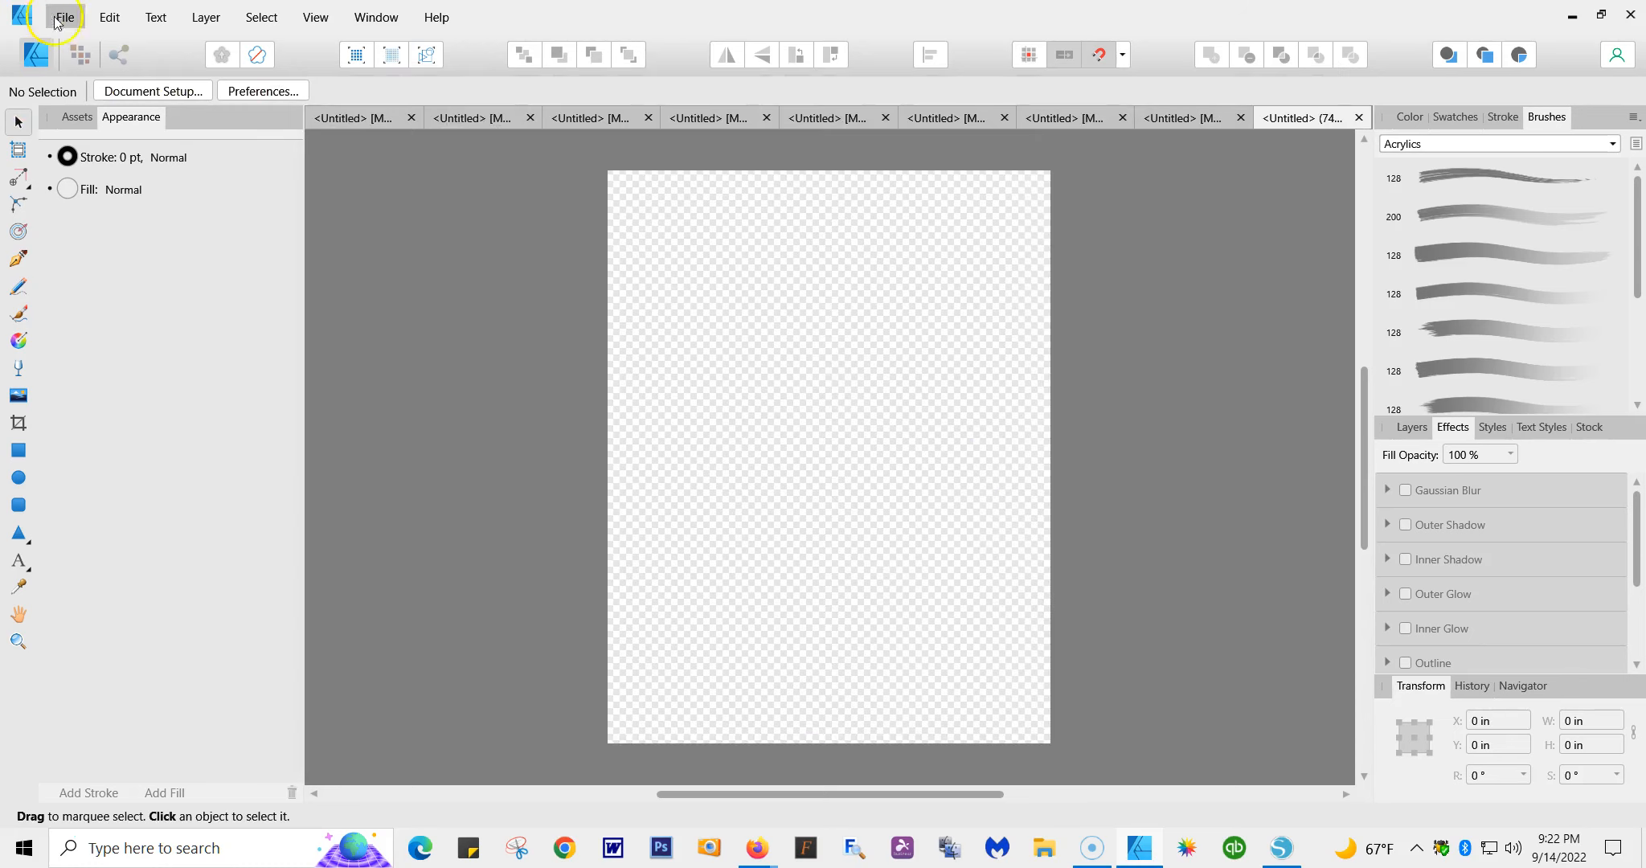
# - Place test design.png on the blank page at about 7.54 x 9.76 in
pyautogui.click(64, 19)
pyautogui.click(100, 341)
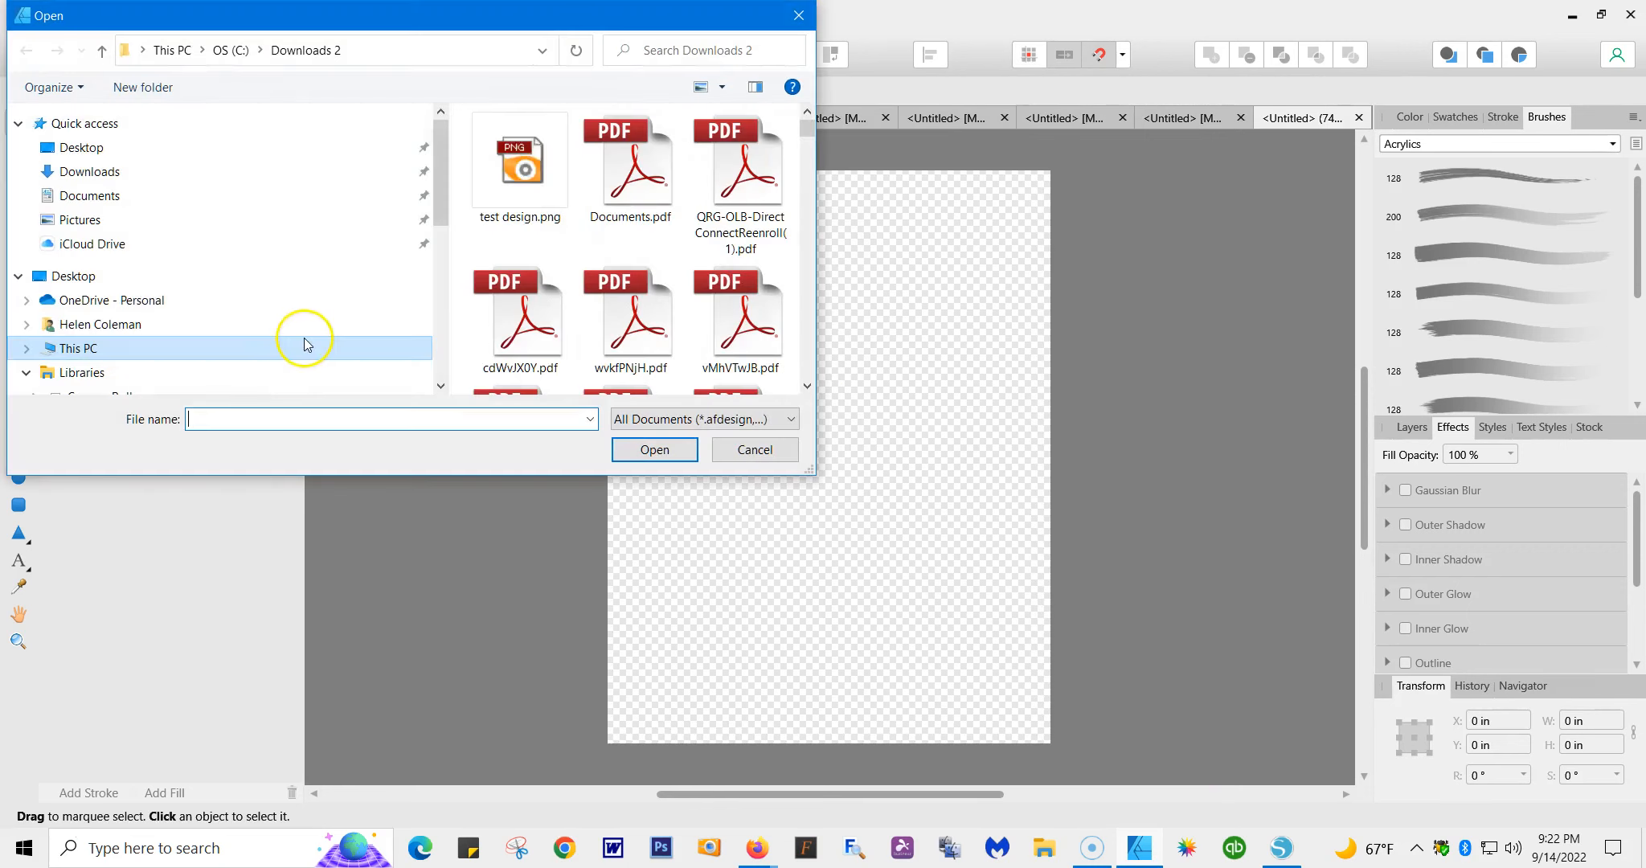
pyautogui.doubleClick(523, 175)
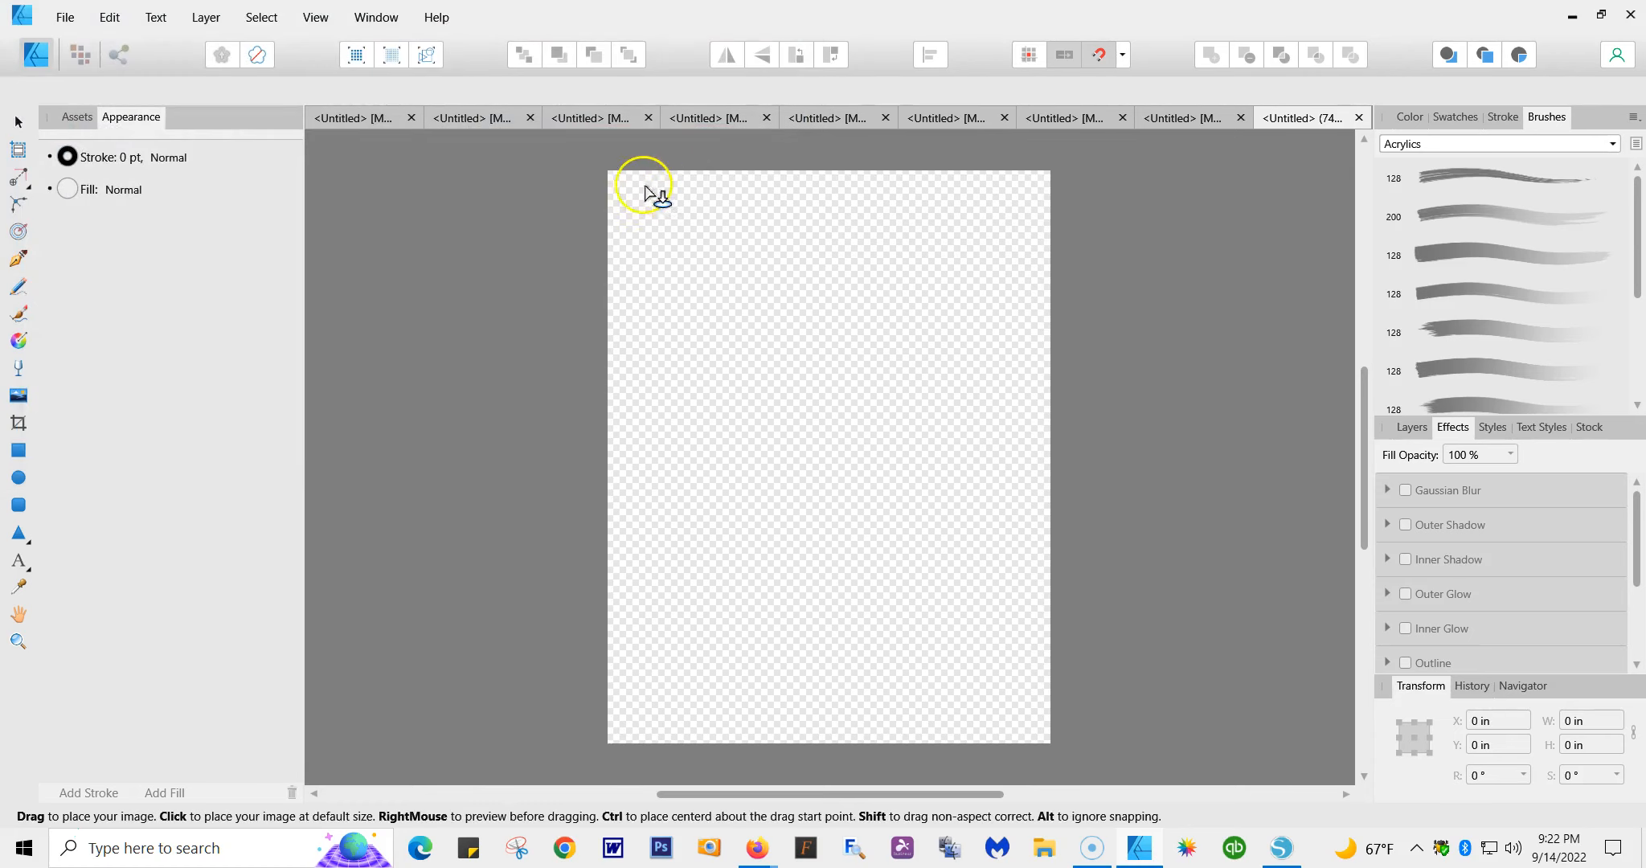
pyautogui.moveTo(628, 189); pyautogui.dragTo(851, 673)
pyautogui.scroll(9, 851, 673)
pyautogui.moveTo(847, 506)
pyautogui.mouseDown()
pyautogui.moveTo(852, 520)
pyautogui.moveTo(855, 505)
pyautogui.mouseUp()
pyautogui.click(1204, 419)
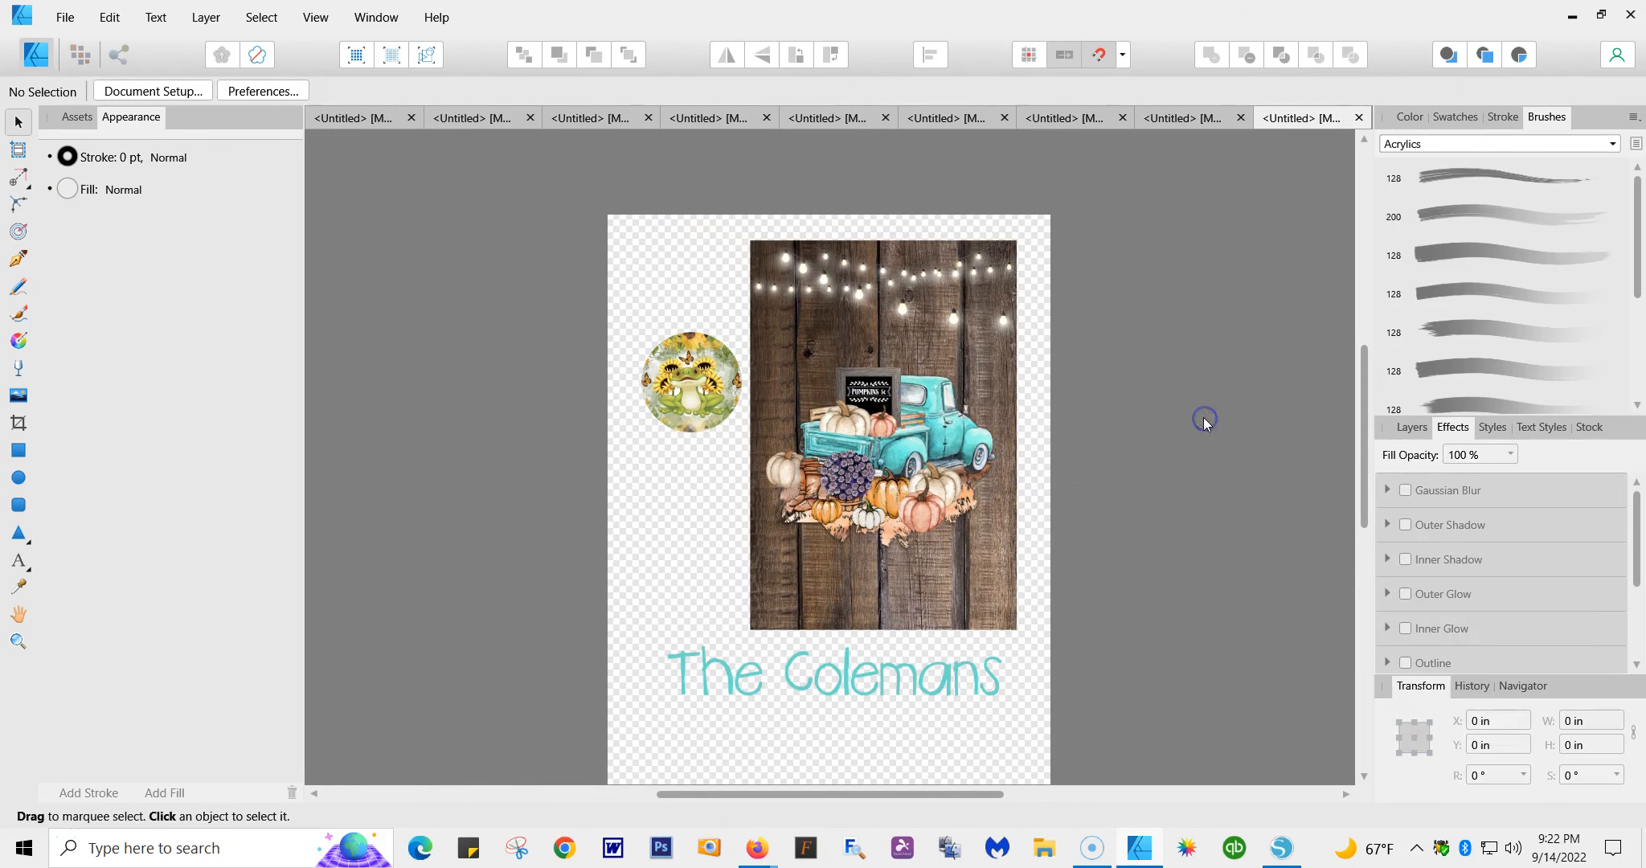
# - Move the placed design closer to the page's upper-left corner, at about X 0.19 in and Y 0.32 in, and deselect it
pyautogui.moveTo(1364, 397); pyautogui.dragTo(1344, 384)
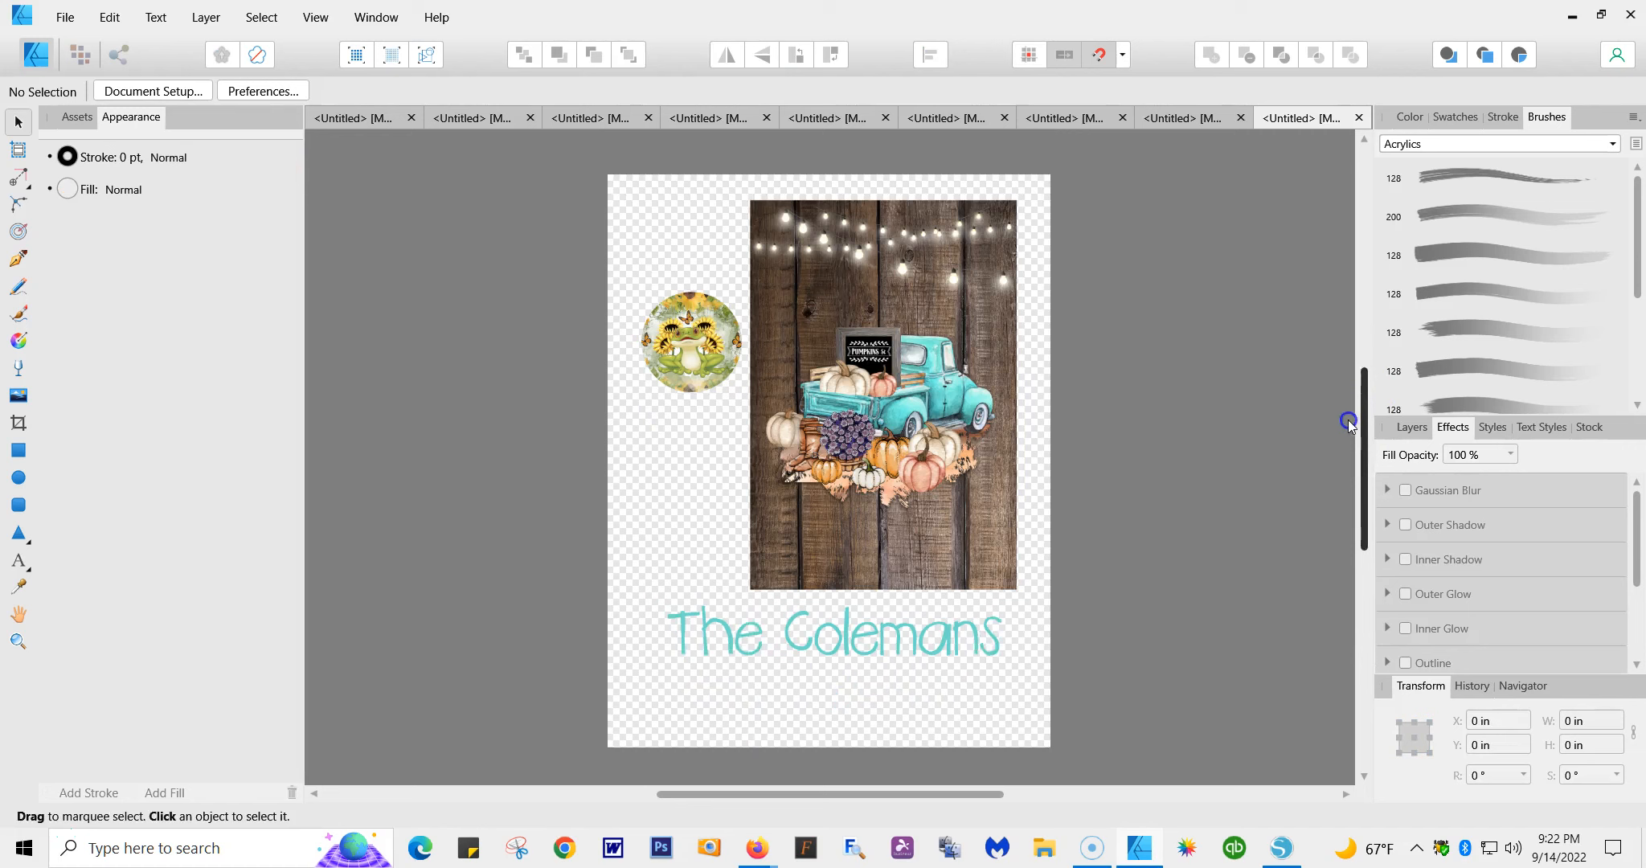
pyautogui.click(687, 321)
pyautogui.moveTo(688, 322); pyautogui.dragTo(672, 322)
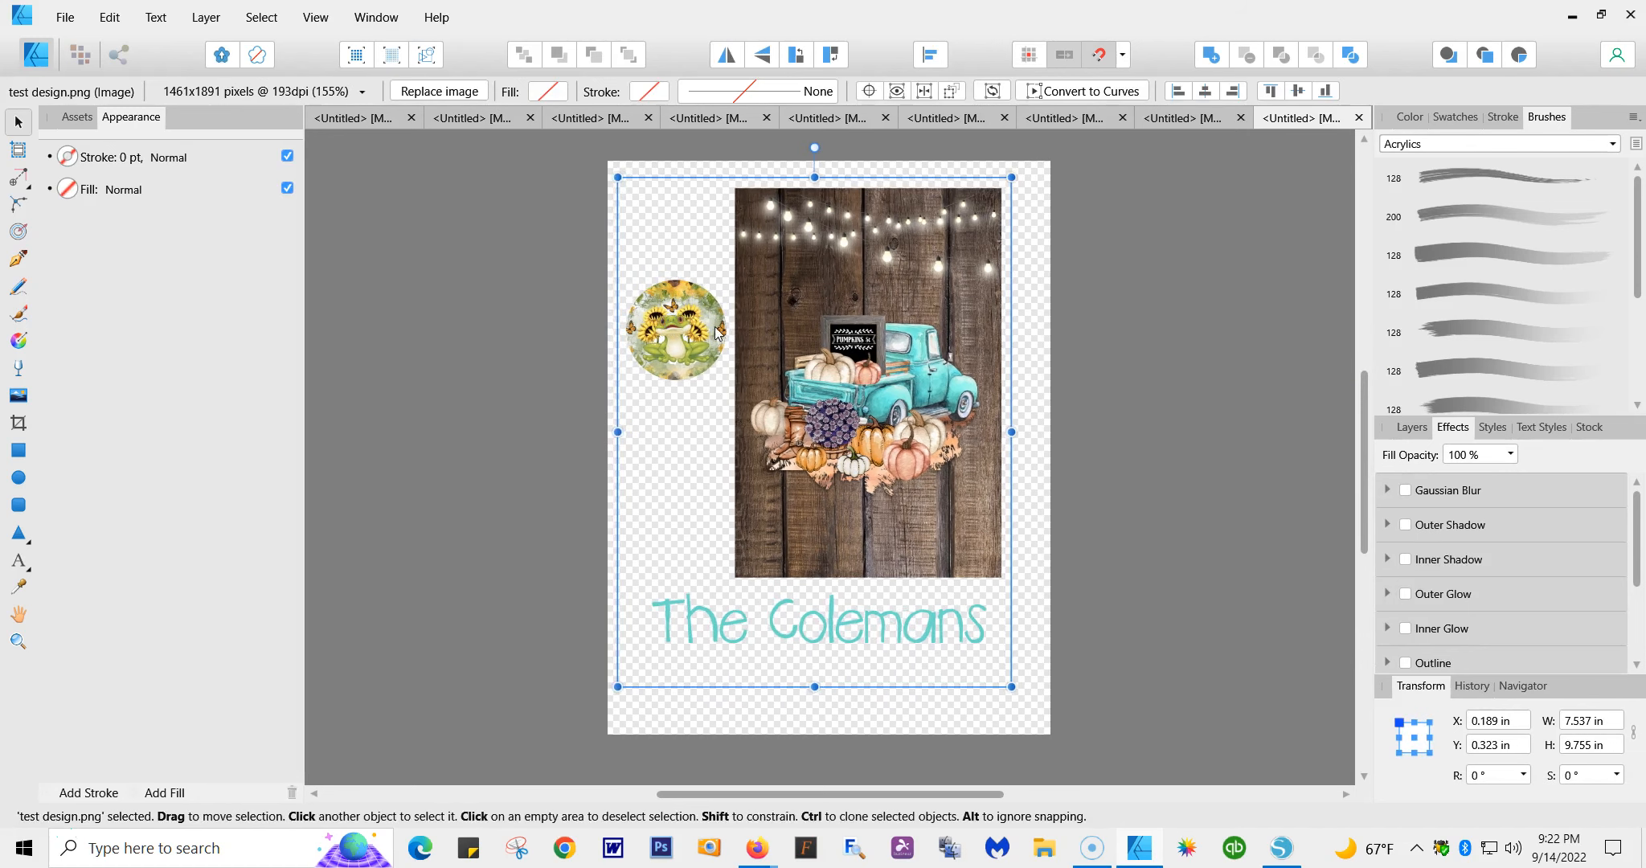
pyautogui.click(1102, 313)
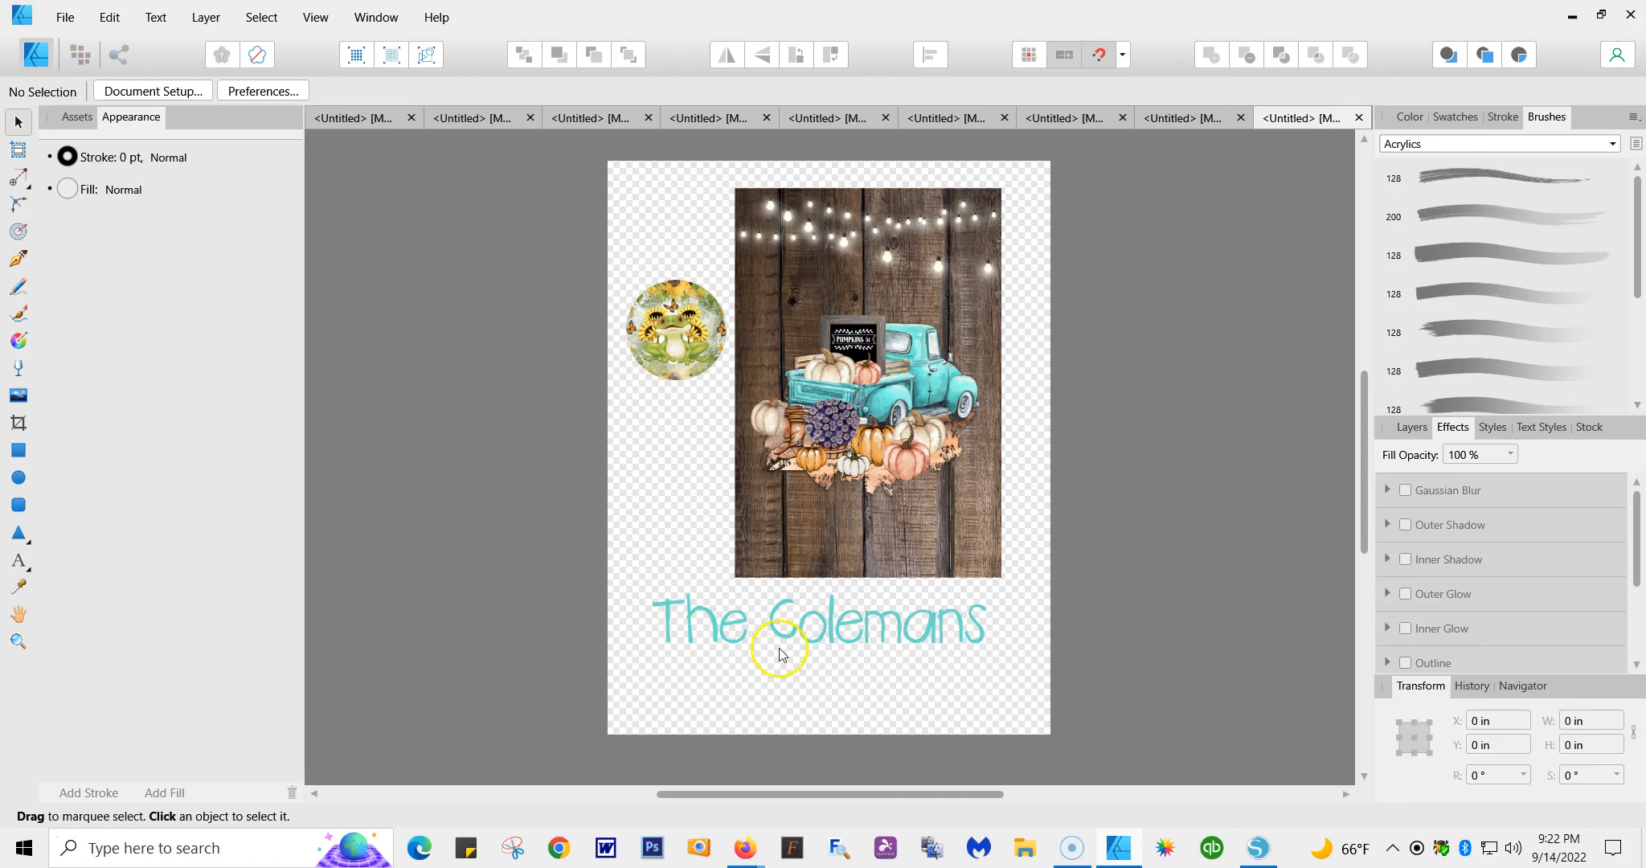
# - Open the print settings for the document and choose SC-F500 Series(Network) as the printer
pyautogui.click(63, 17)
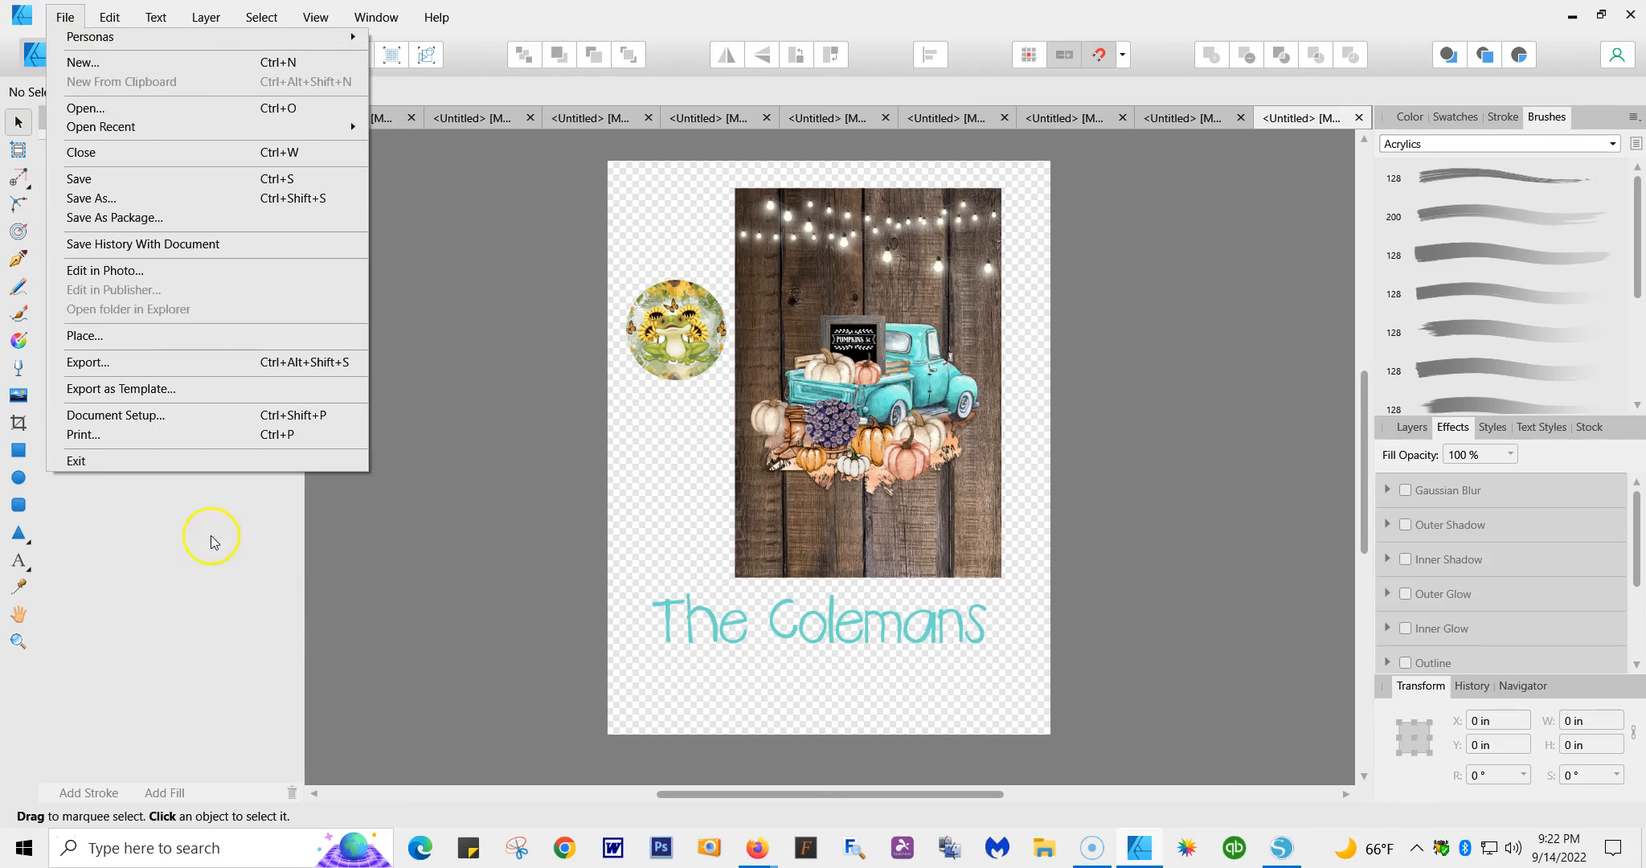
pyautogui.click(117, 438)
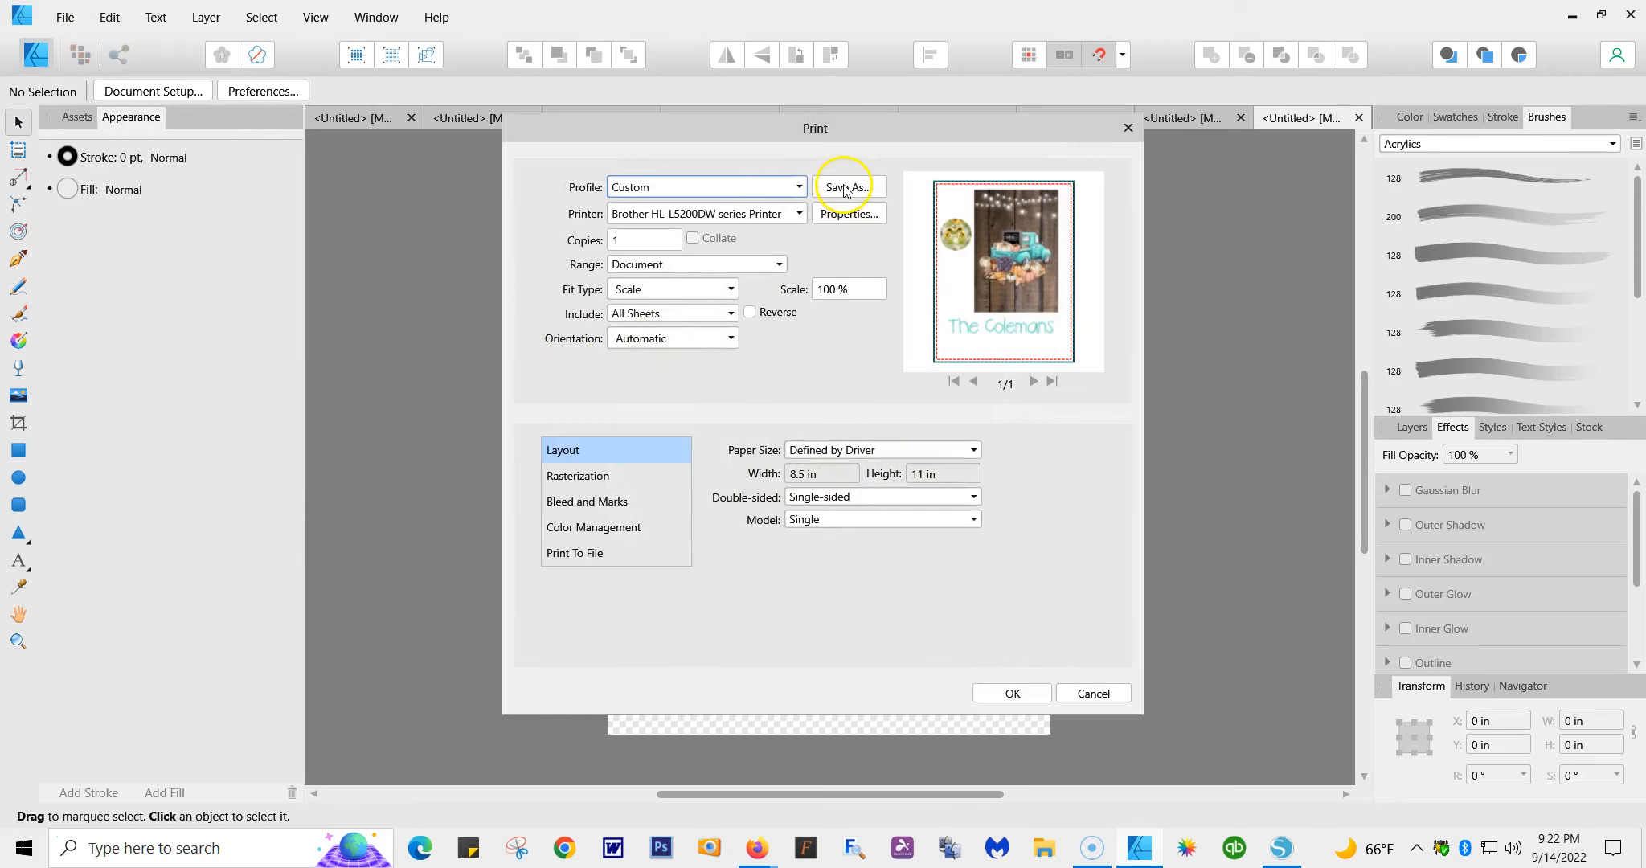
pyautogui.click(800, 213)
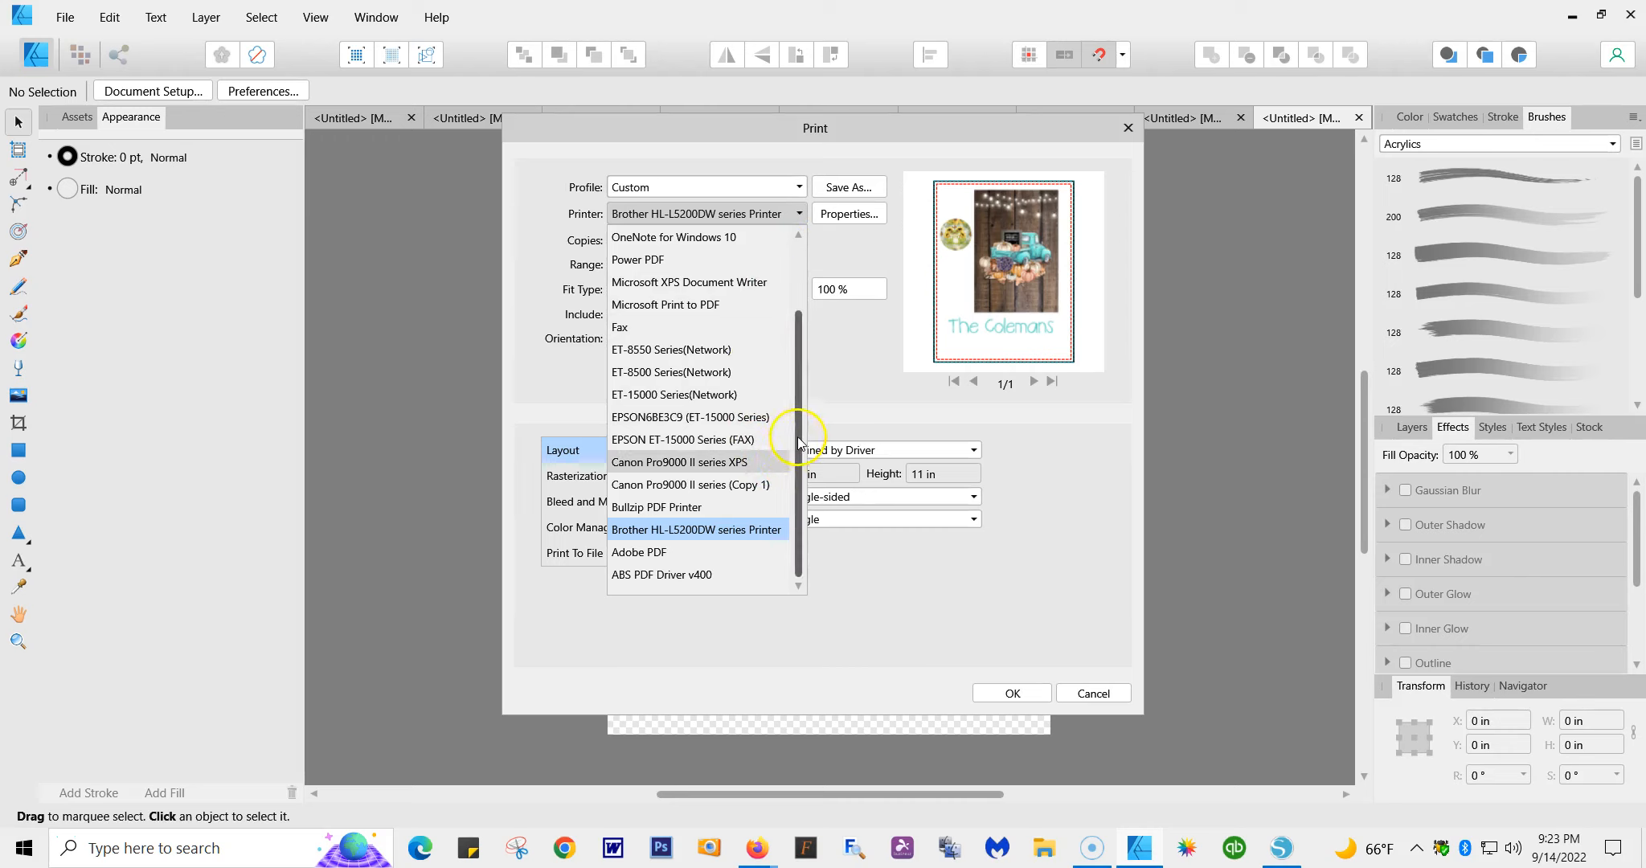
pyautogui.scroll(2, 798, 443)
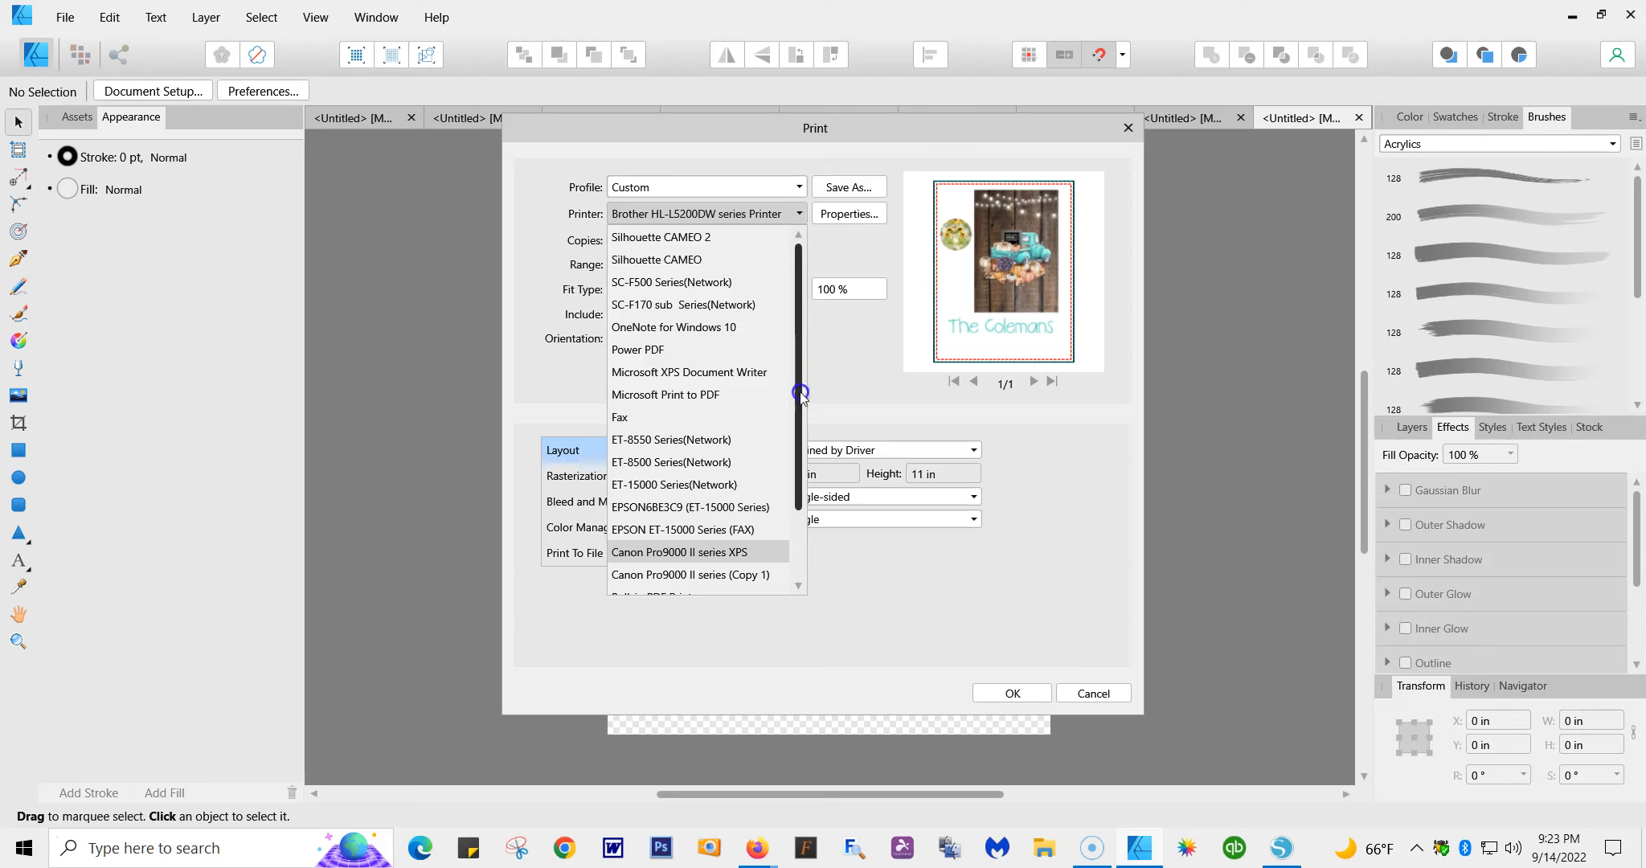
pyautogui.scroll(-2, 801, 394)
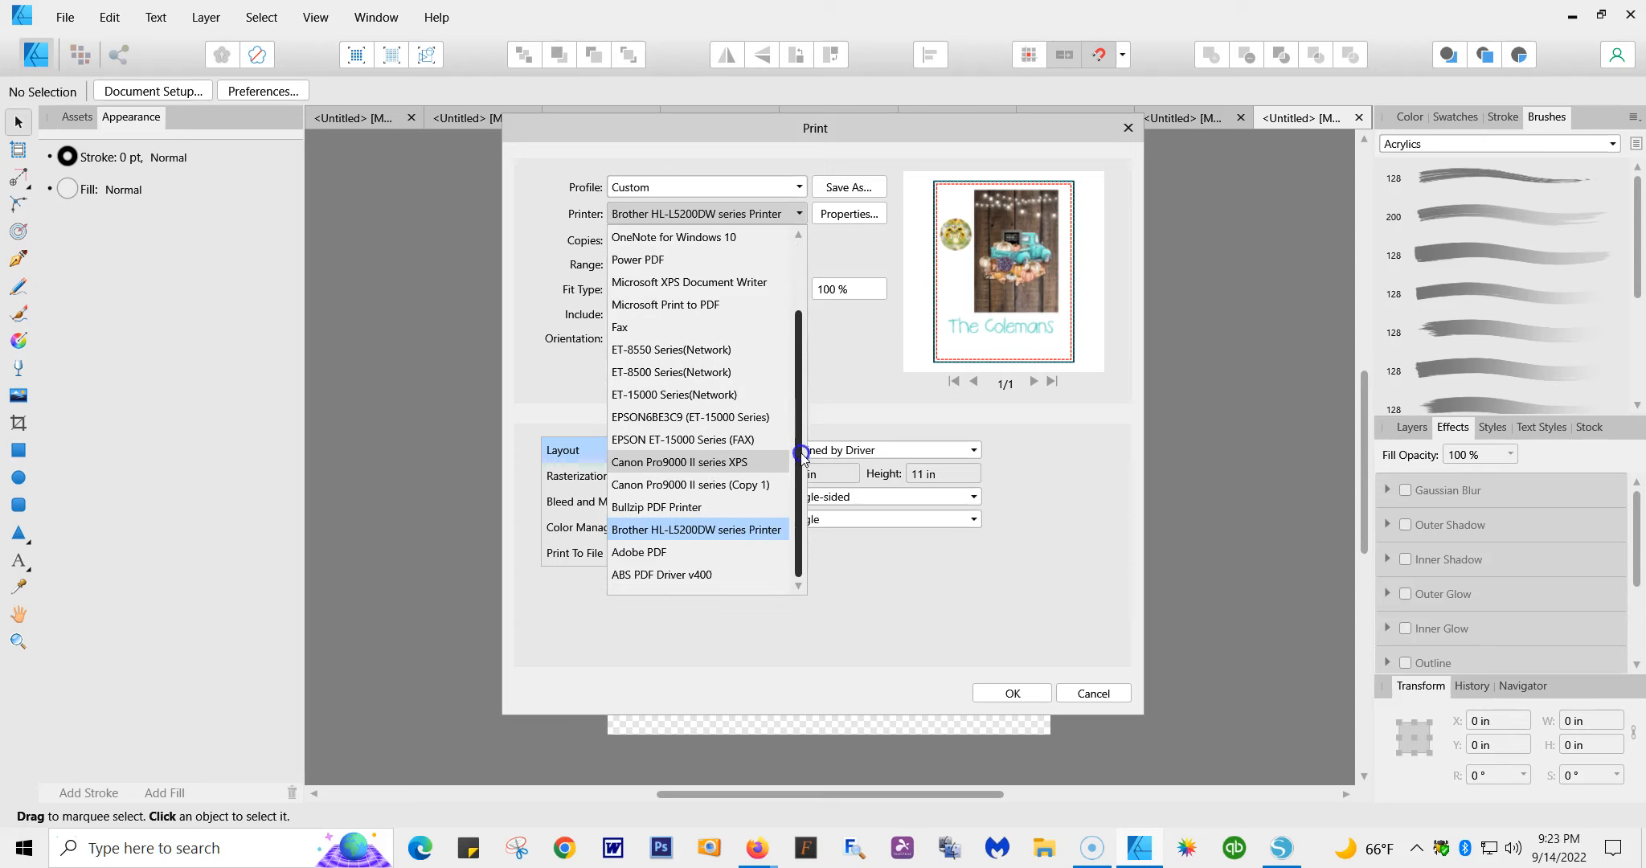
pyautogui.scroll(2, 801, 450)
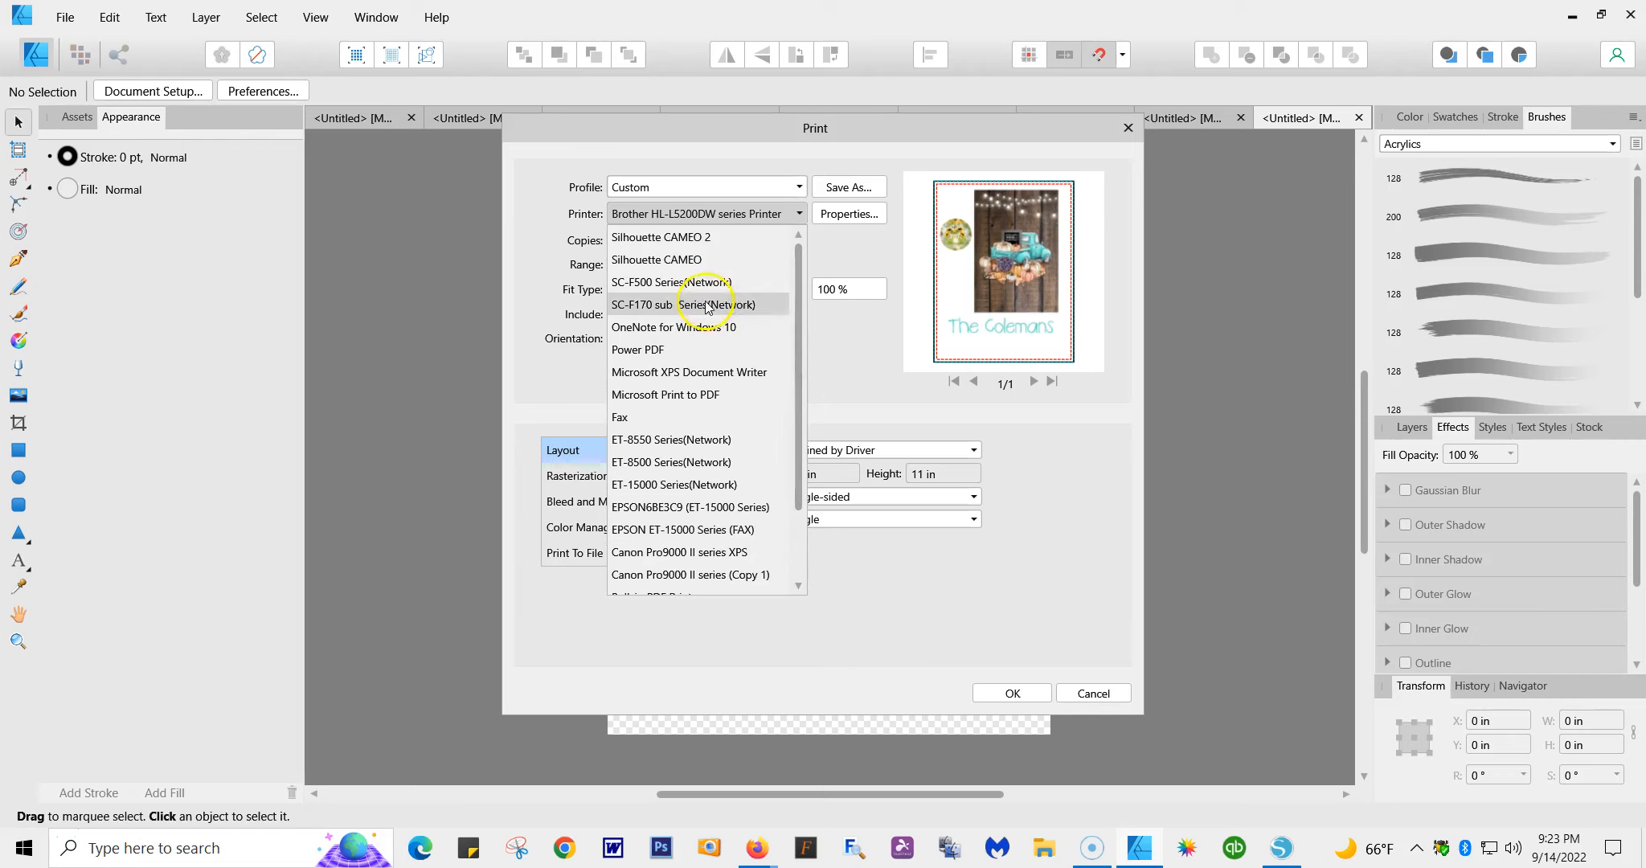
pyautogui.click(699, 283)
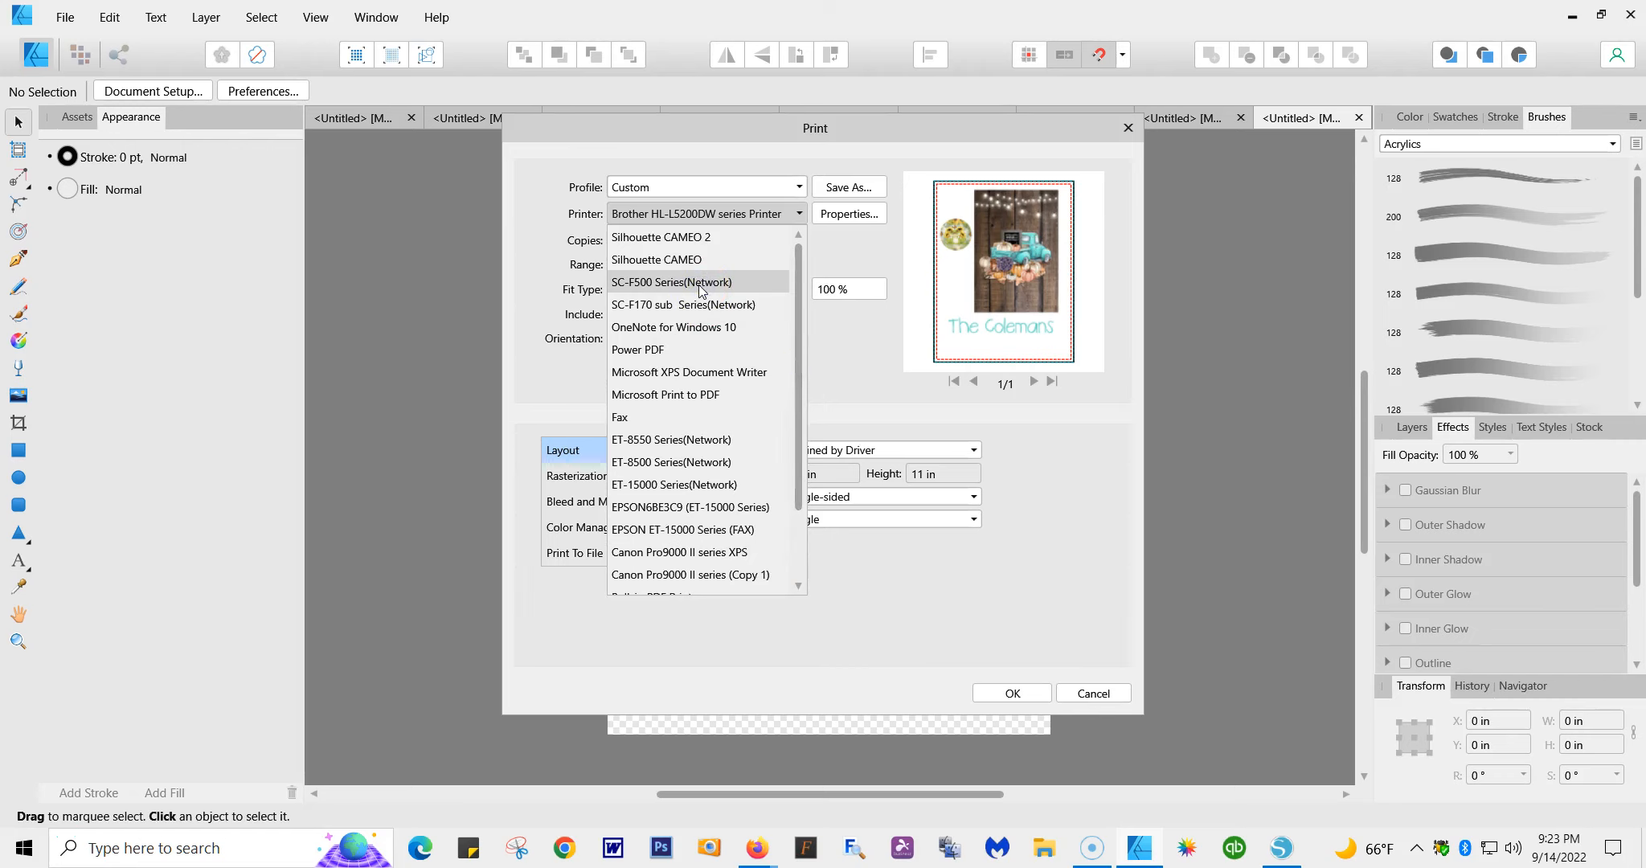
pyautogui.click(702, 288)
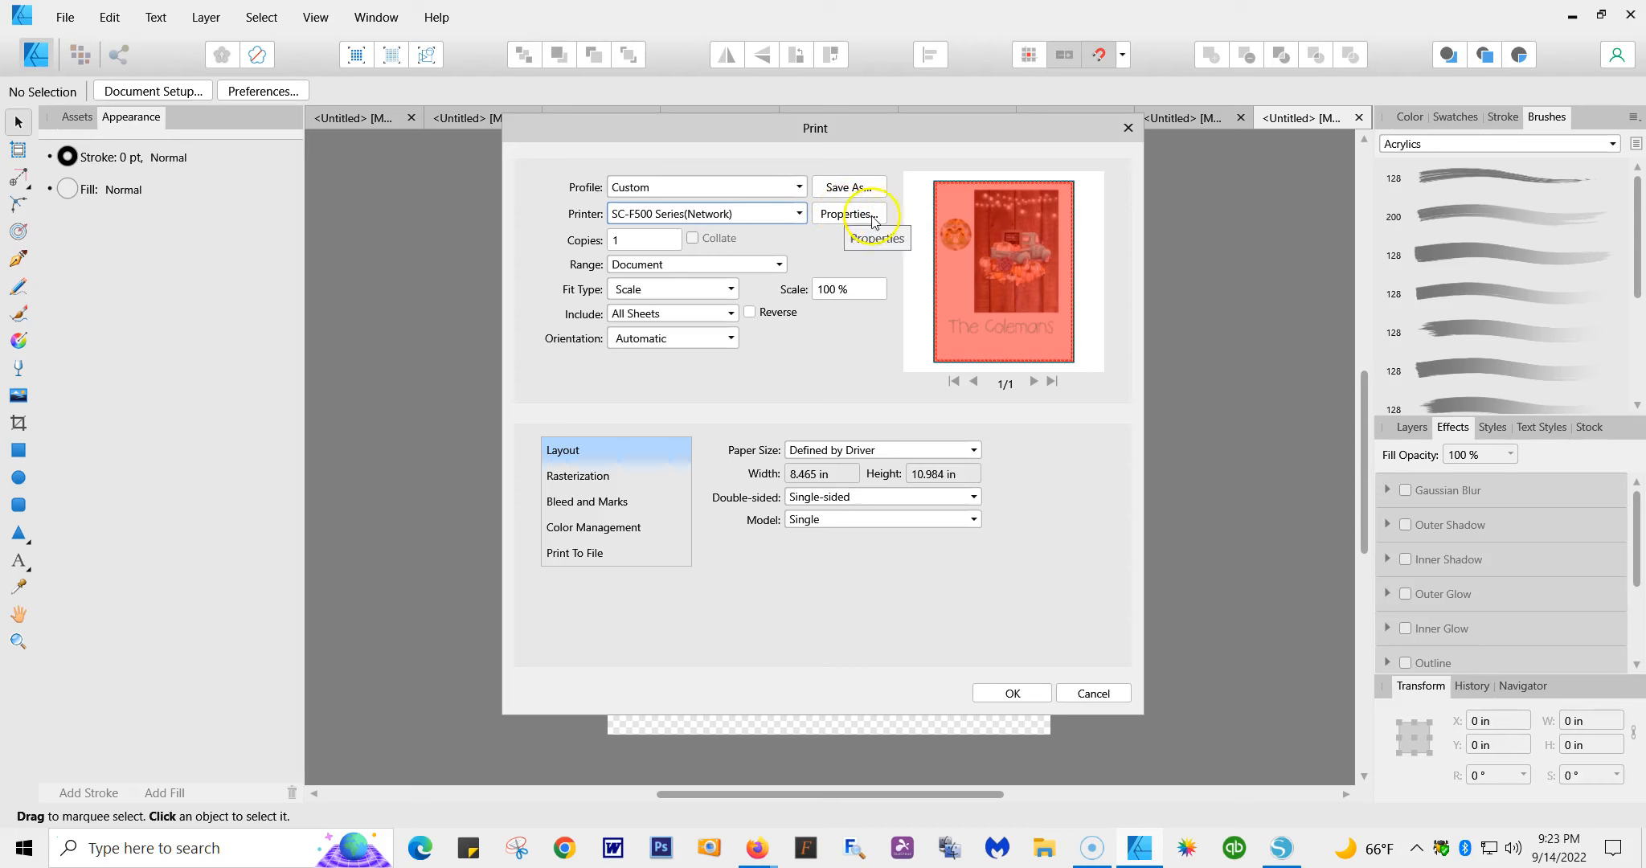
# - In the printer's properties, choose the Max Quality level, check the advanced settings and accept them
pyautogui.click(835, 216)
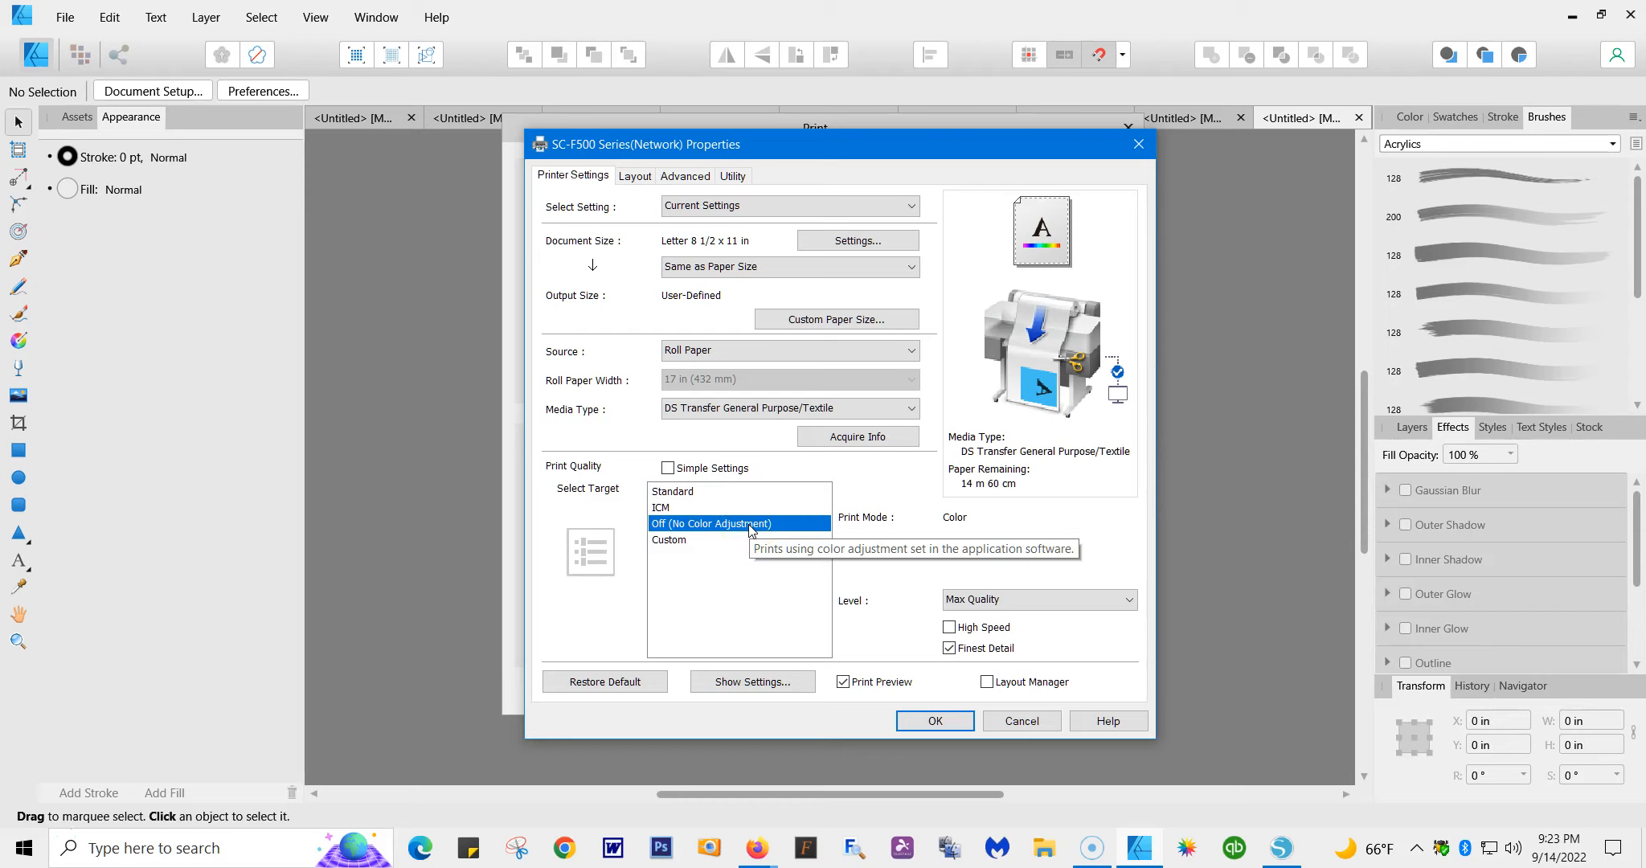
pyautogui.click(1129, 600)
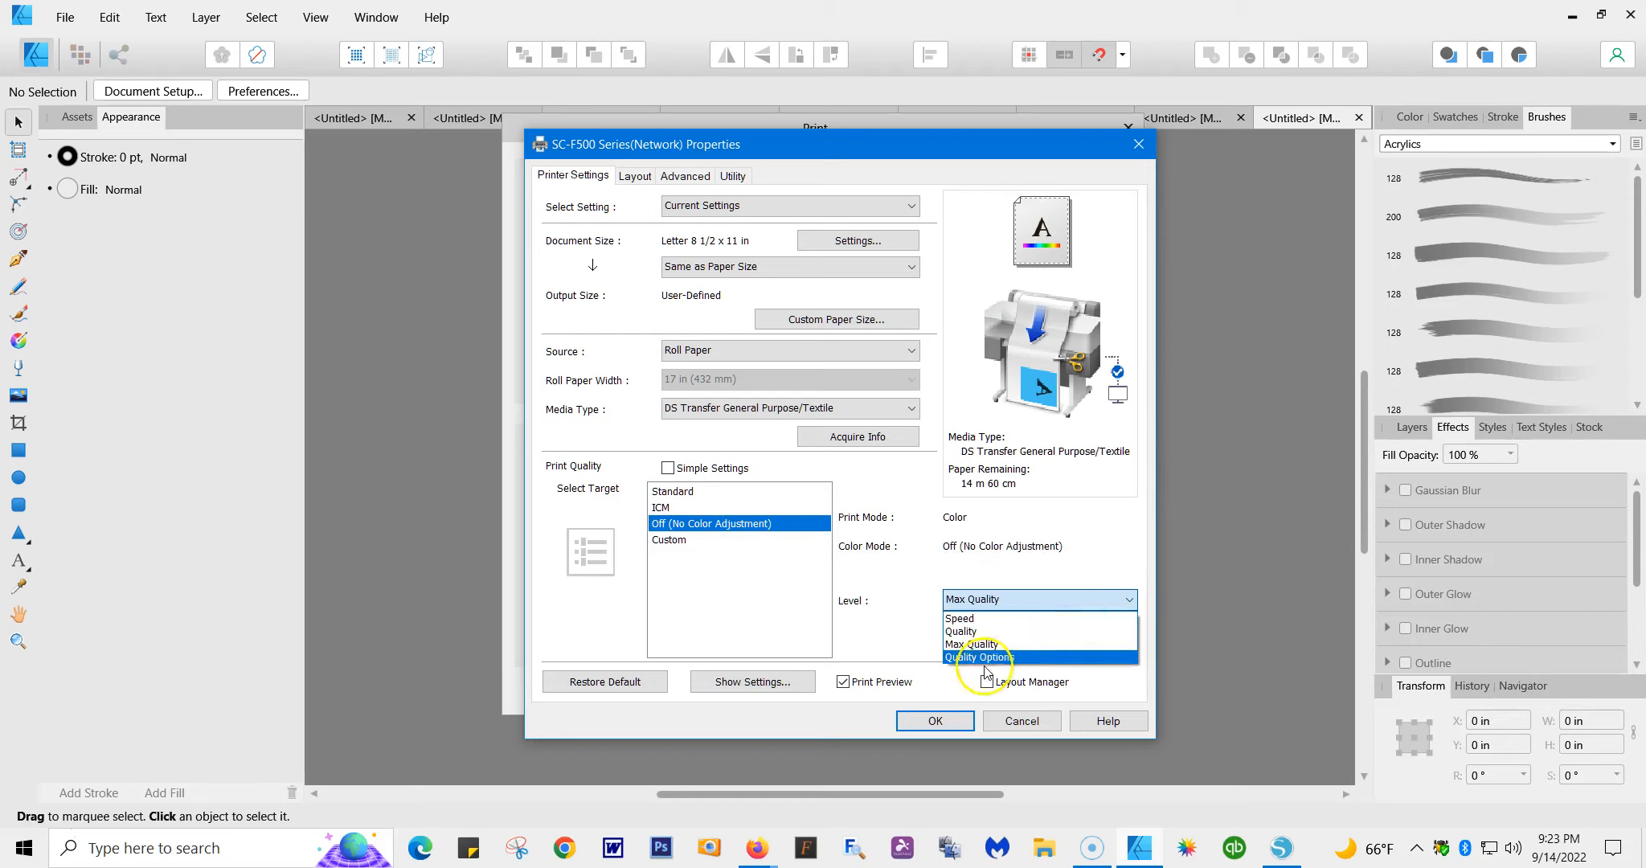
pyautogui.click(974, 644)
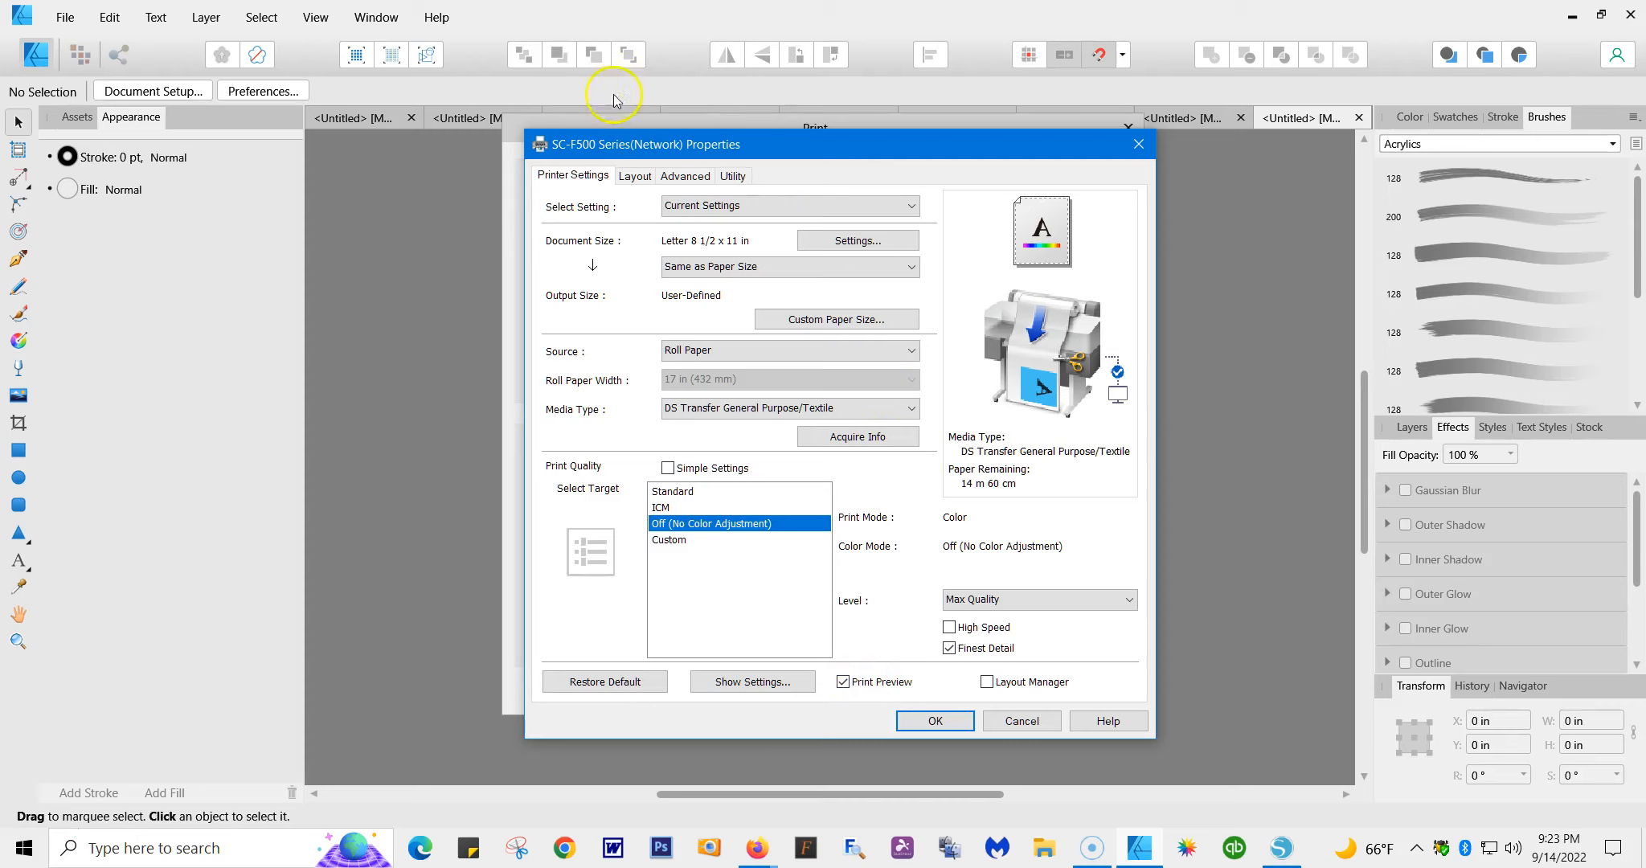
pyautogui.click(696, 177)
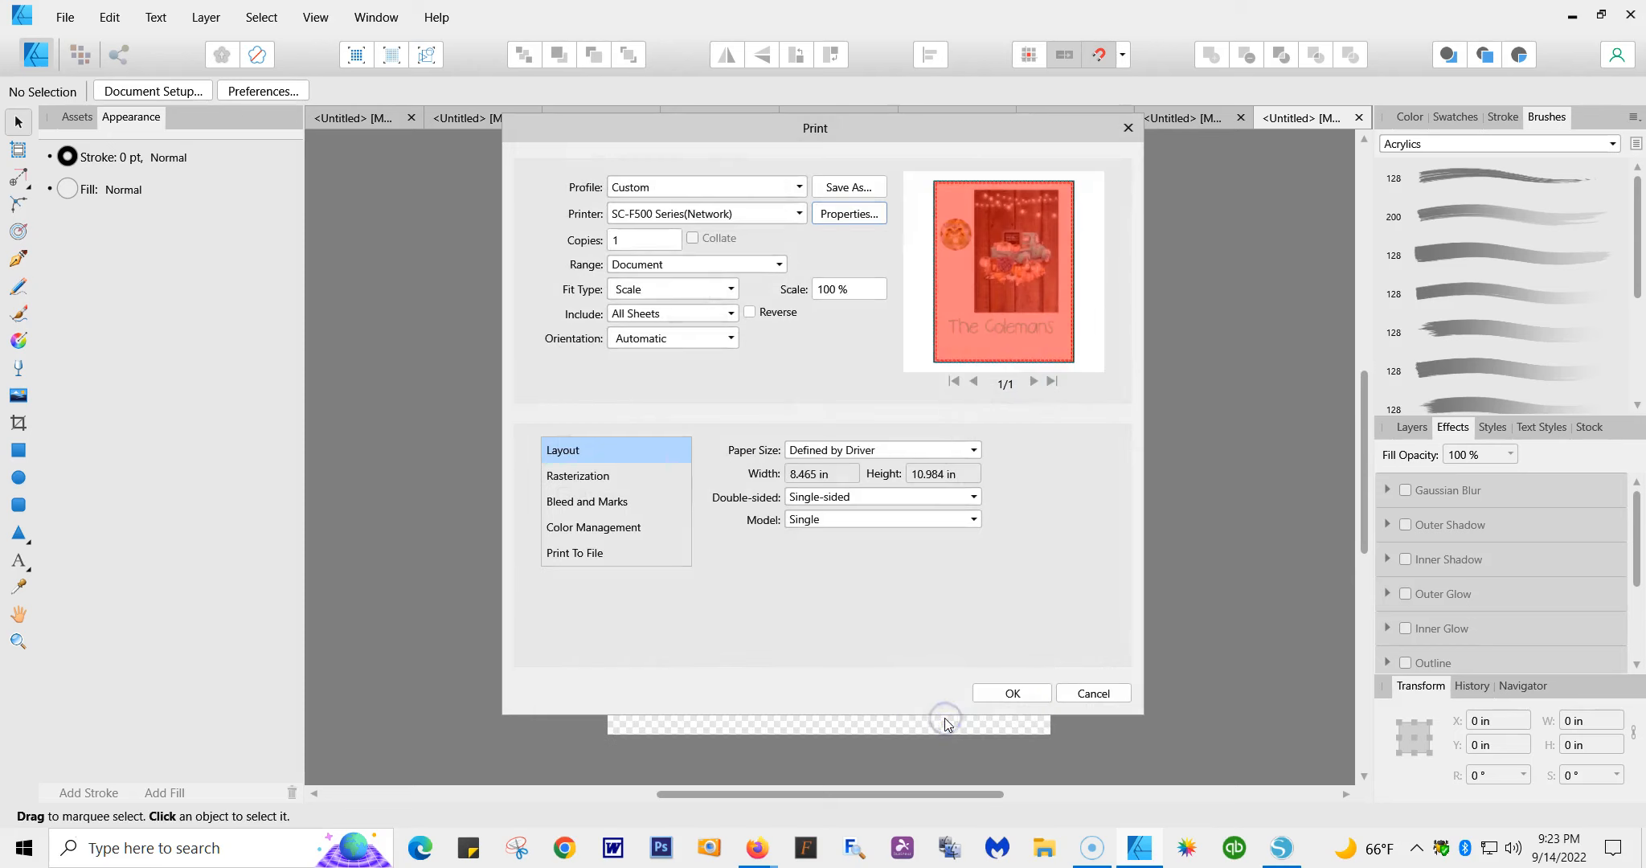
# - Review the print job's layout, rasterization, and bleed and marks settings
pyautogui.click(591, 478)
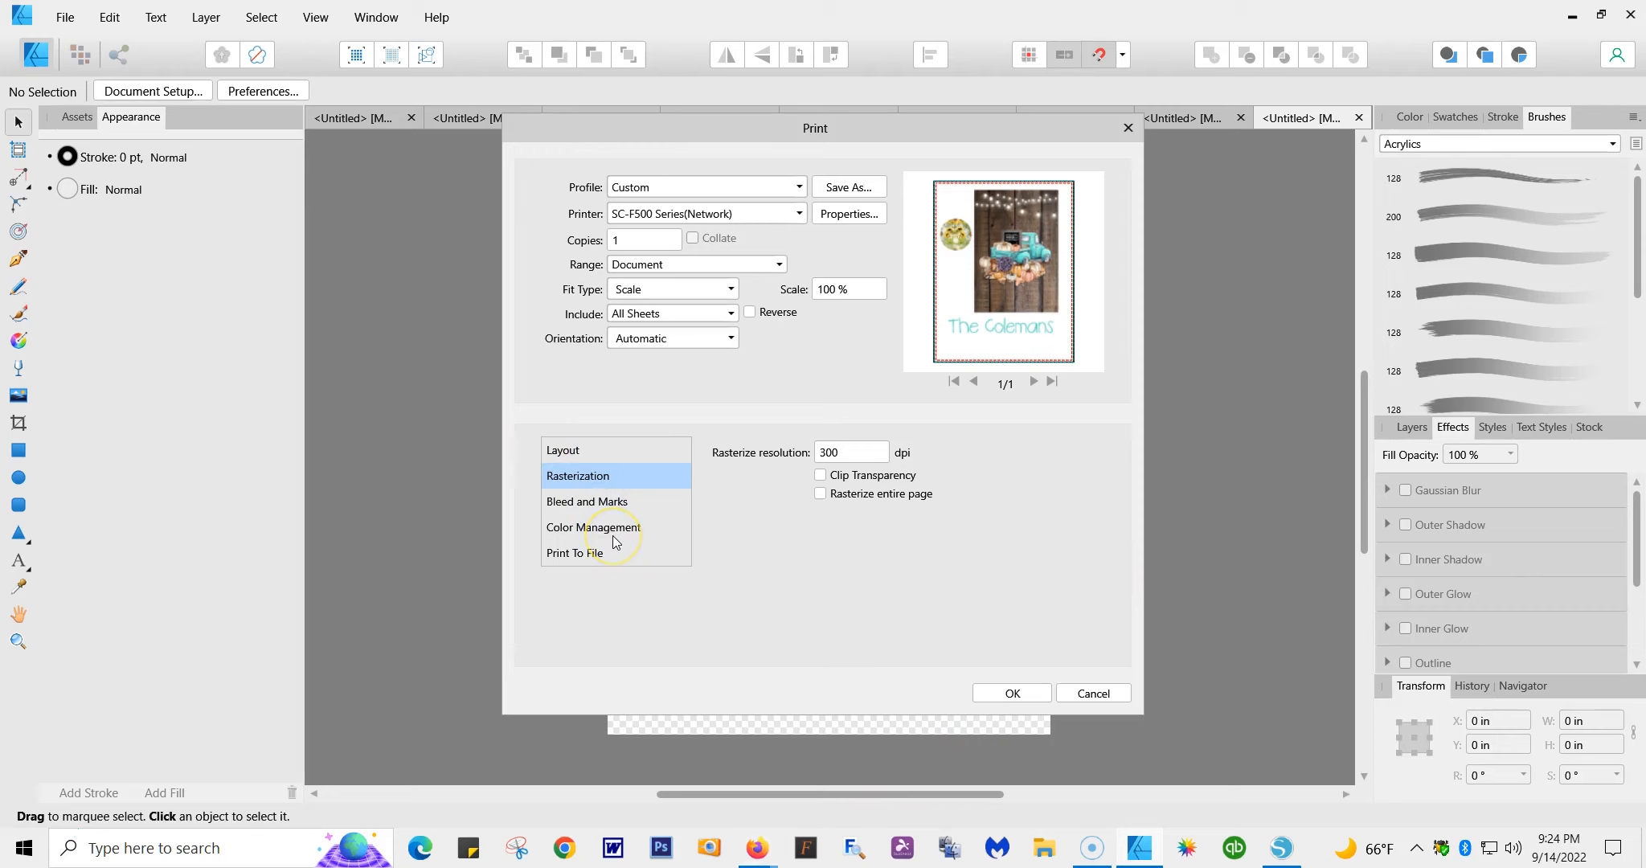
pyautogui.click(584, 453)
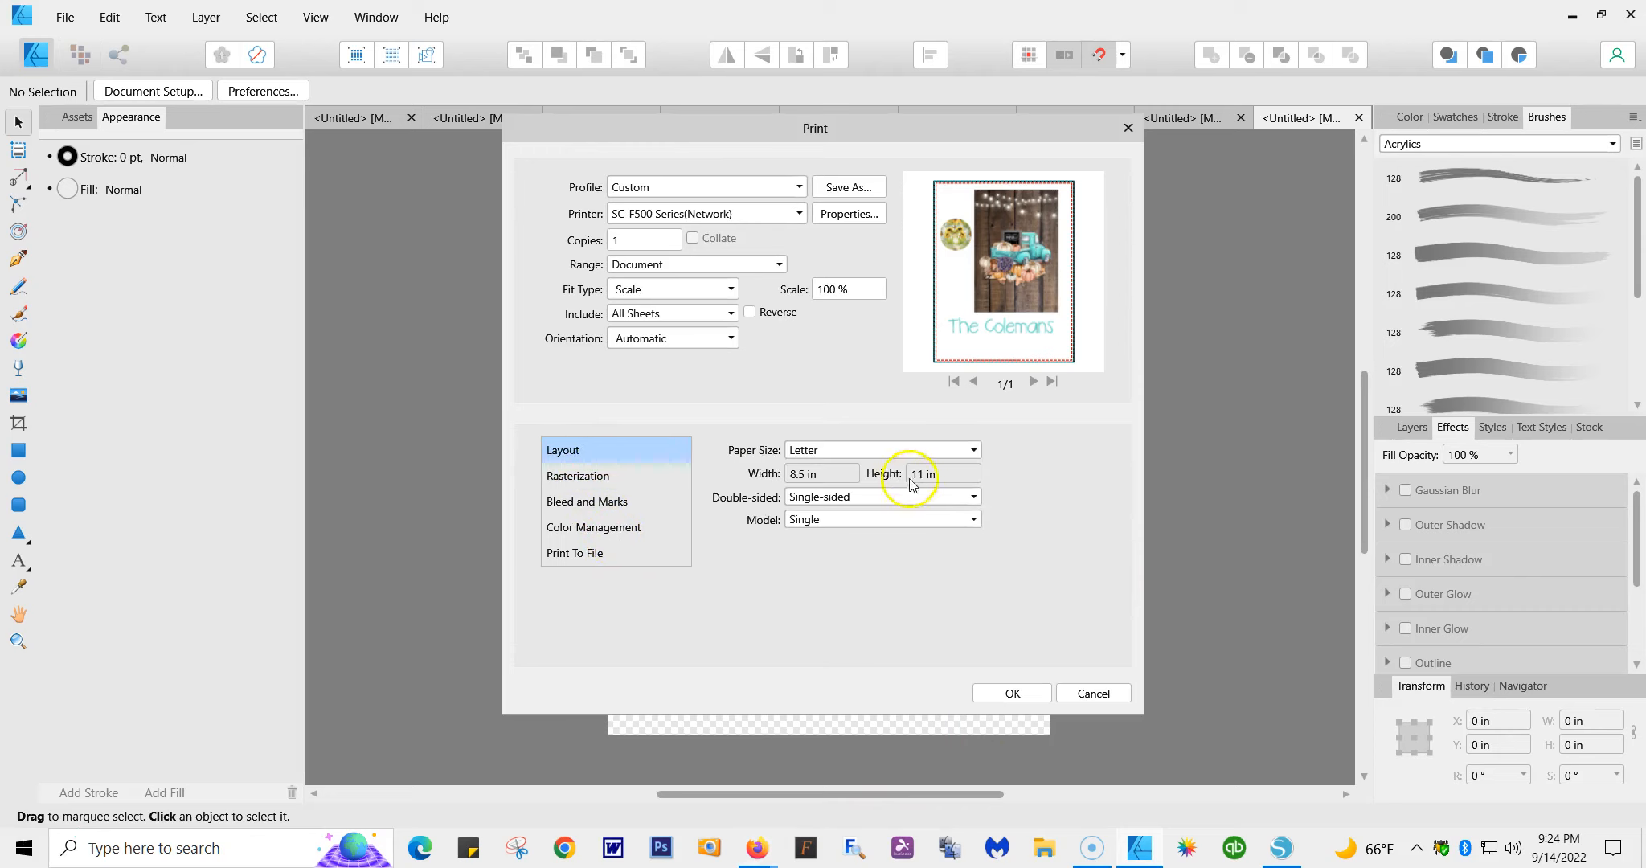
pyautogui.click(585, 478)
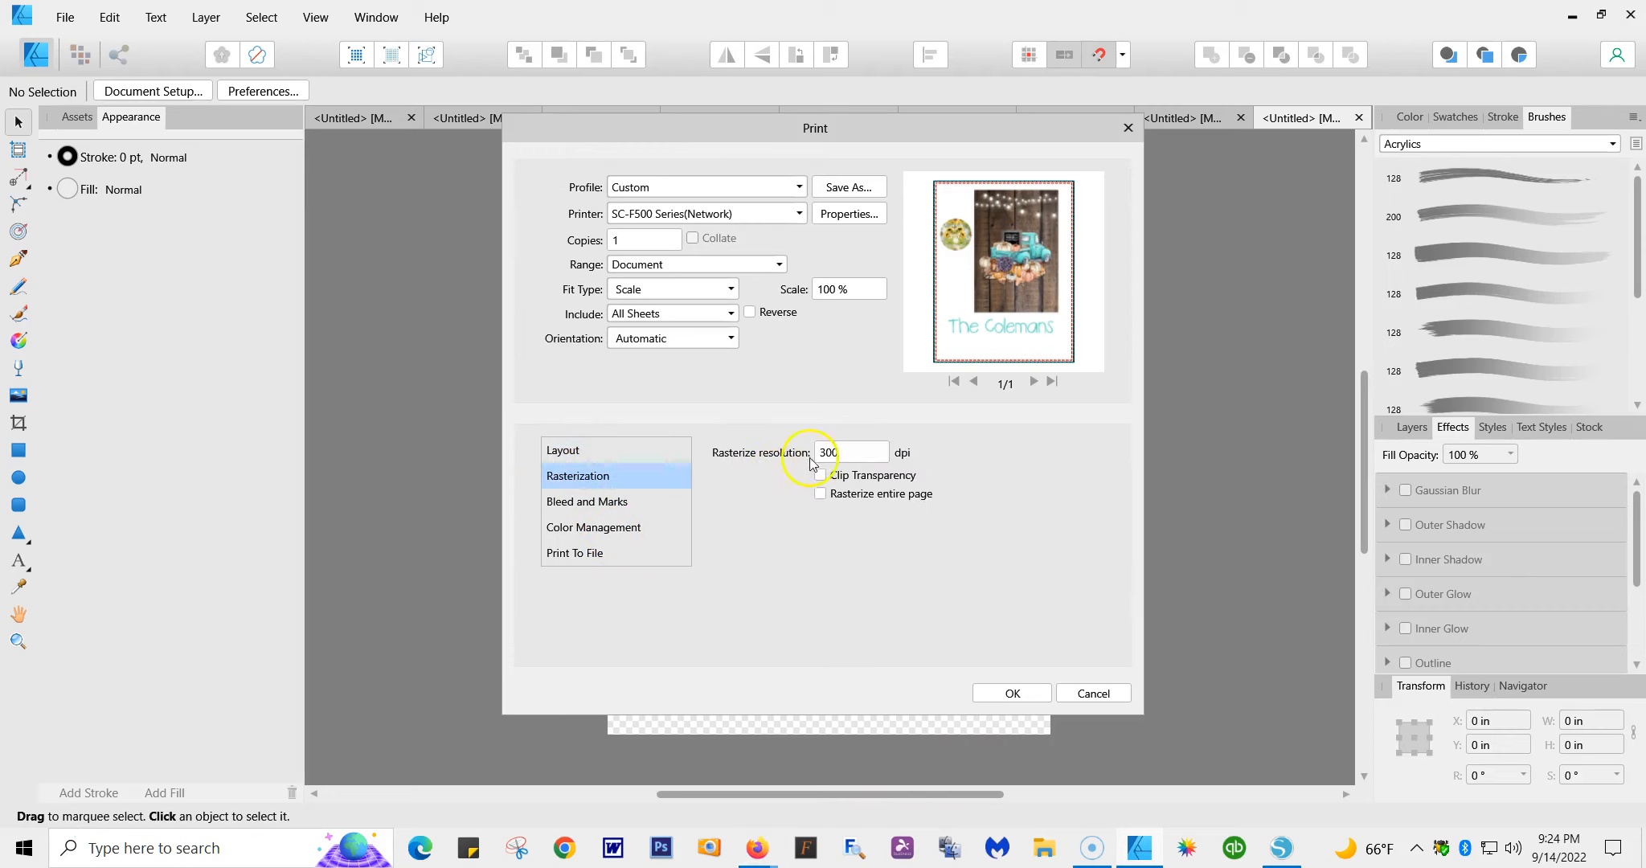
pyautogui.click(622, 509)
# - Set the print job's printer profile to Epson SC-F500 General Purpose/Textile in the color management settings
pyautogui.click(623, 528)
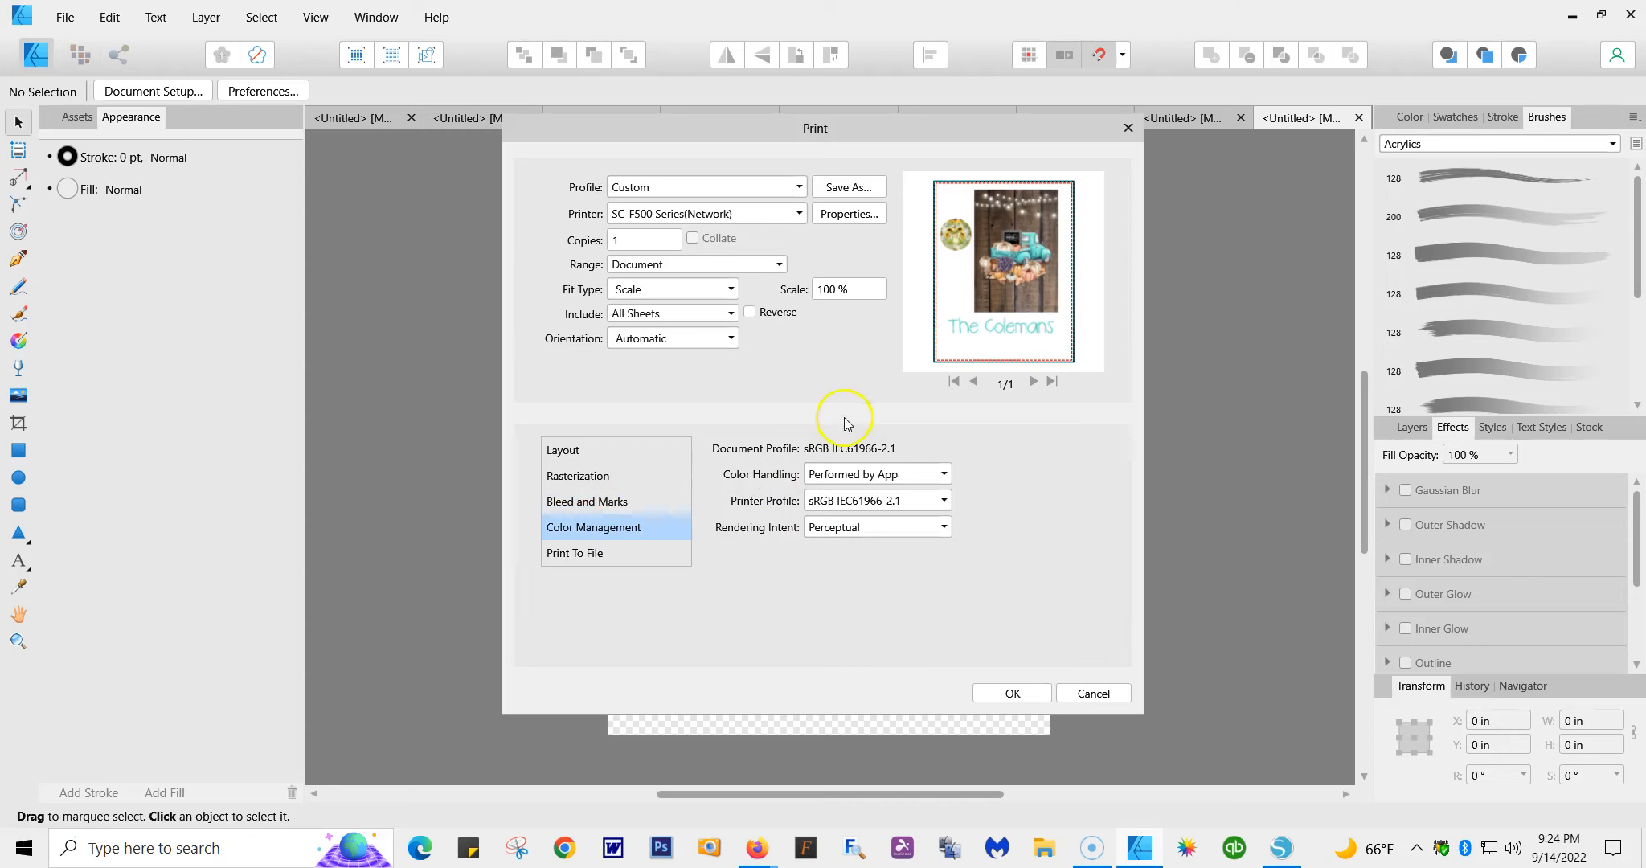
pyautogui.click(944, 502)
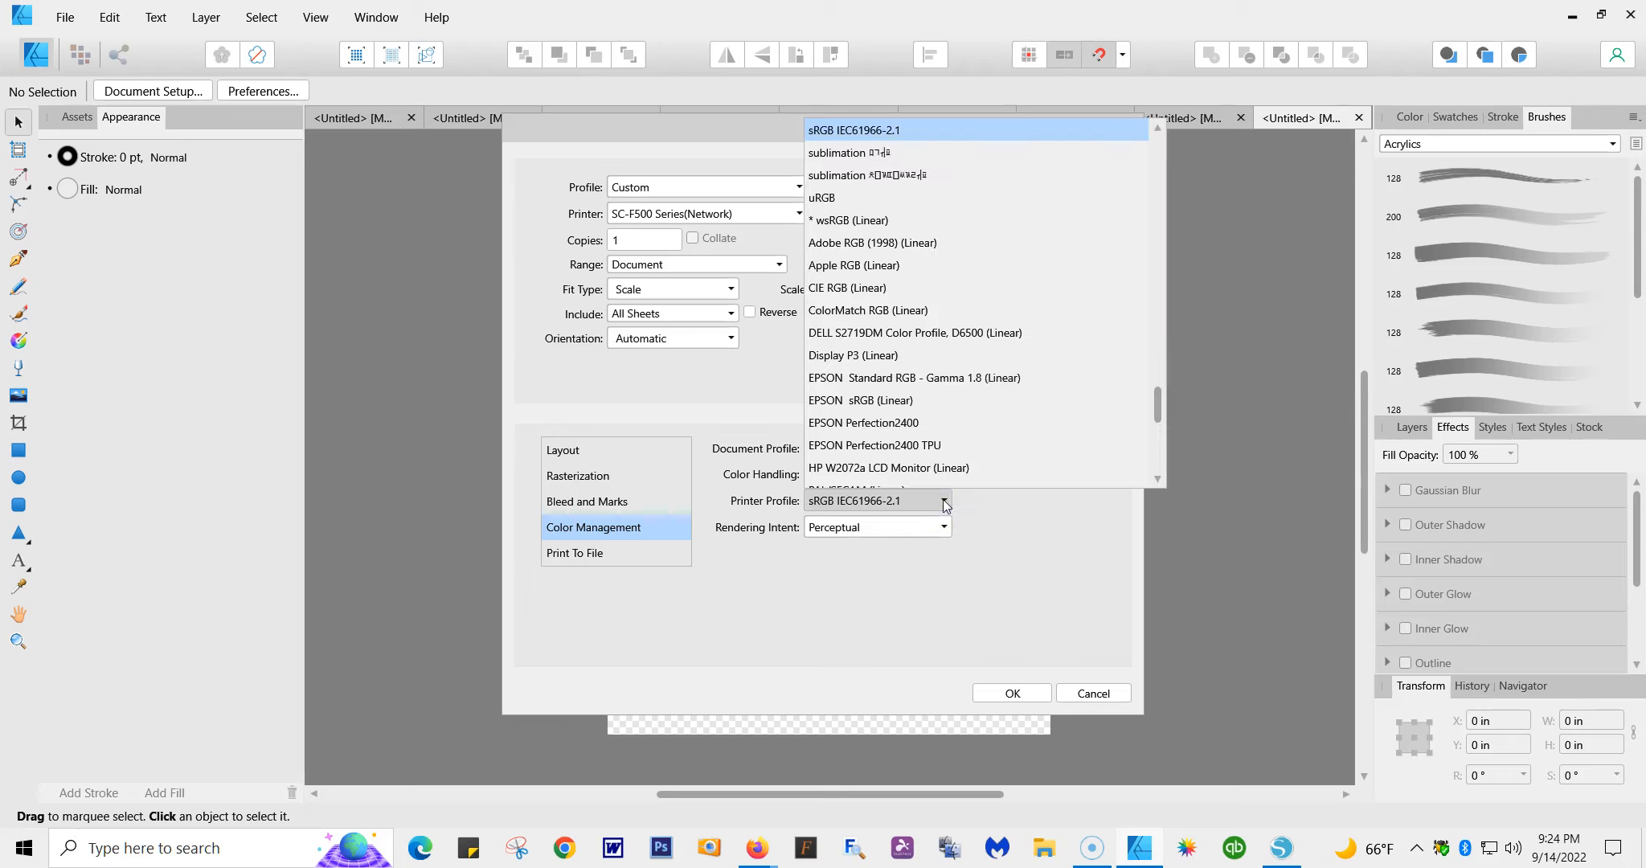
pyautogui.click(1160, 477)
pyautogui.click(1160, 477)
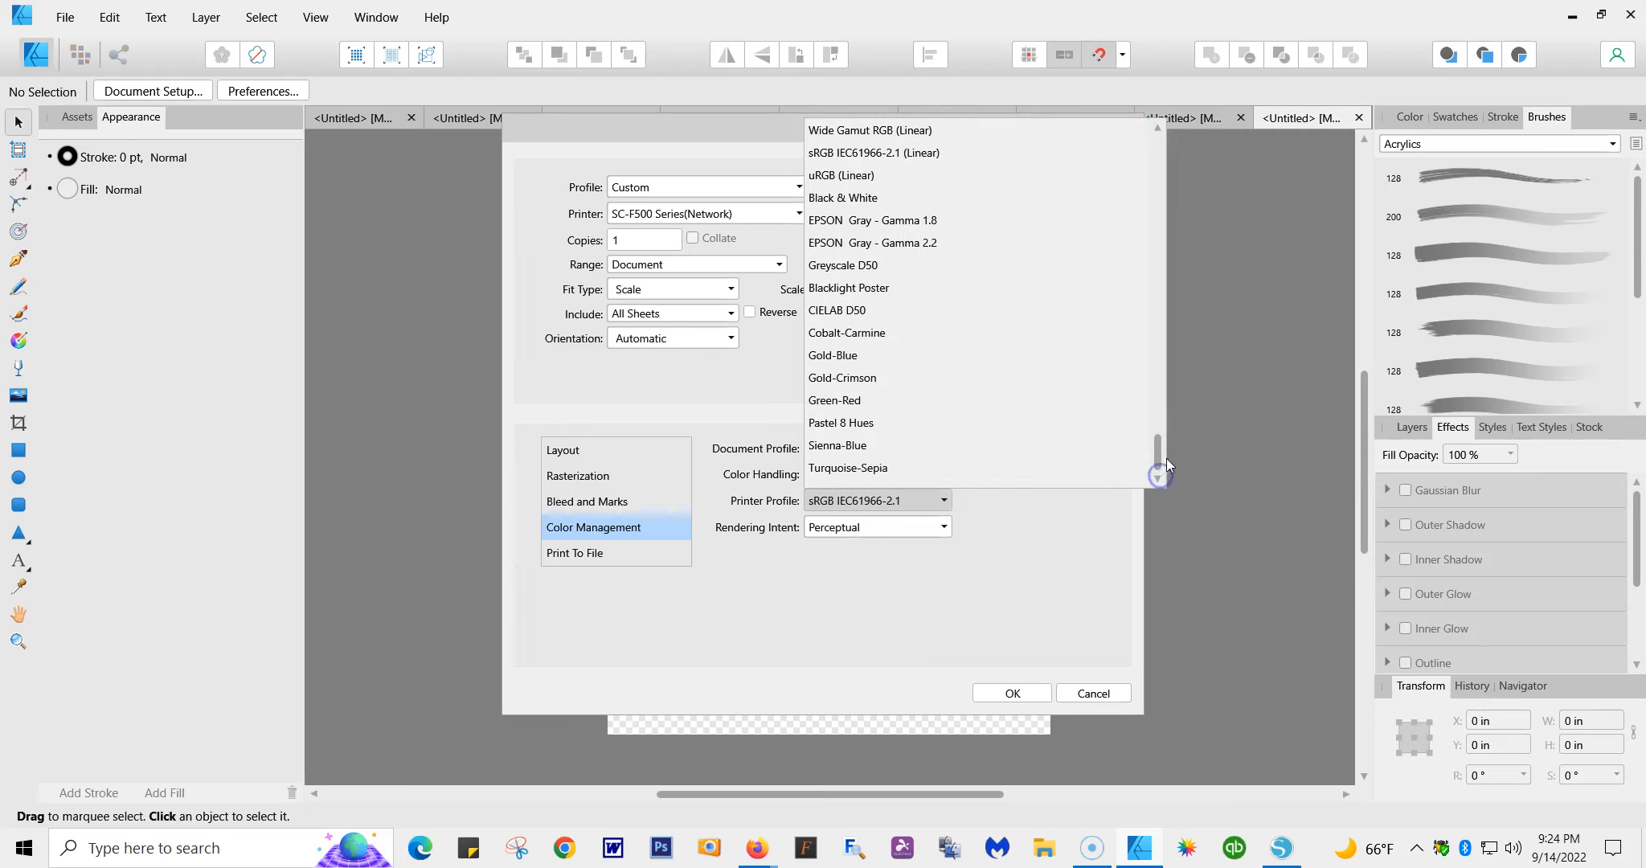
pyautogui.moveTo(1165, 458); pyautogui.dragTo(1180, 366)
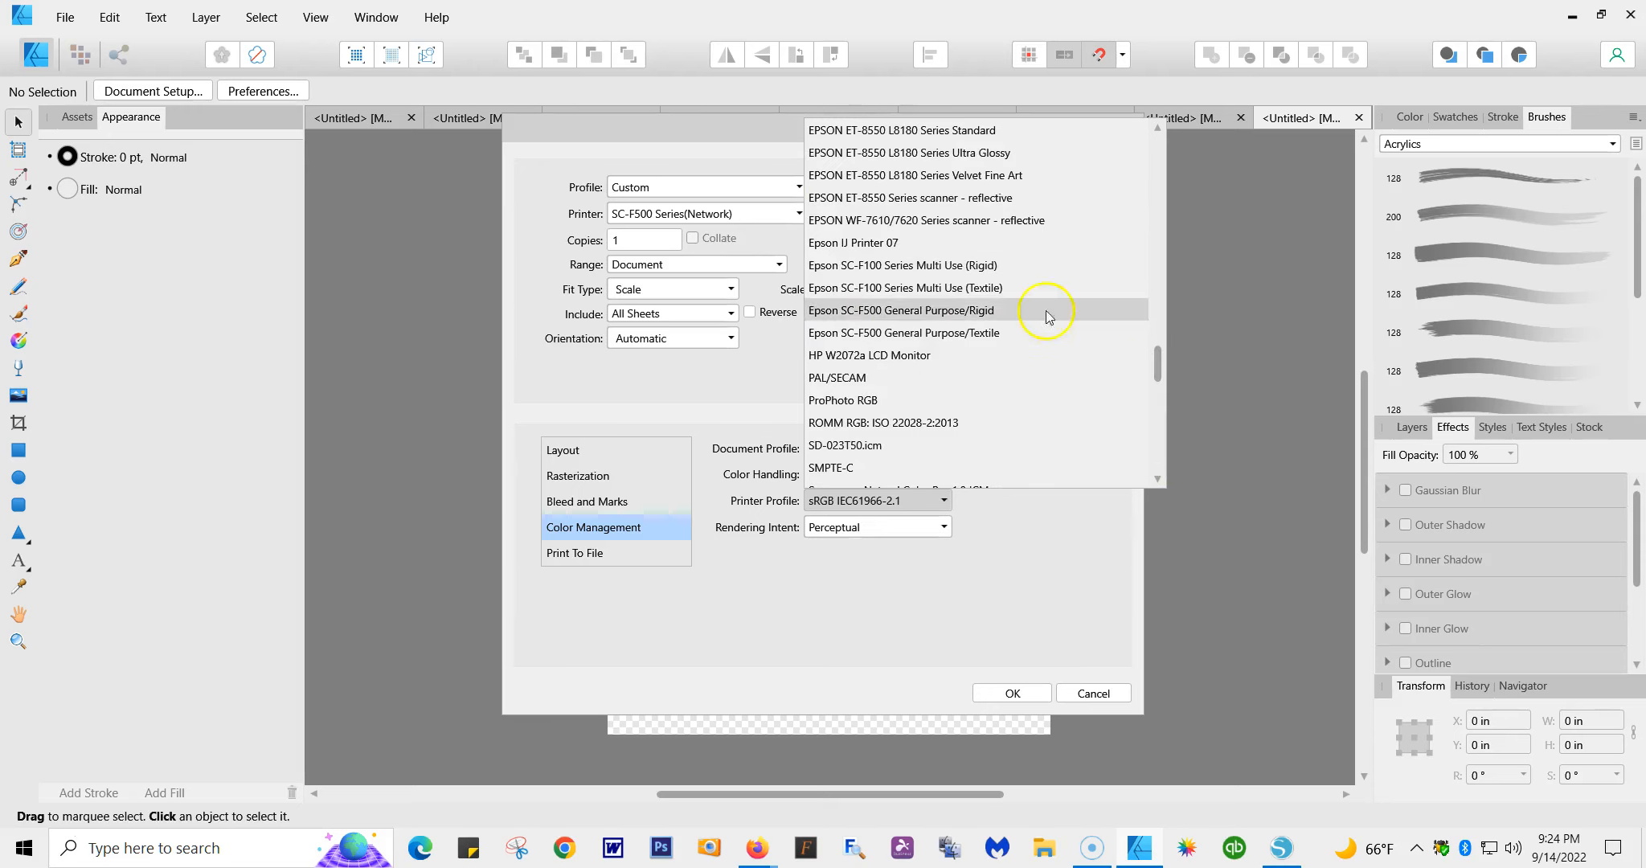
pyautogui.click(892, 315)
pyautogui.click(902, 335)
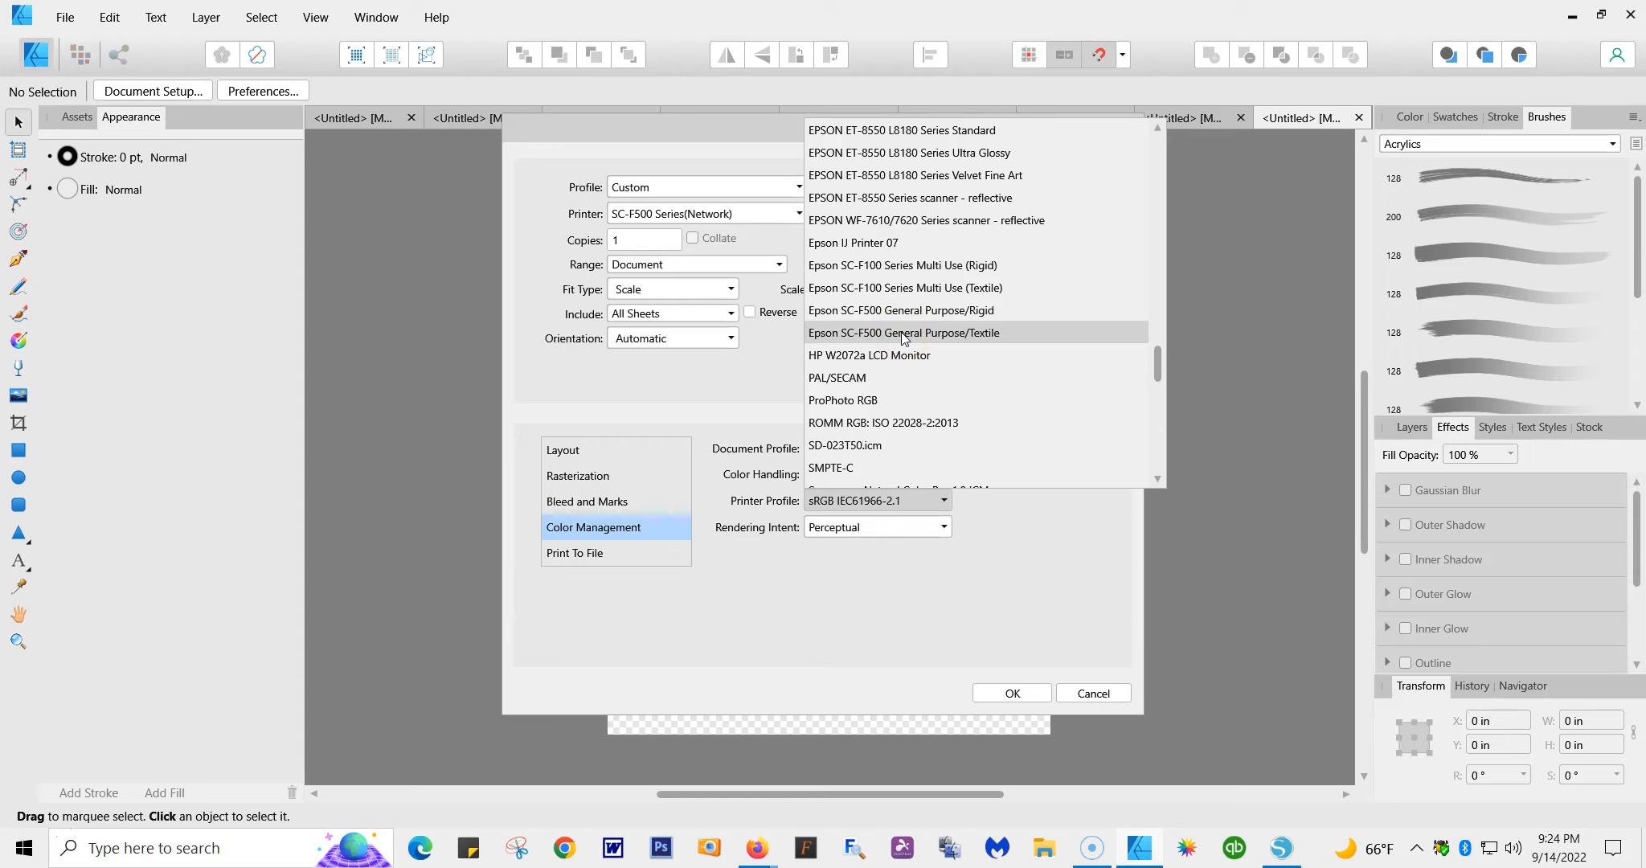
pyautogui.click(904, 334)
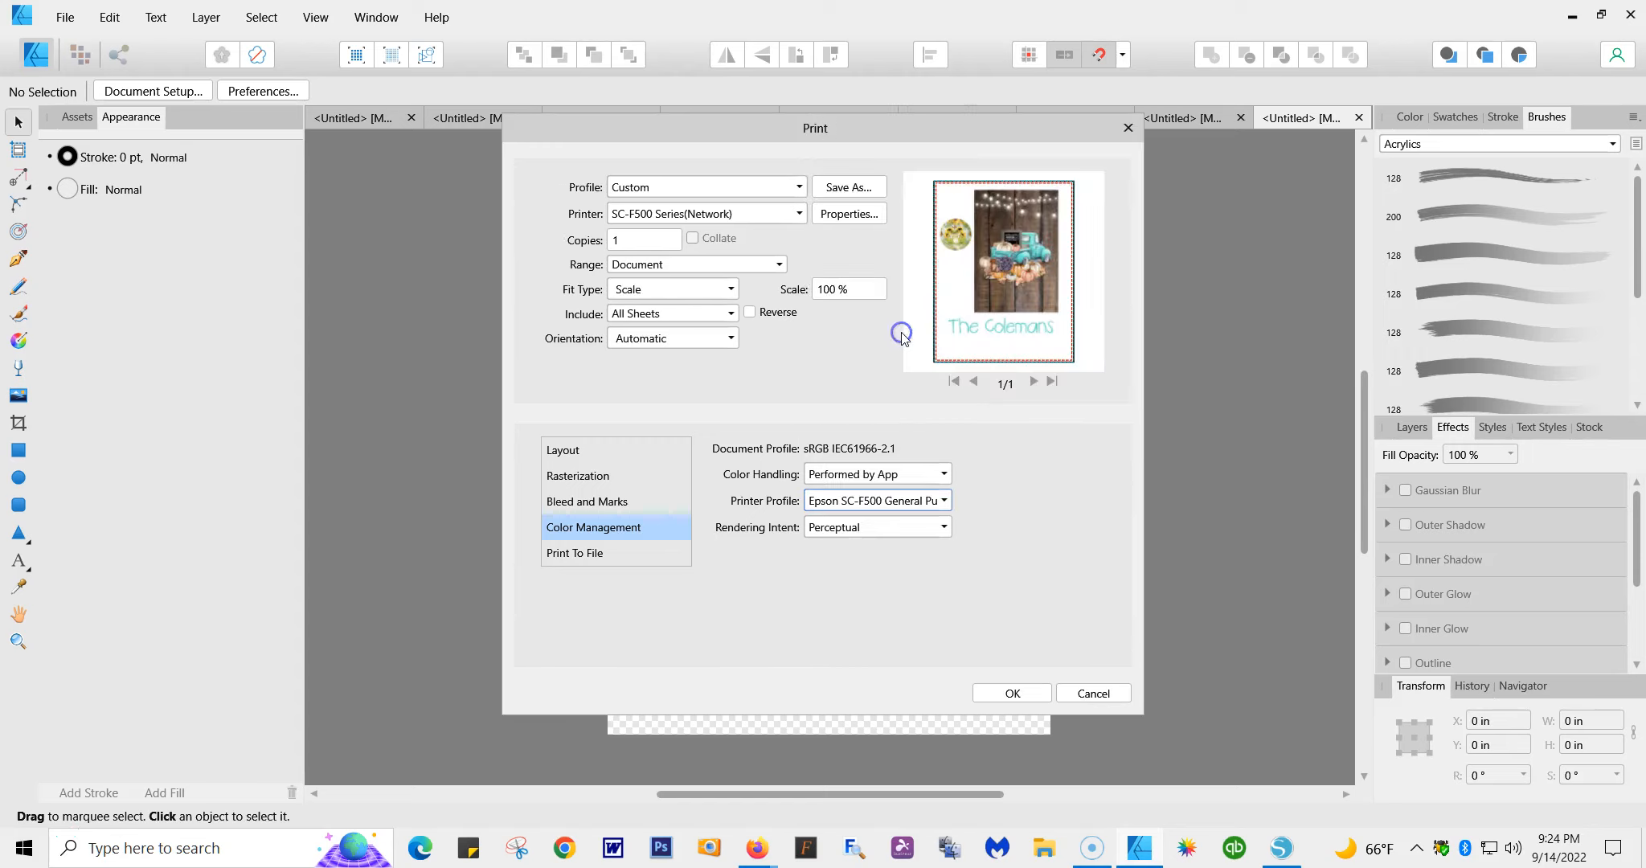
# - Set the print job's rendering intent to Relative Colorimetric
pyautogui.click(944, 528)
pyautogui.click(868, 529)
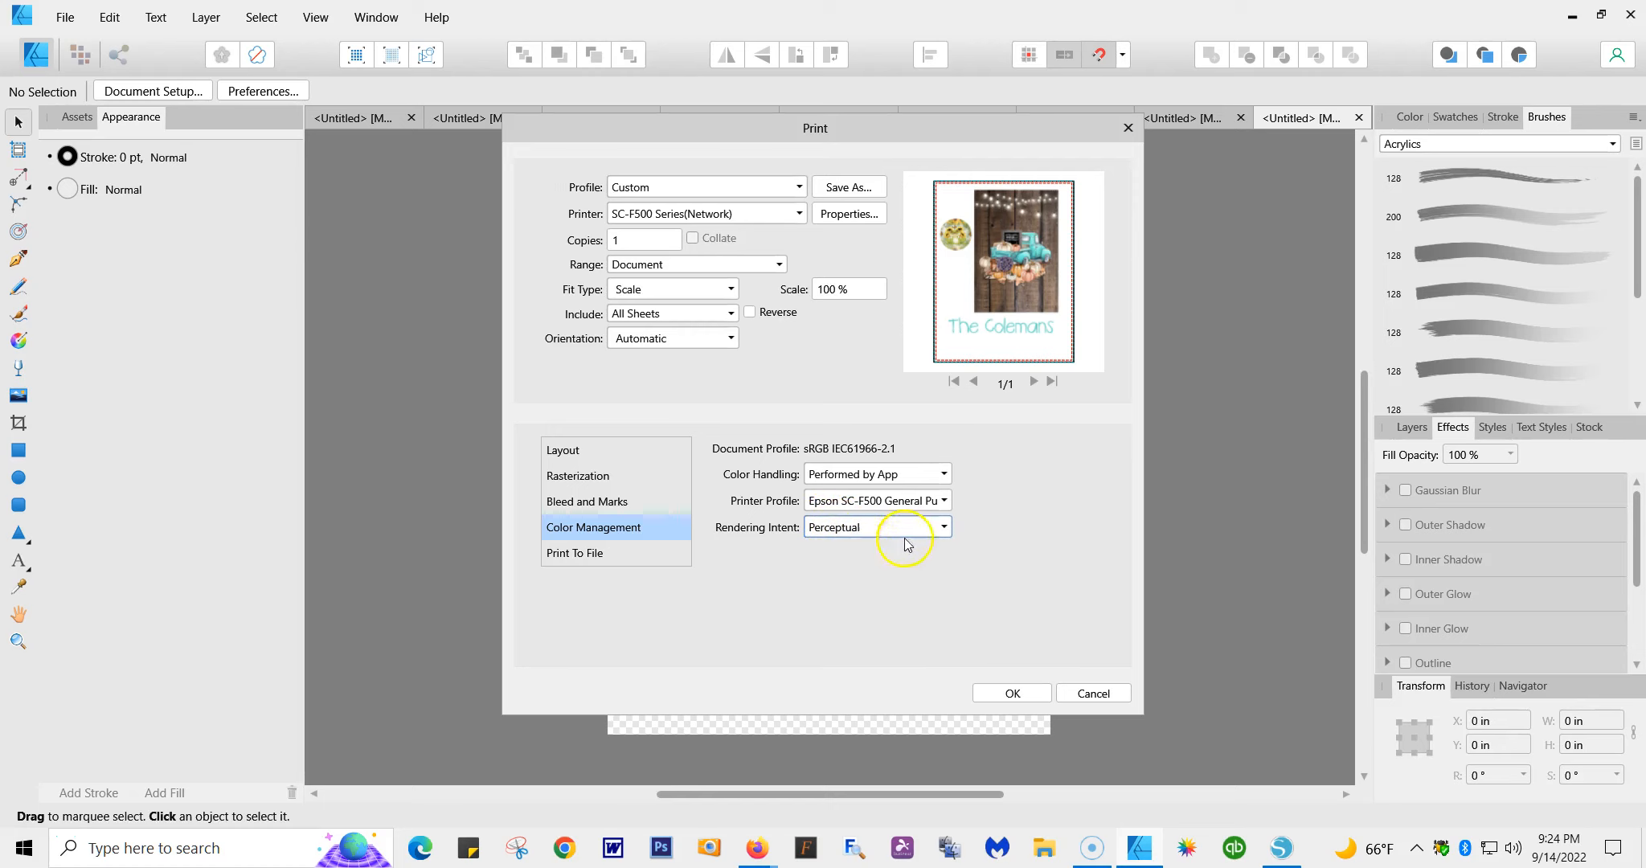
pyautogui.click(945, 527)
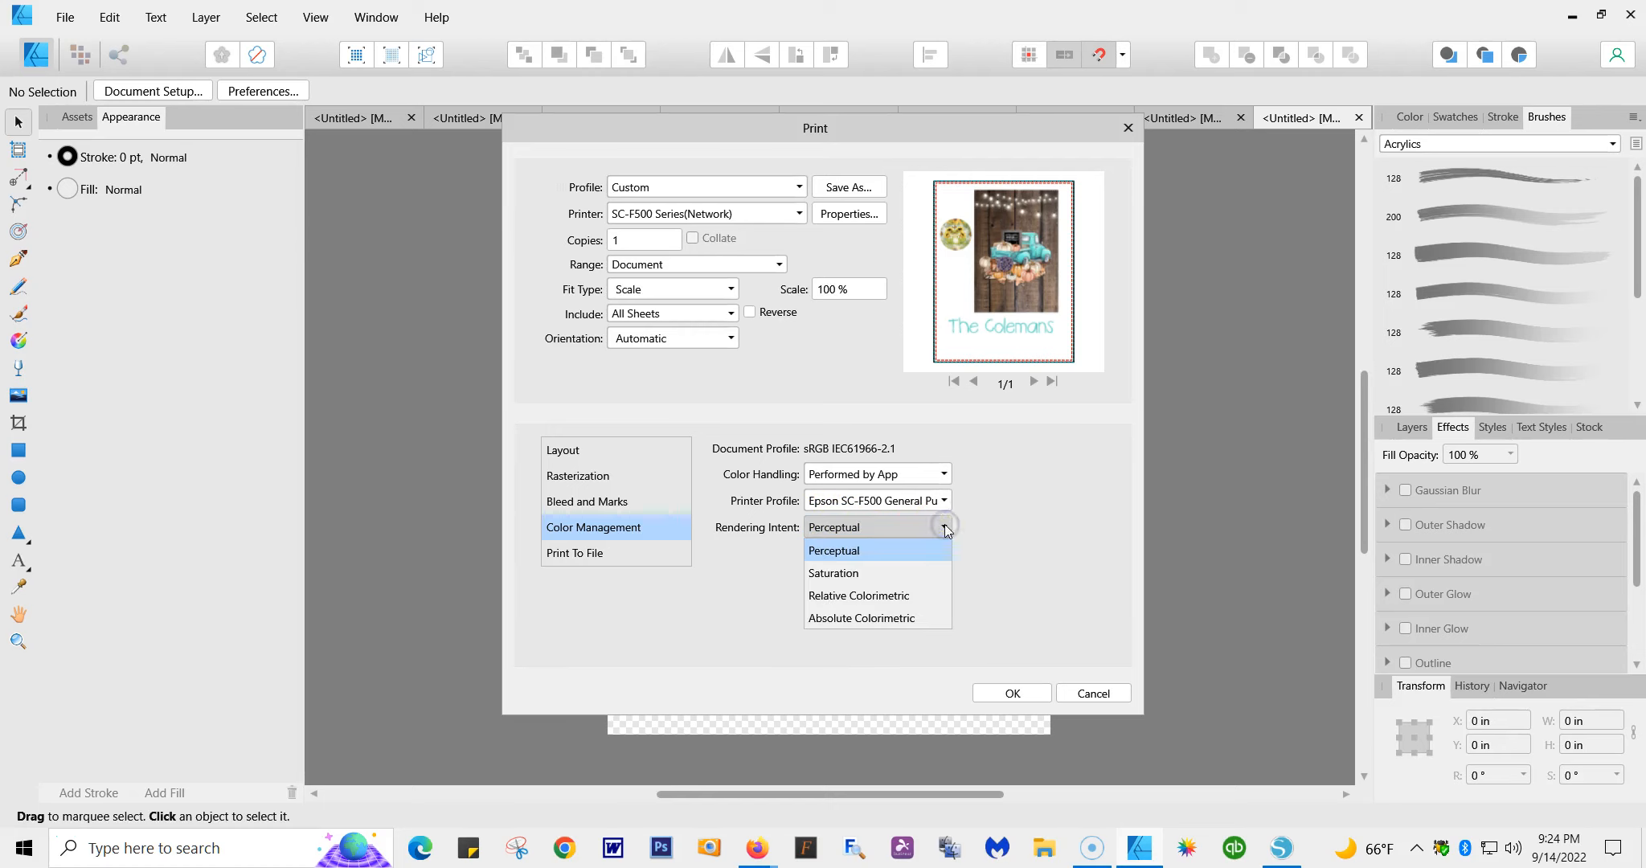
pyautogui.click(876, 596)
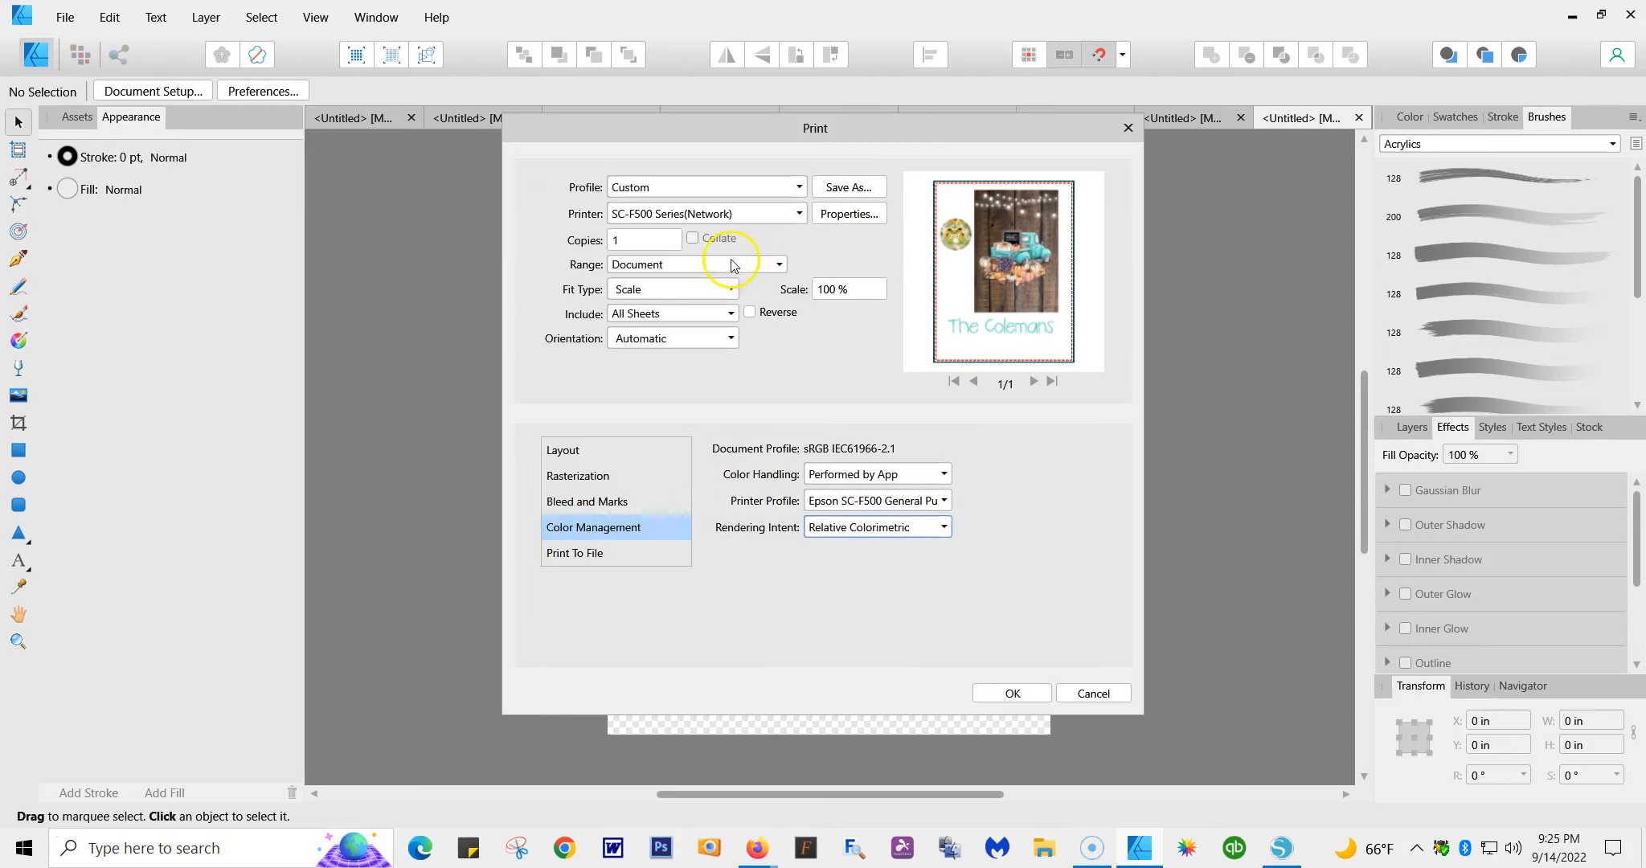
# - Compare the selected printer profile with the media type in the printer's properties, and close the print settings without printing
pyautogui.click(945, 502)
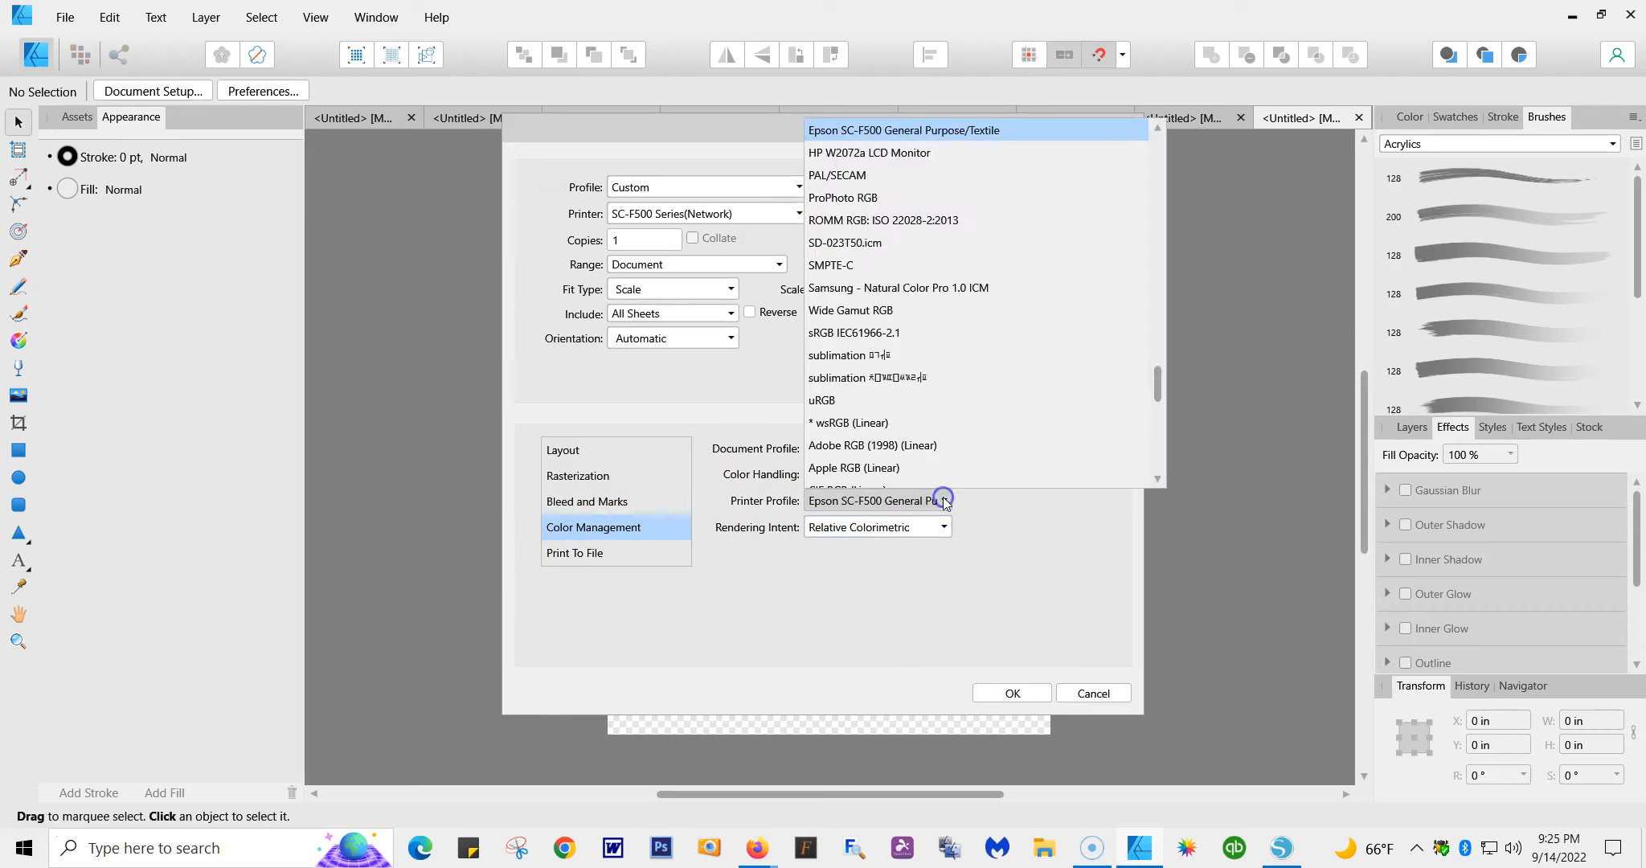
pyautogui.click(944, 501)
pyautogui.click(841, 217)
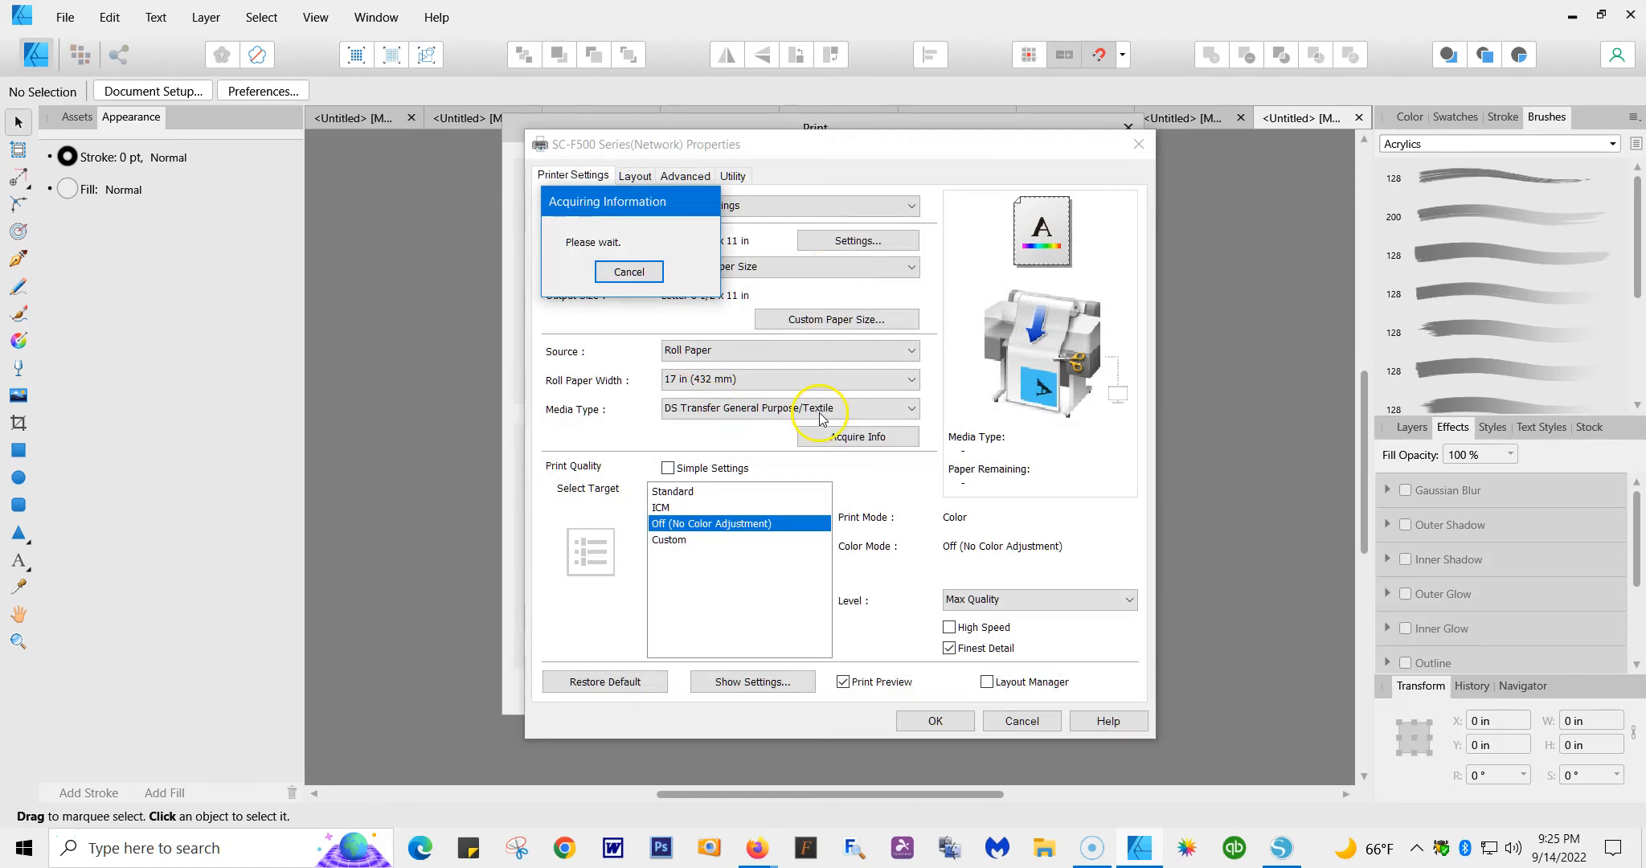
pyautogui.click(909, 408)
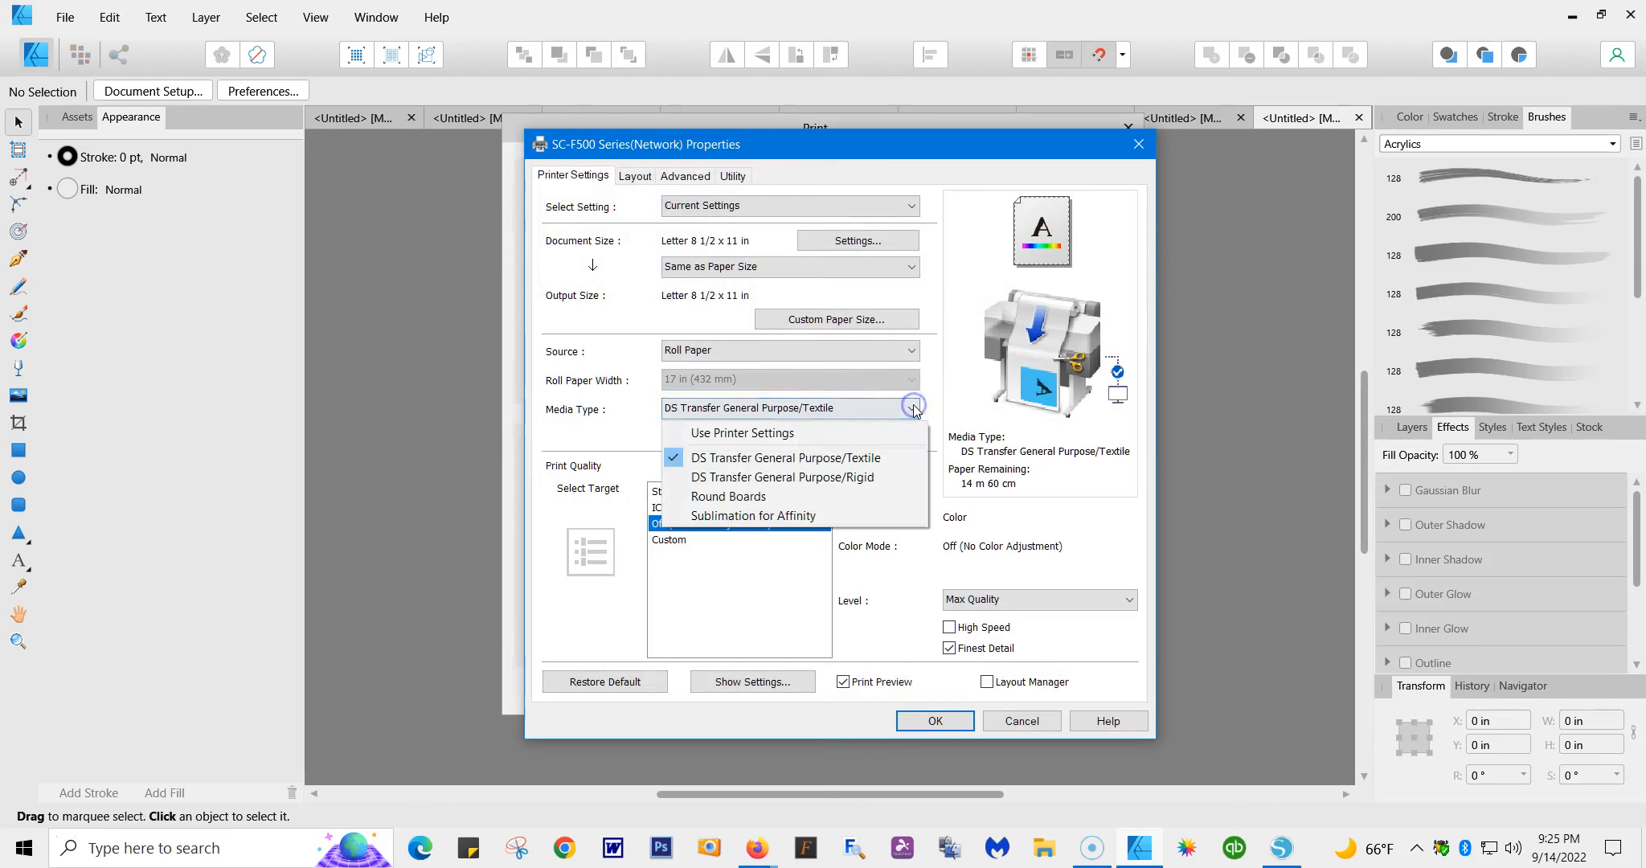
pyautogui.click(914, 410)
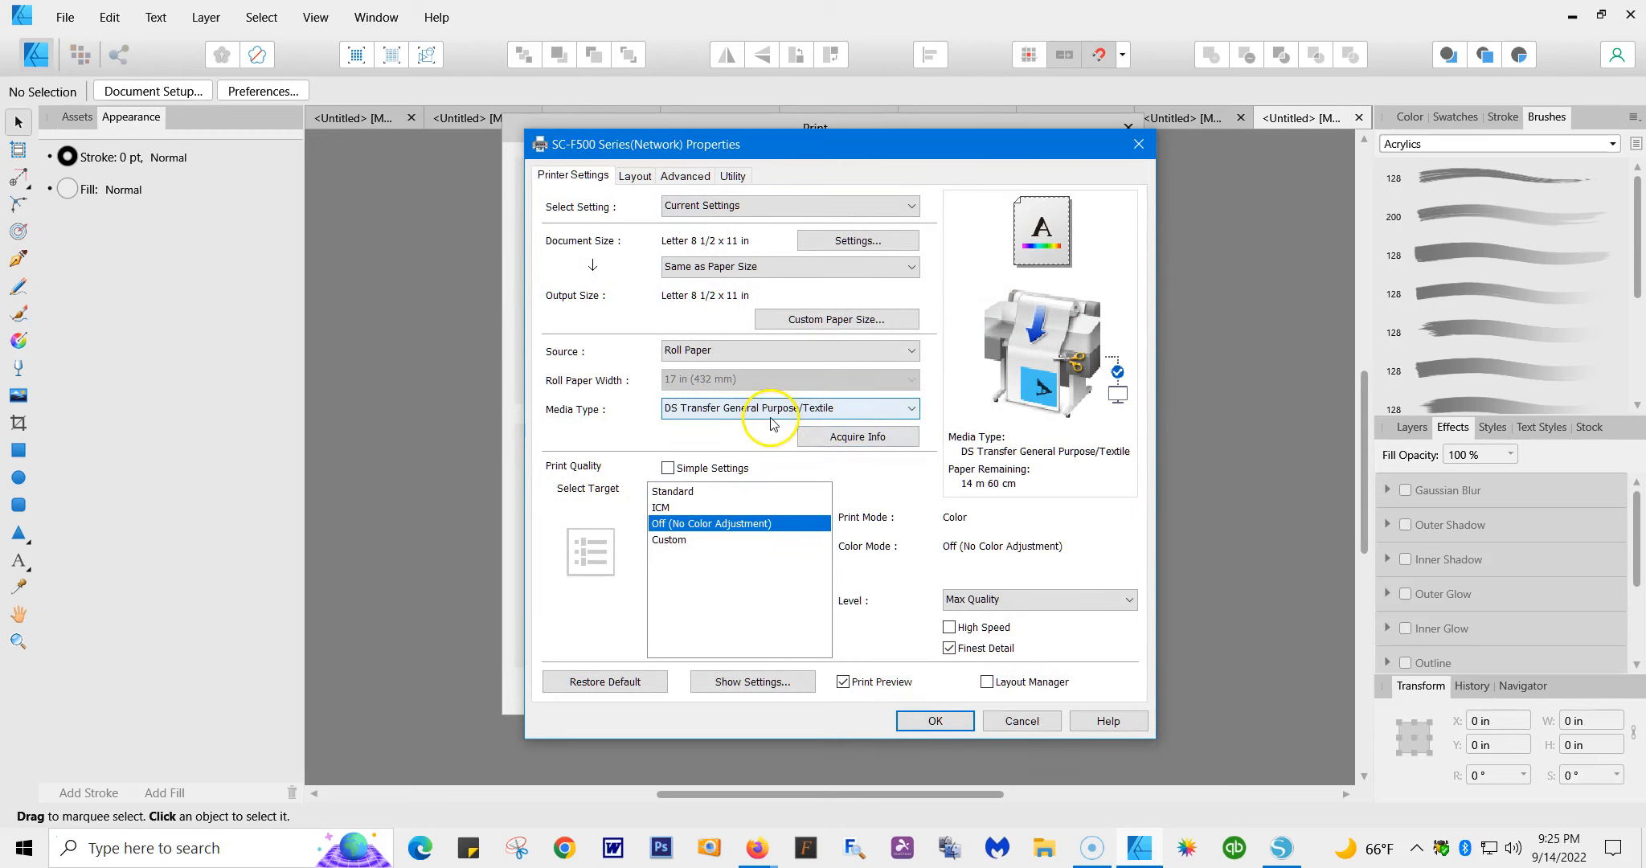
pyautogui.click(937, 721)
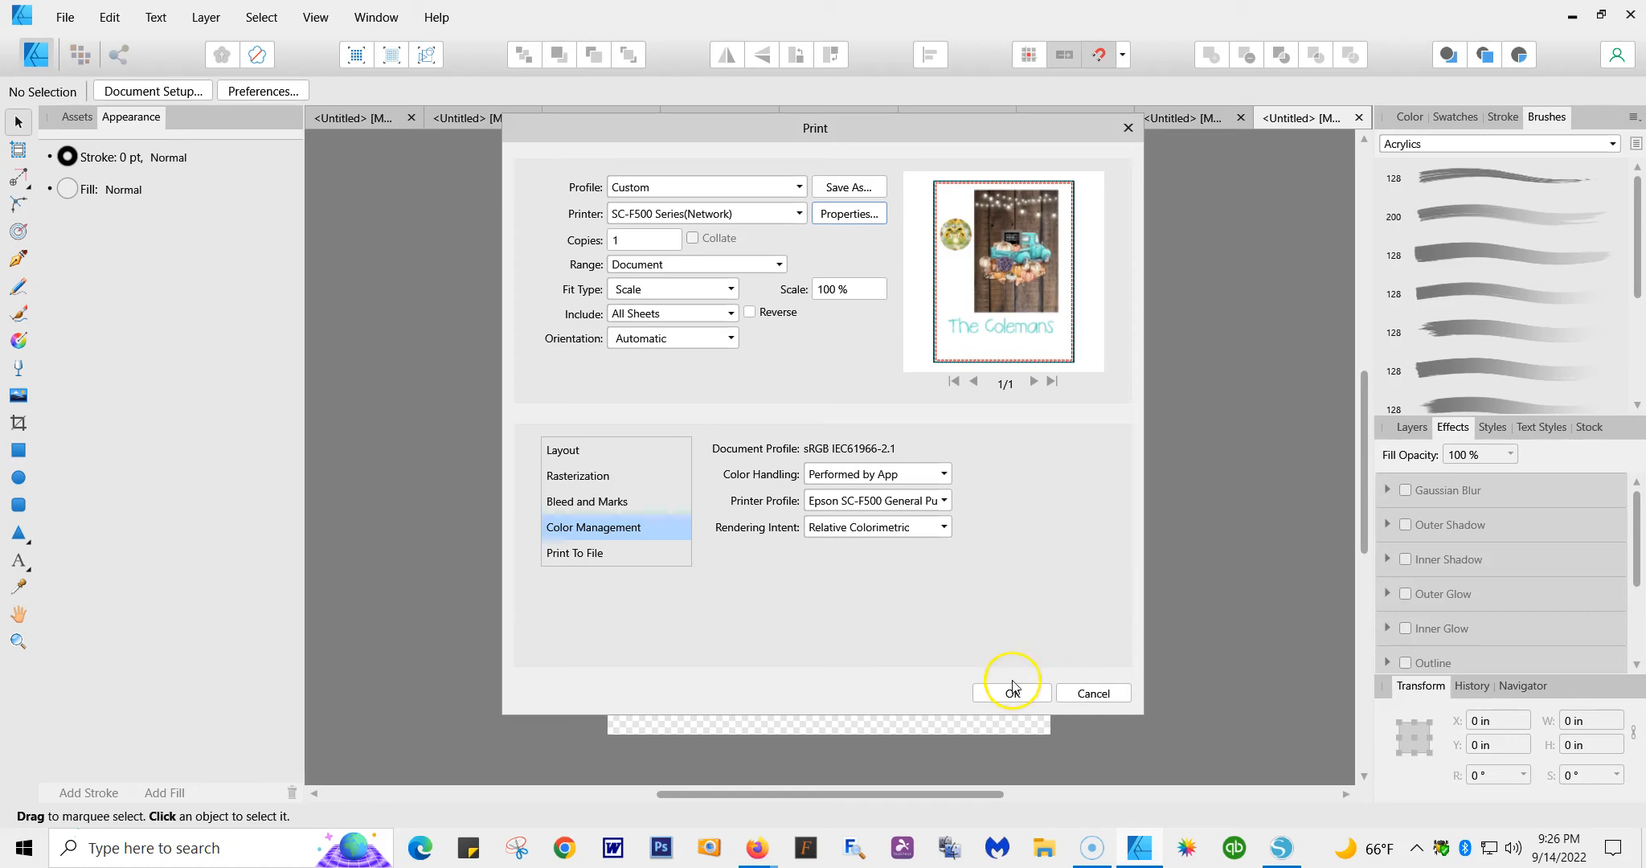
pyautogui.click(1094, 694)
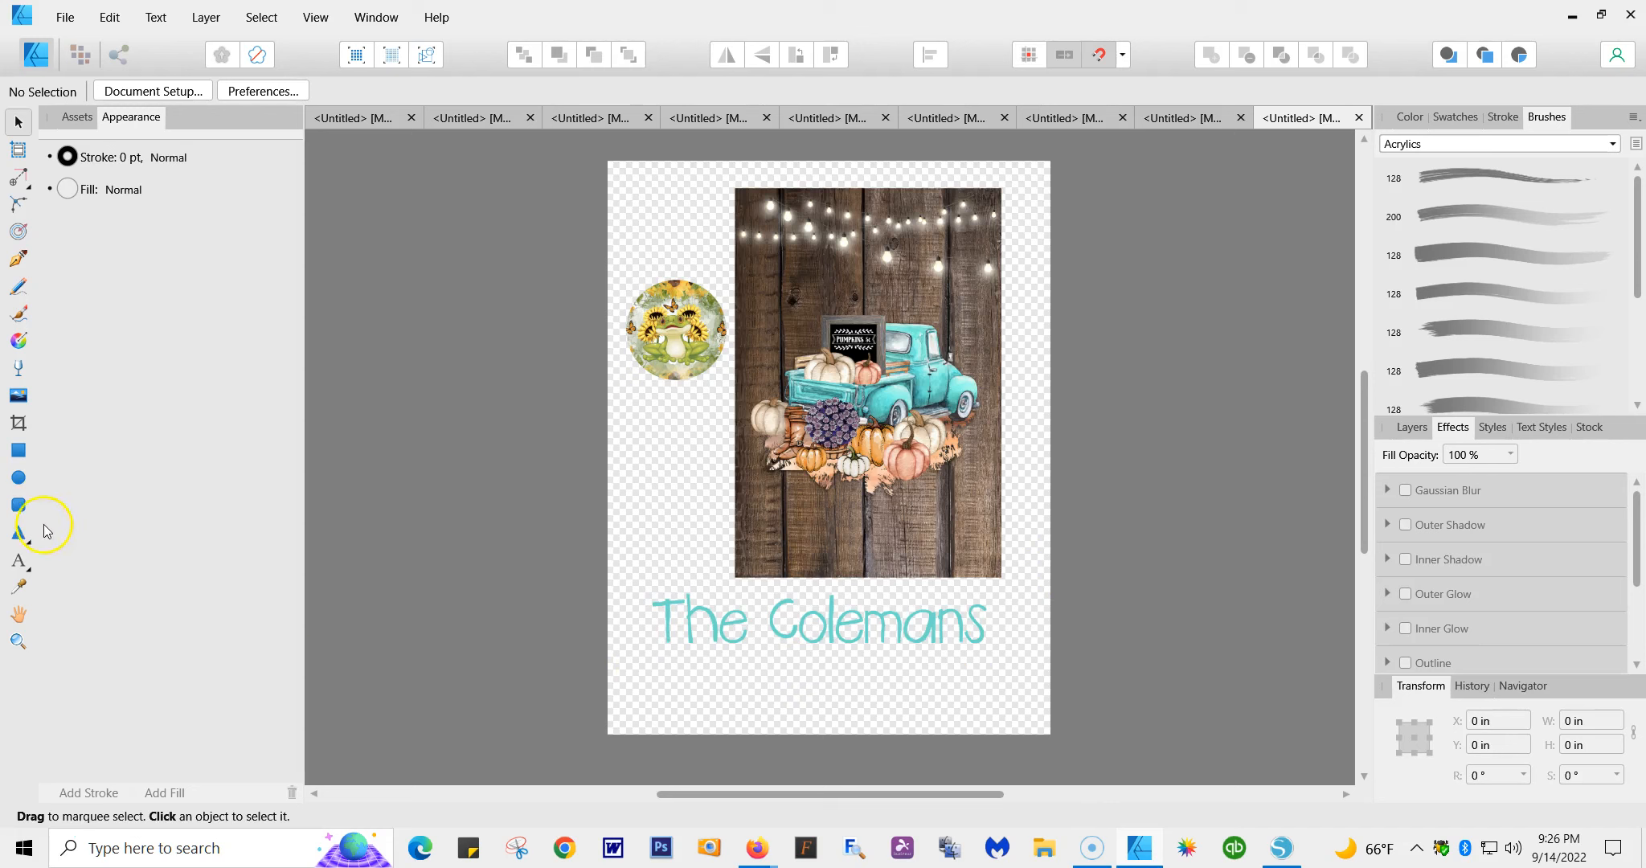
# - Add the family name as black artistic text below the teal name and enlarge it to about 6.62 x 0.71 in
pyautogui.click(20, 564)
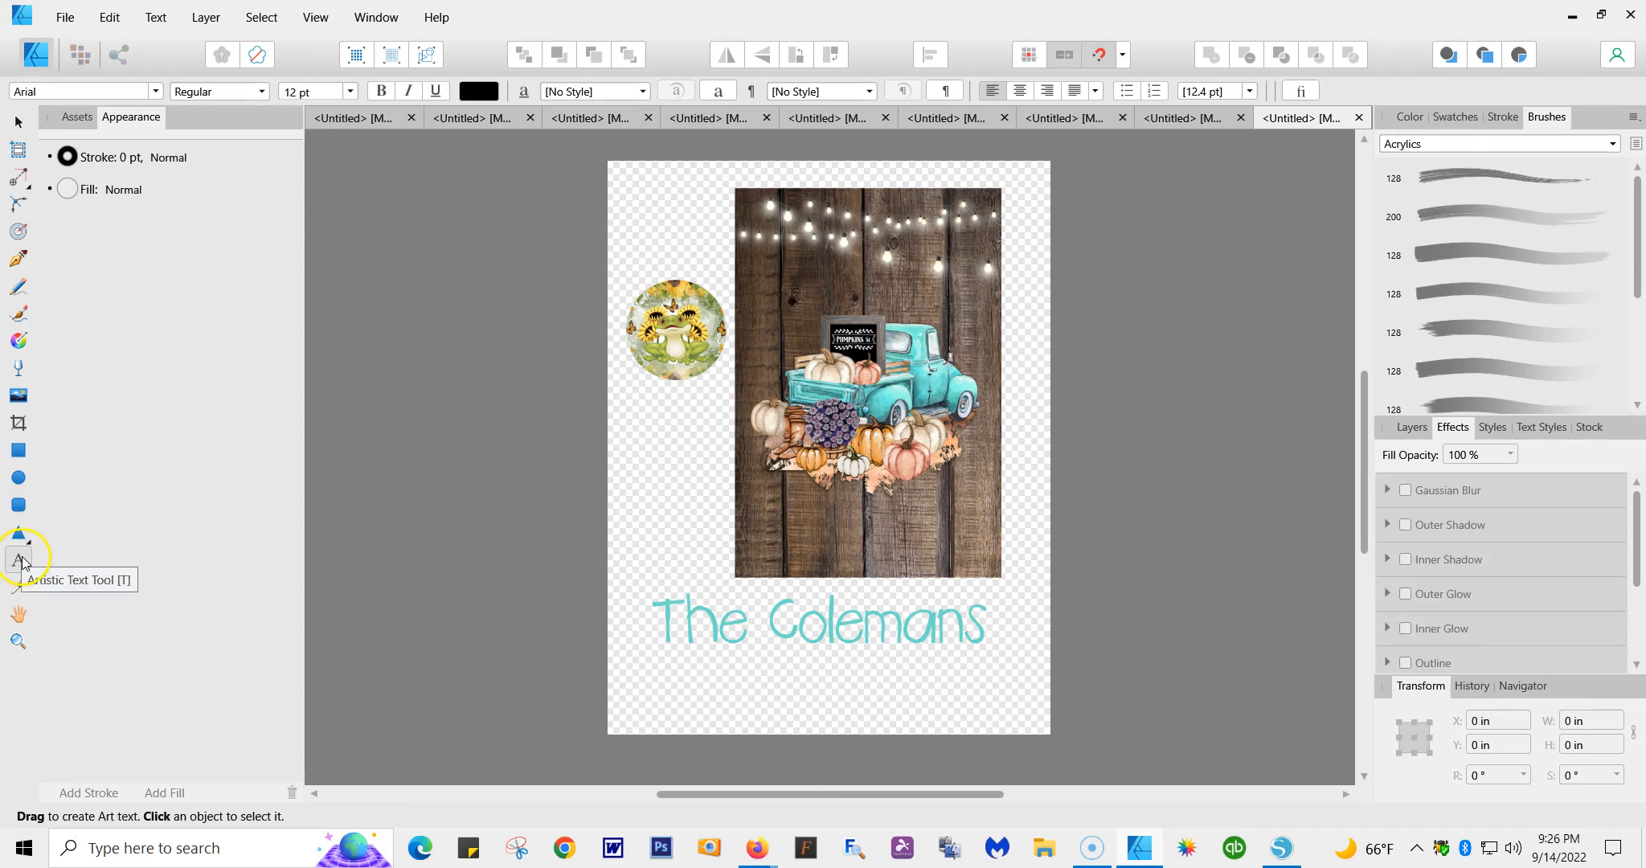
pyautogui.click(637, 672)
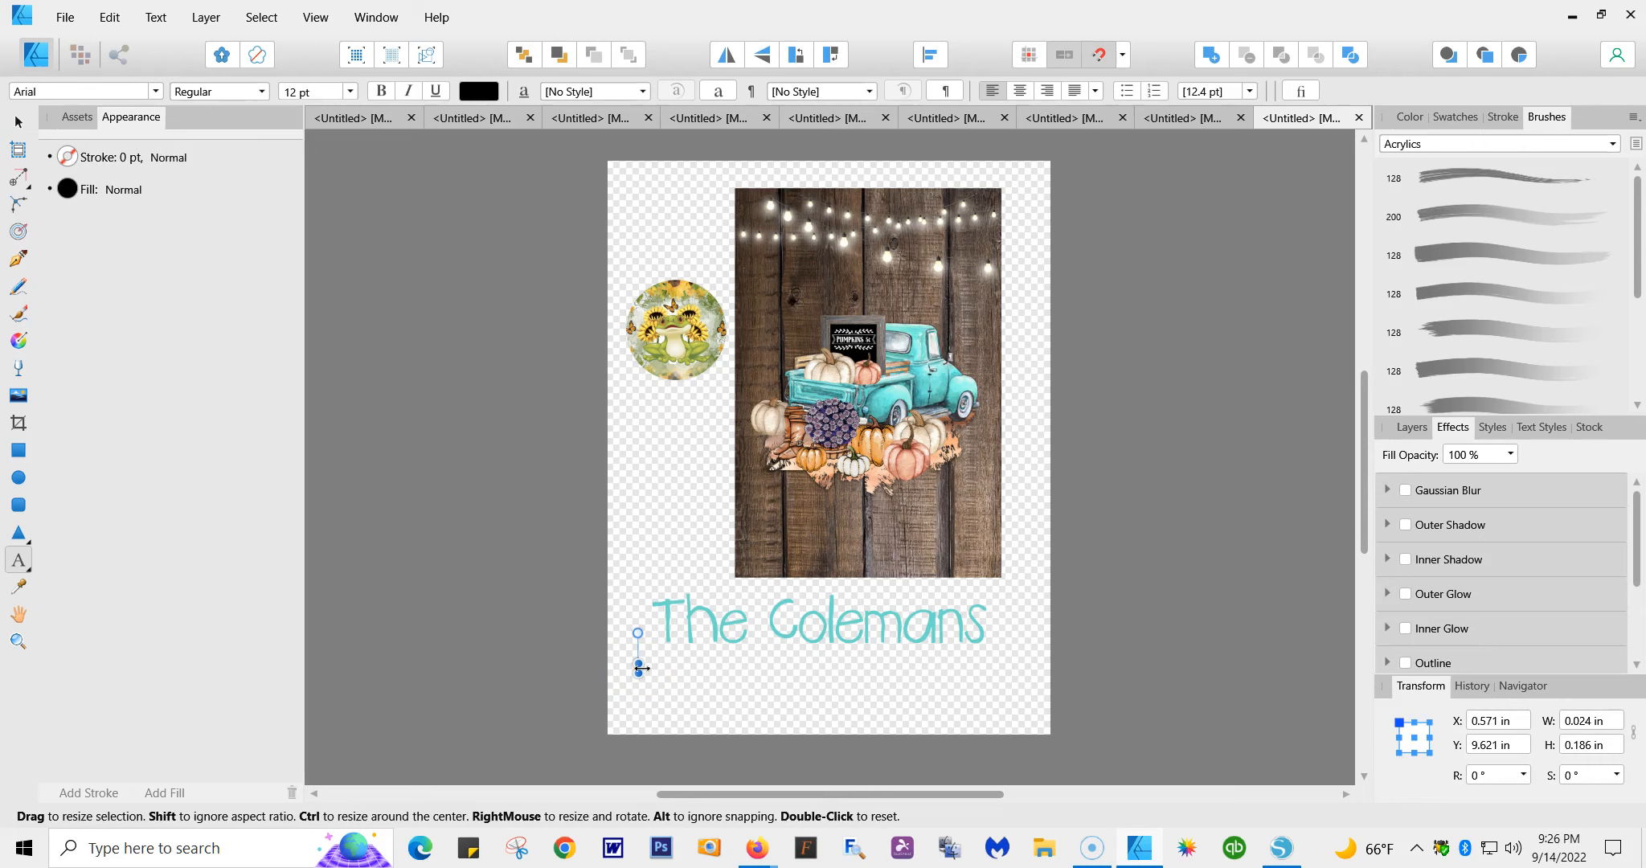
pyautogui.click(642, 668)
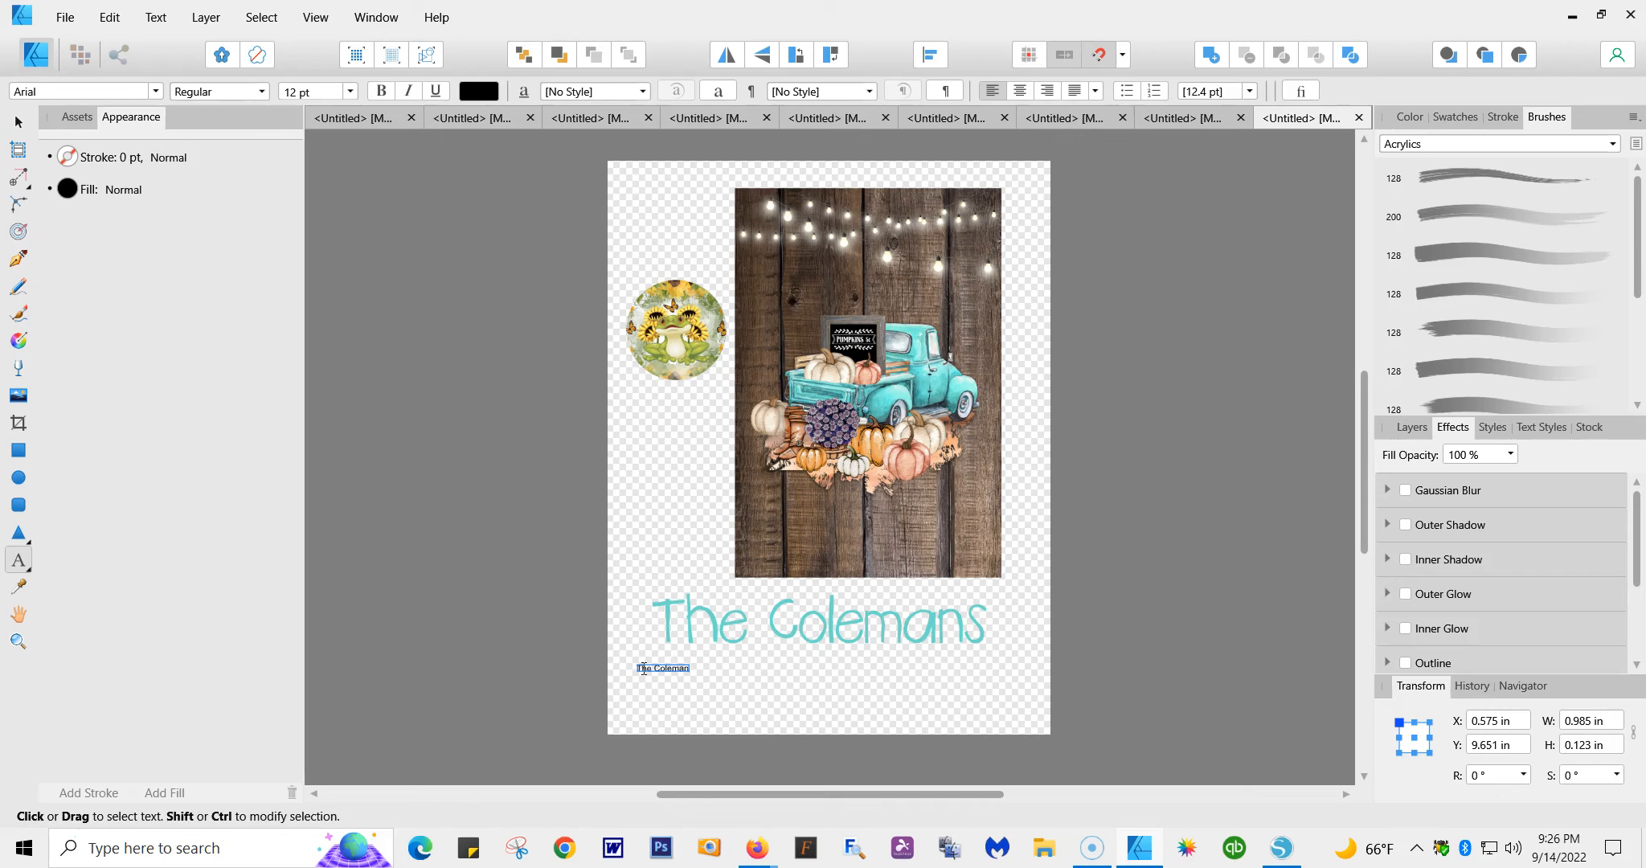
pyautogui.moveTo(664, 675); pyautogui.dragTo(985, 684)
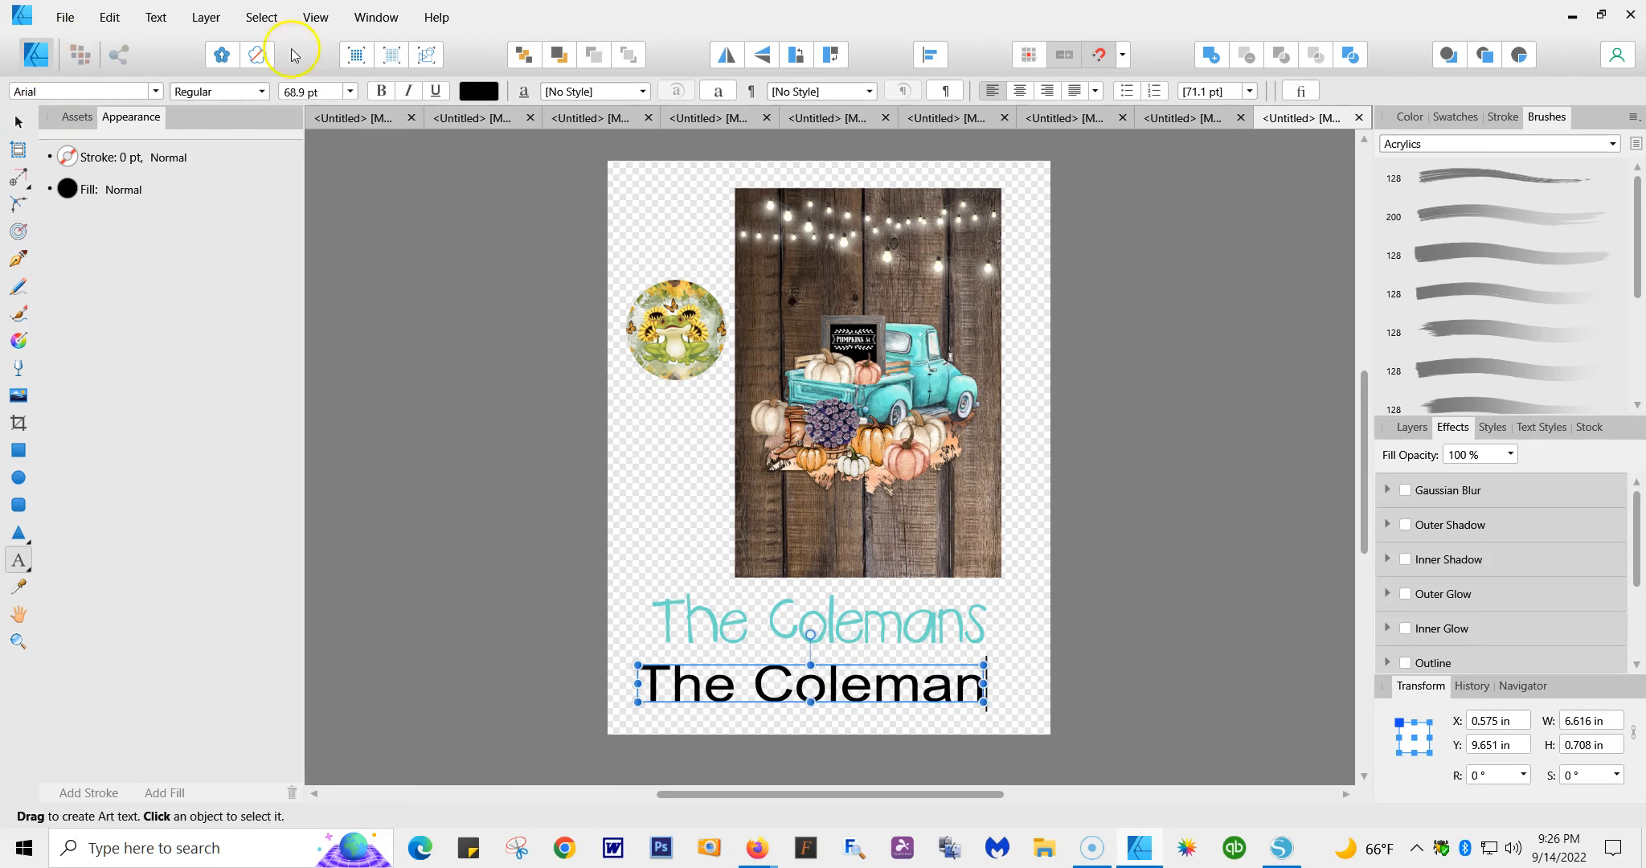
# - Change the font of the whole black family-name text to Argon
pyautogui.click(155, 91)
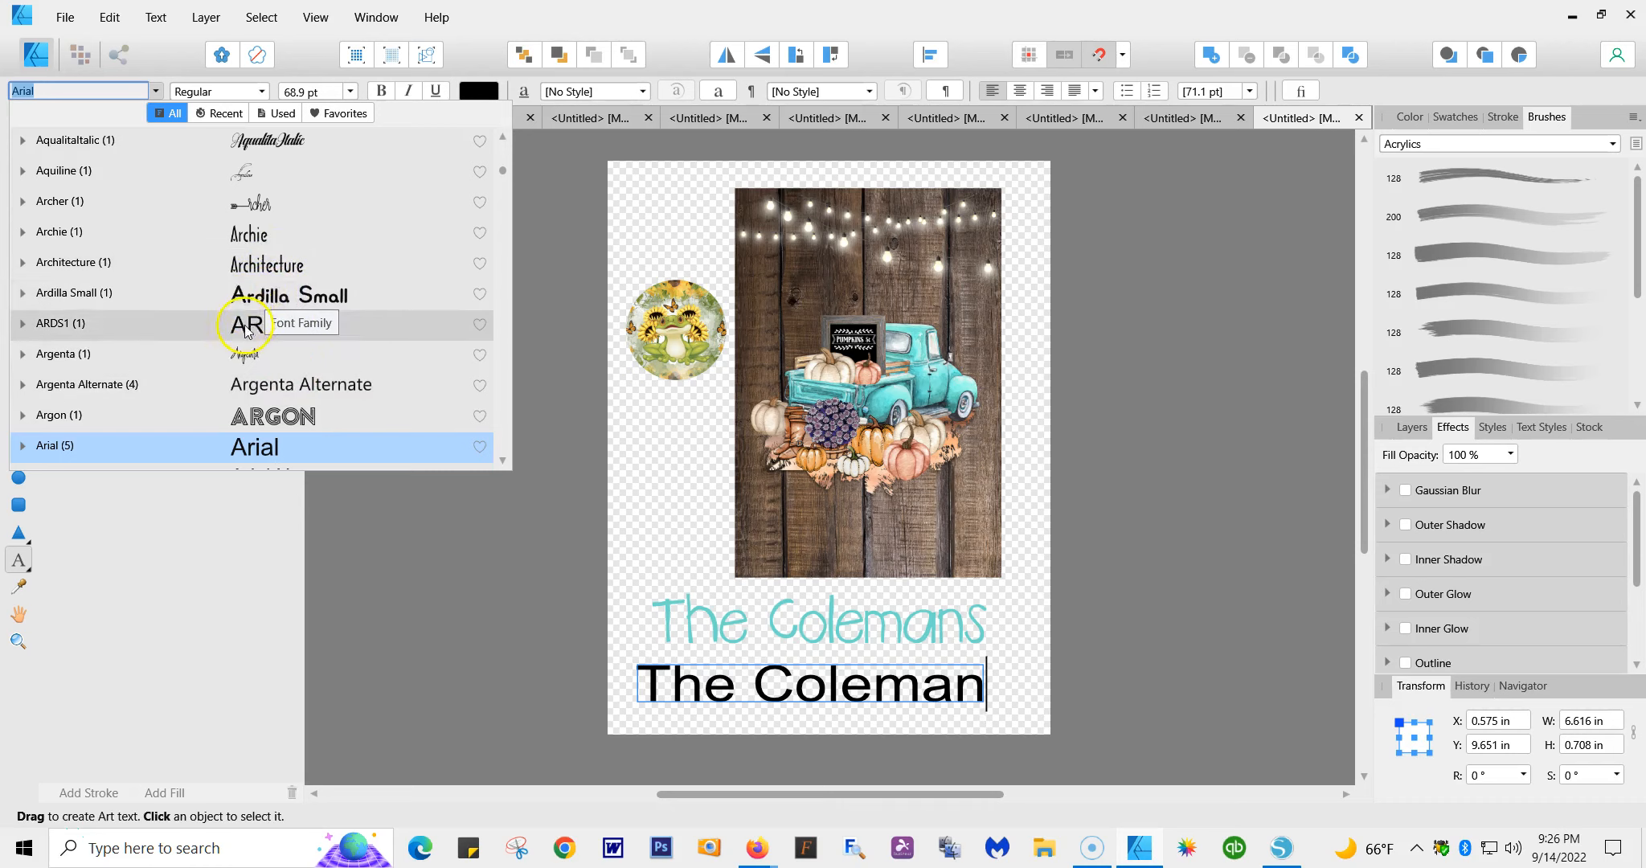
pyautogui.click(273, 295)
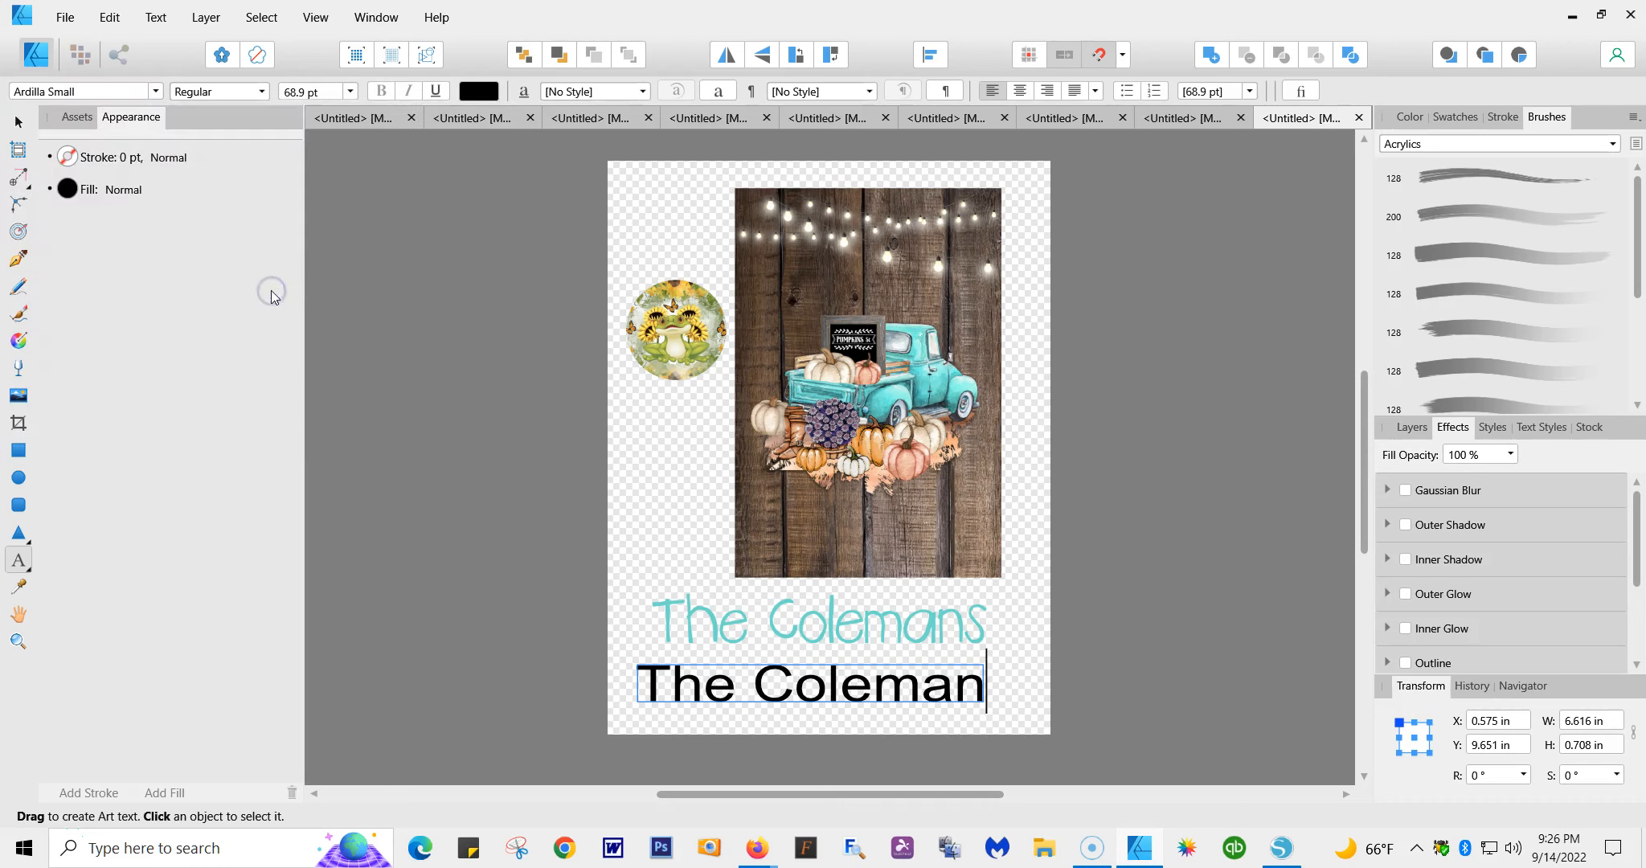
pyautogui.moveTo(639, 682); pyautogui.dragTo(1014, 673)
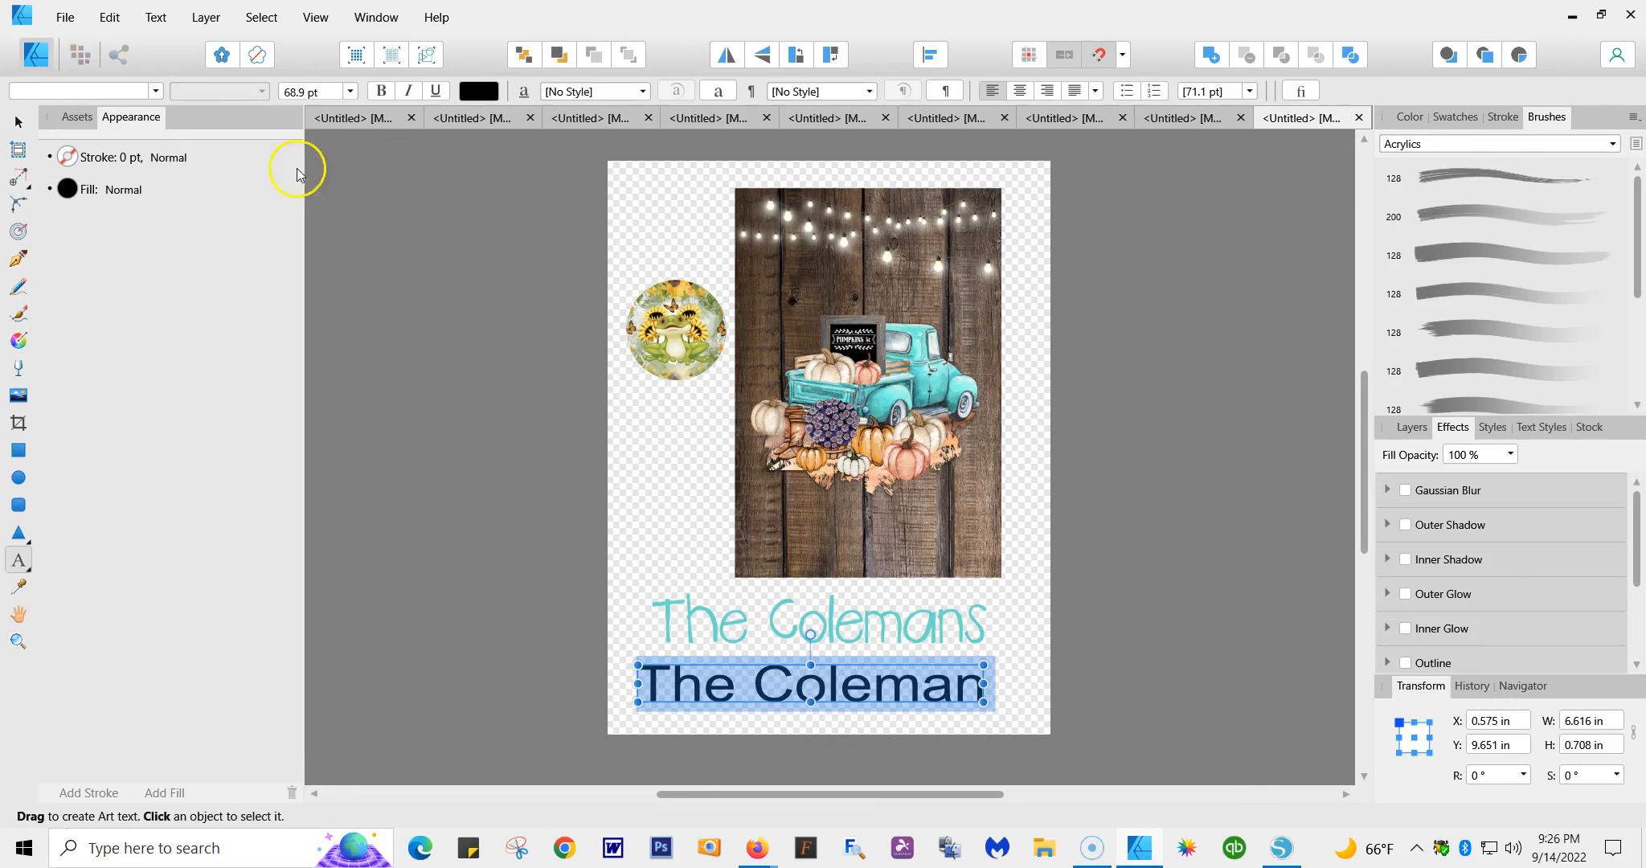
pyautogui.click(155, 95)
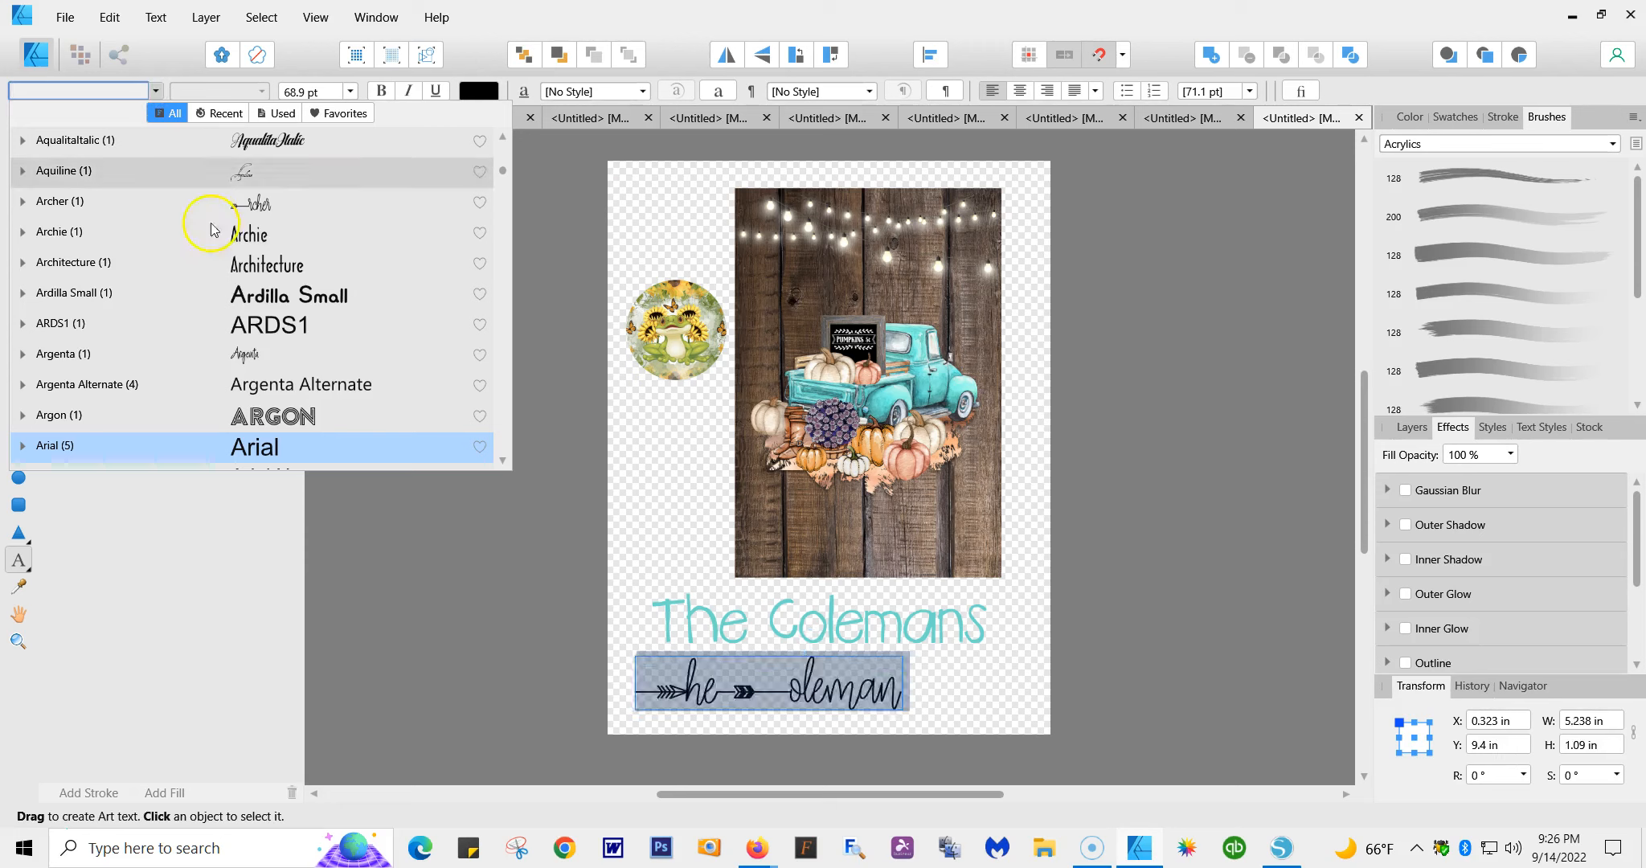
pyautogui.click(299, 416)
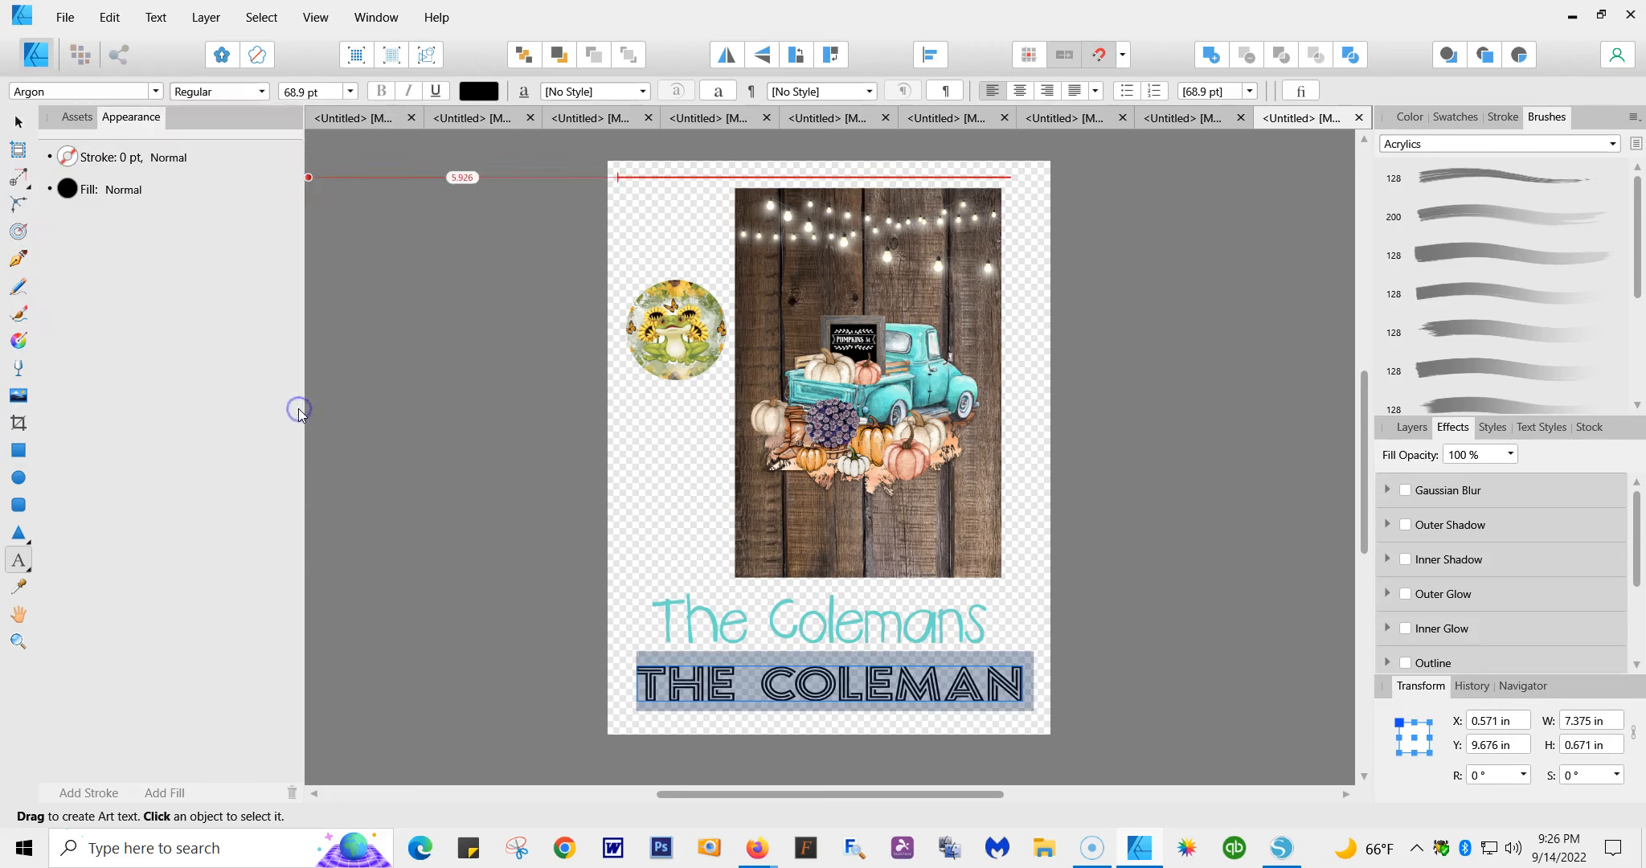
# - Resize the Argon name text to about 4.61 x 0.75 in, making it slightly taller and much narrower
pyautogui.moveTo(830, 666); pyautogui.dragTo(827, 657)
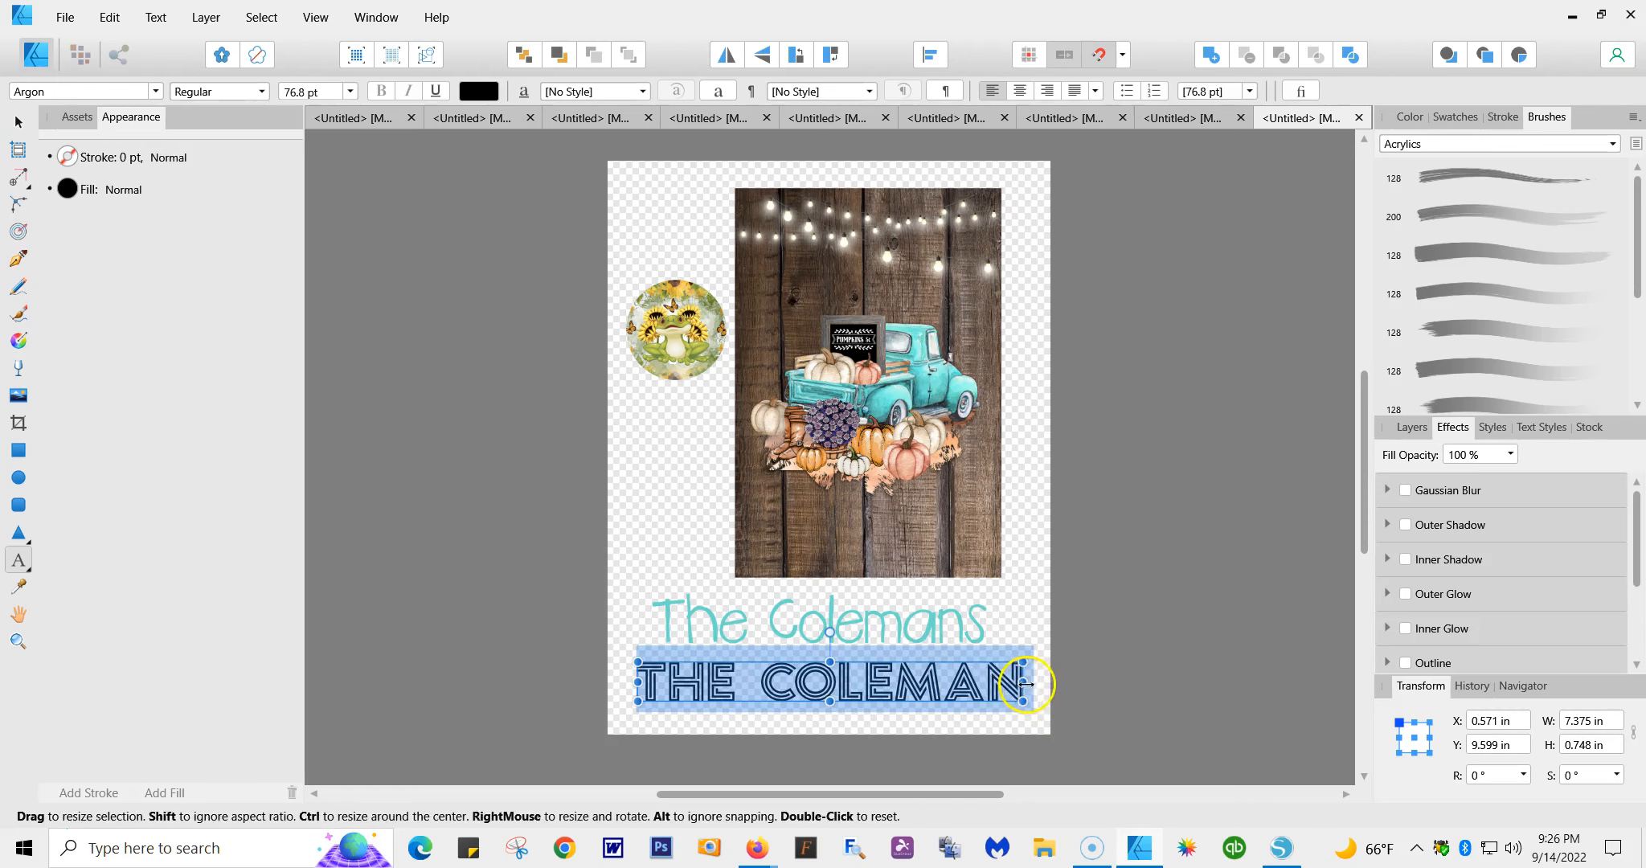
pyautogui.moveTo(1023, 682); pyautogui.dragTo(879, 685)
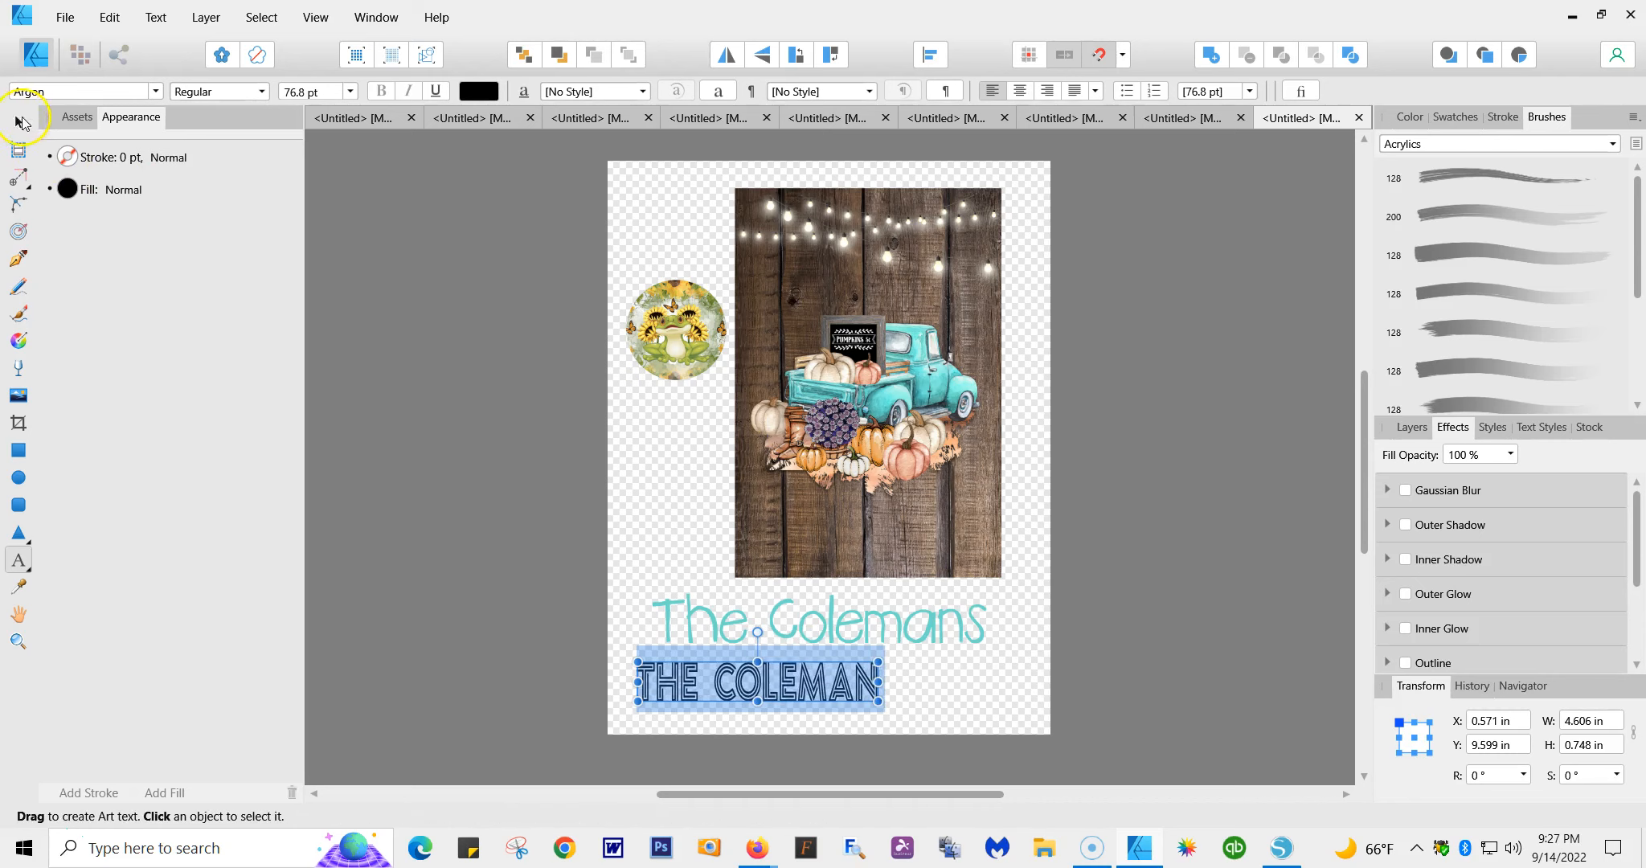
pyautogui.click(349, 91)
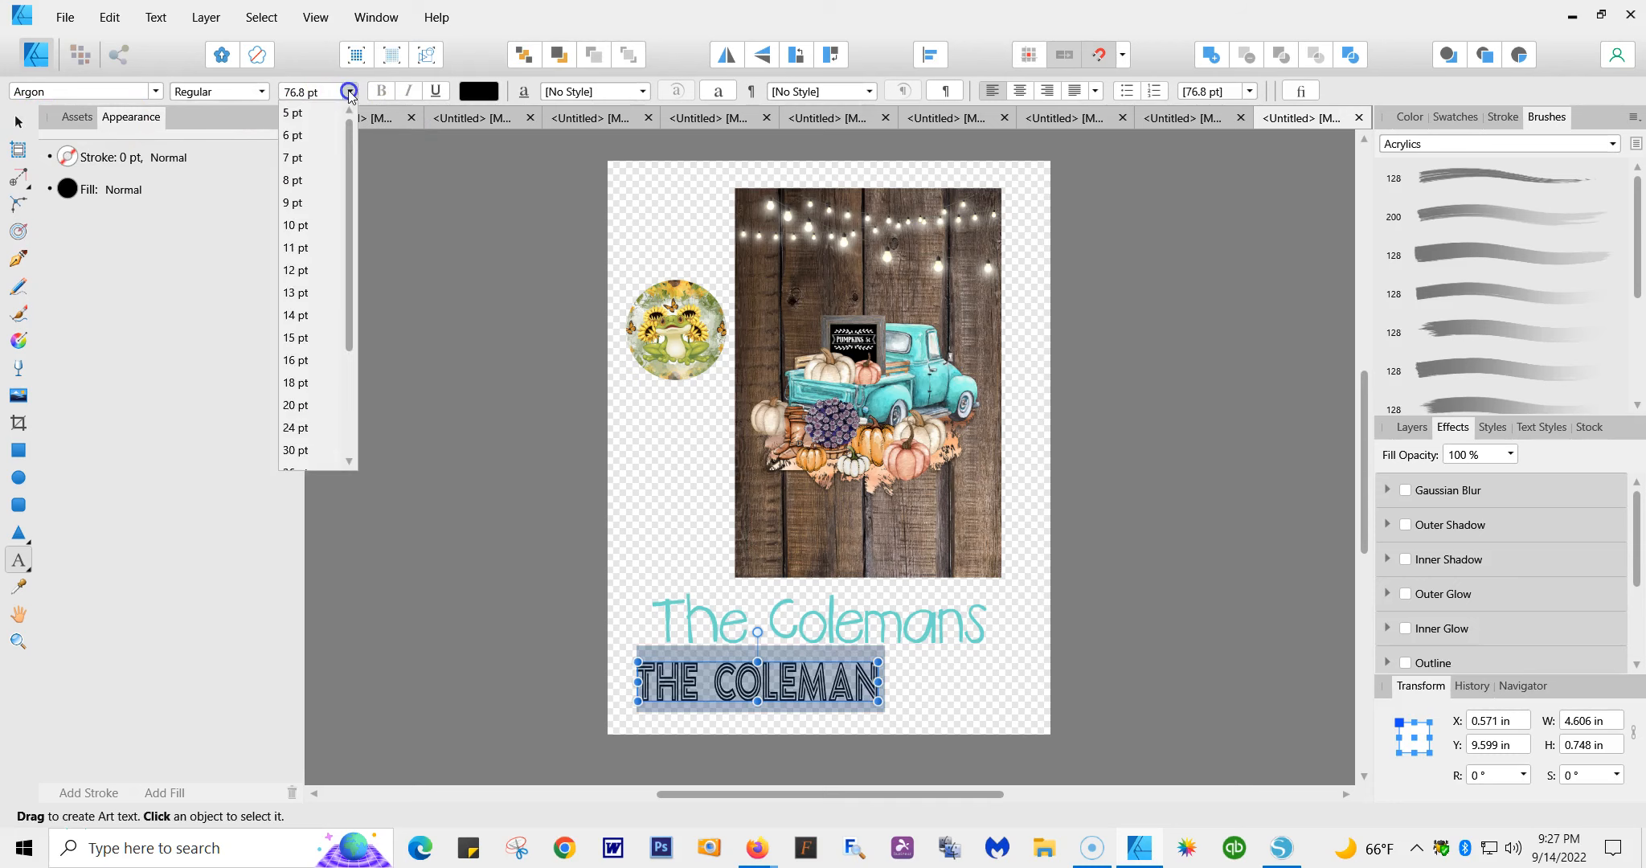
pyautogui.click(350, 91)
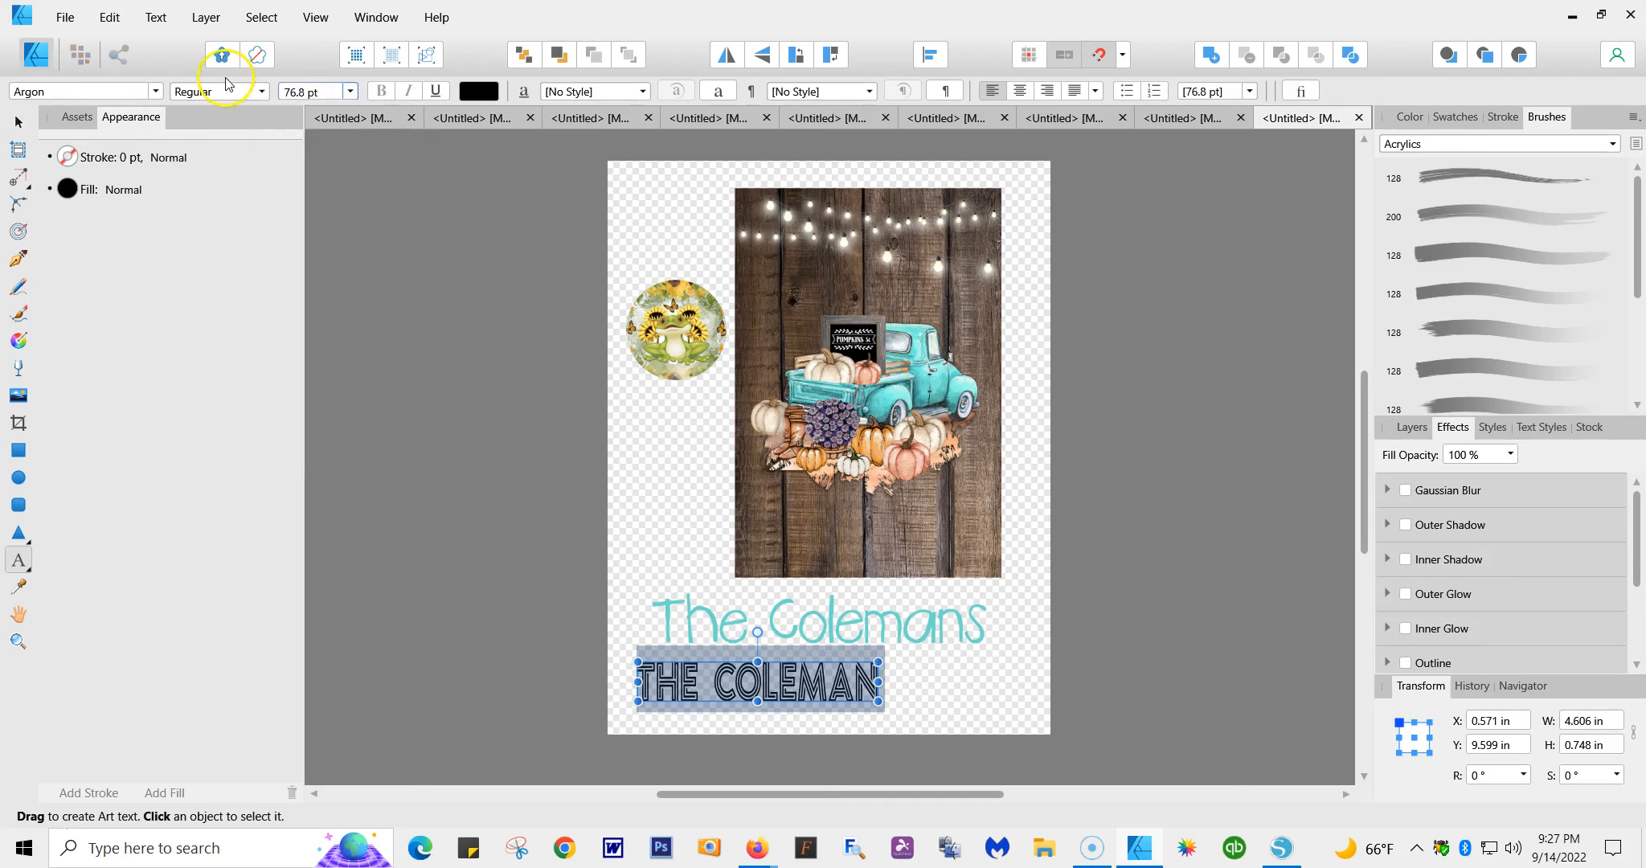
pyautogui.click(260, 92)
pyautogui.click(260, 92)
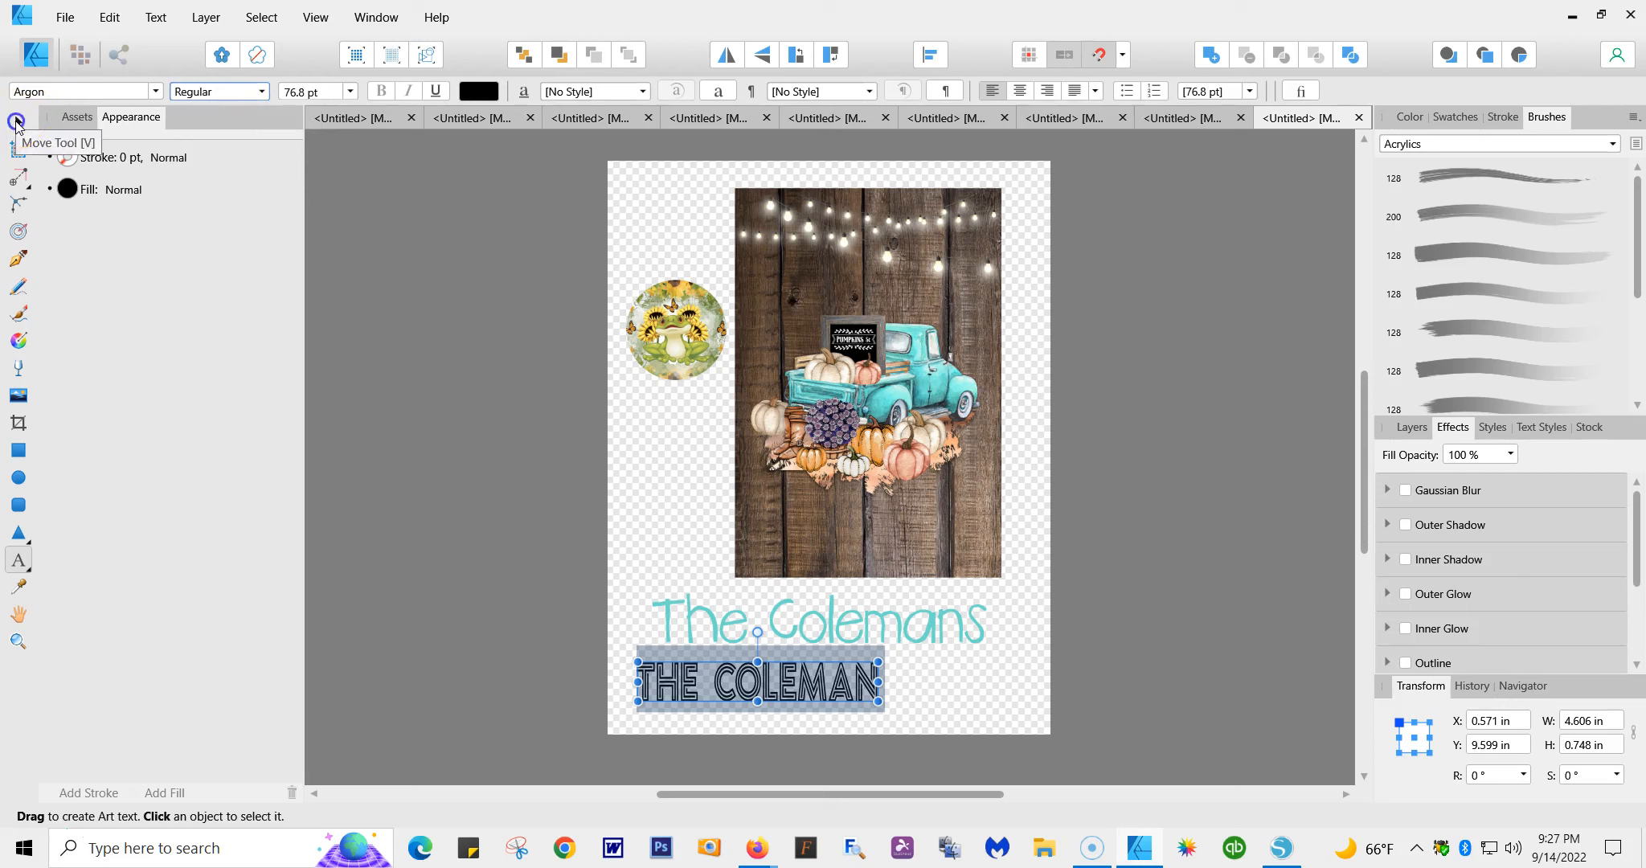
pyautogui.click(18, 123)
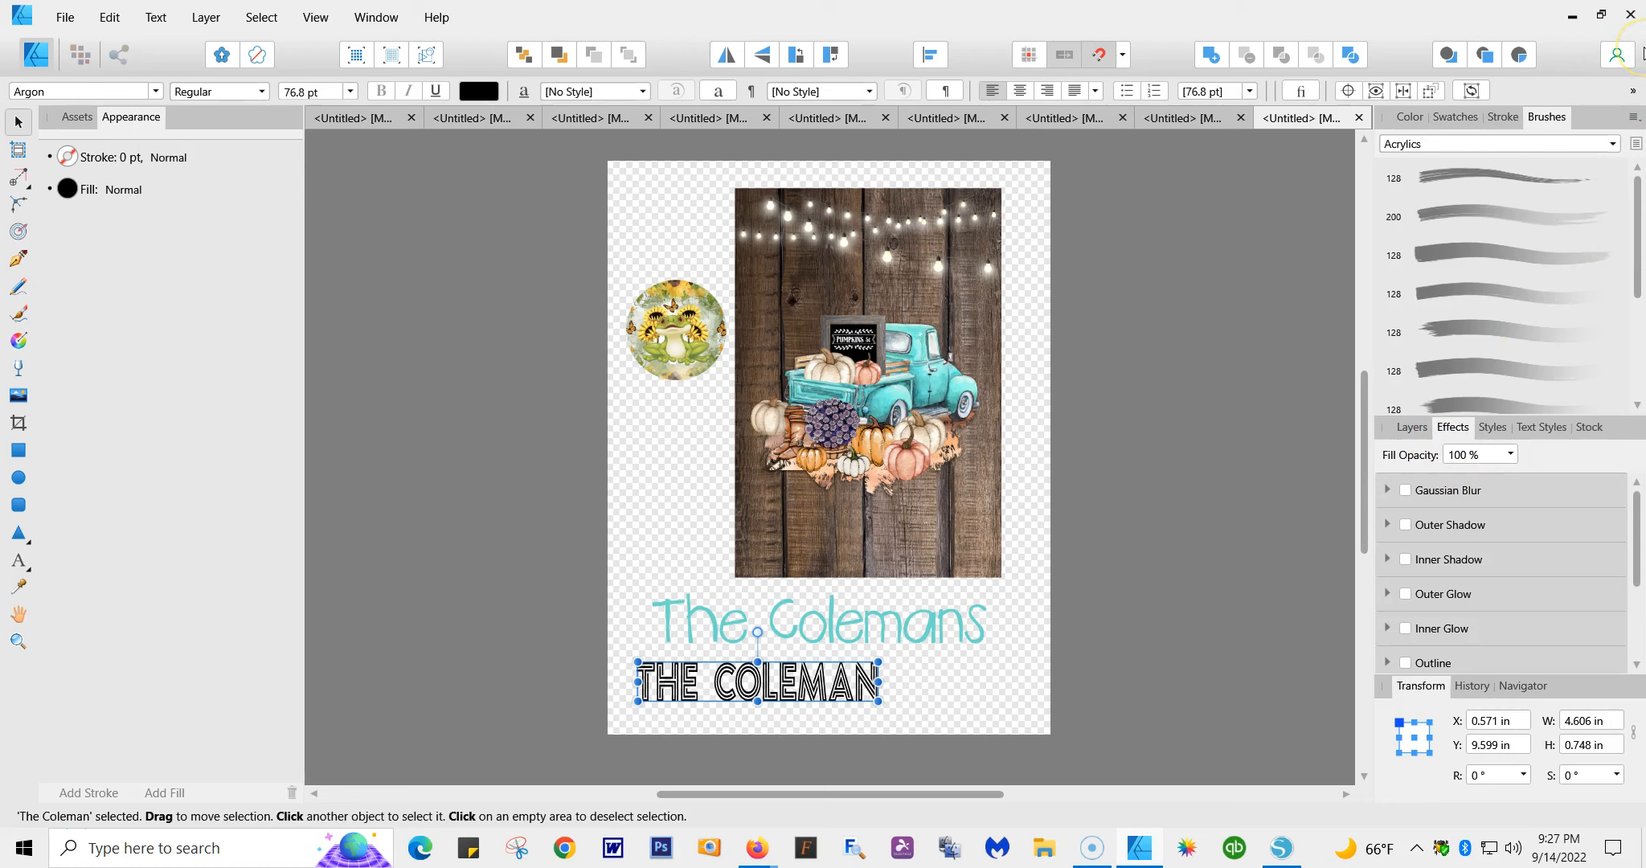
# - Fill the lower name text with pure red using the color wheel, at H 353, S 100, L 50
pyautogui.click(1419, 118)
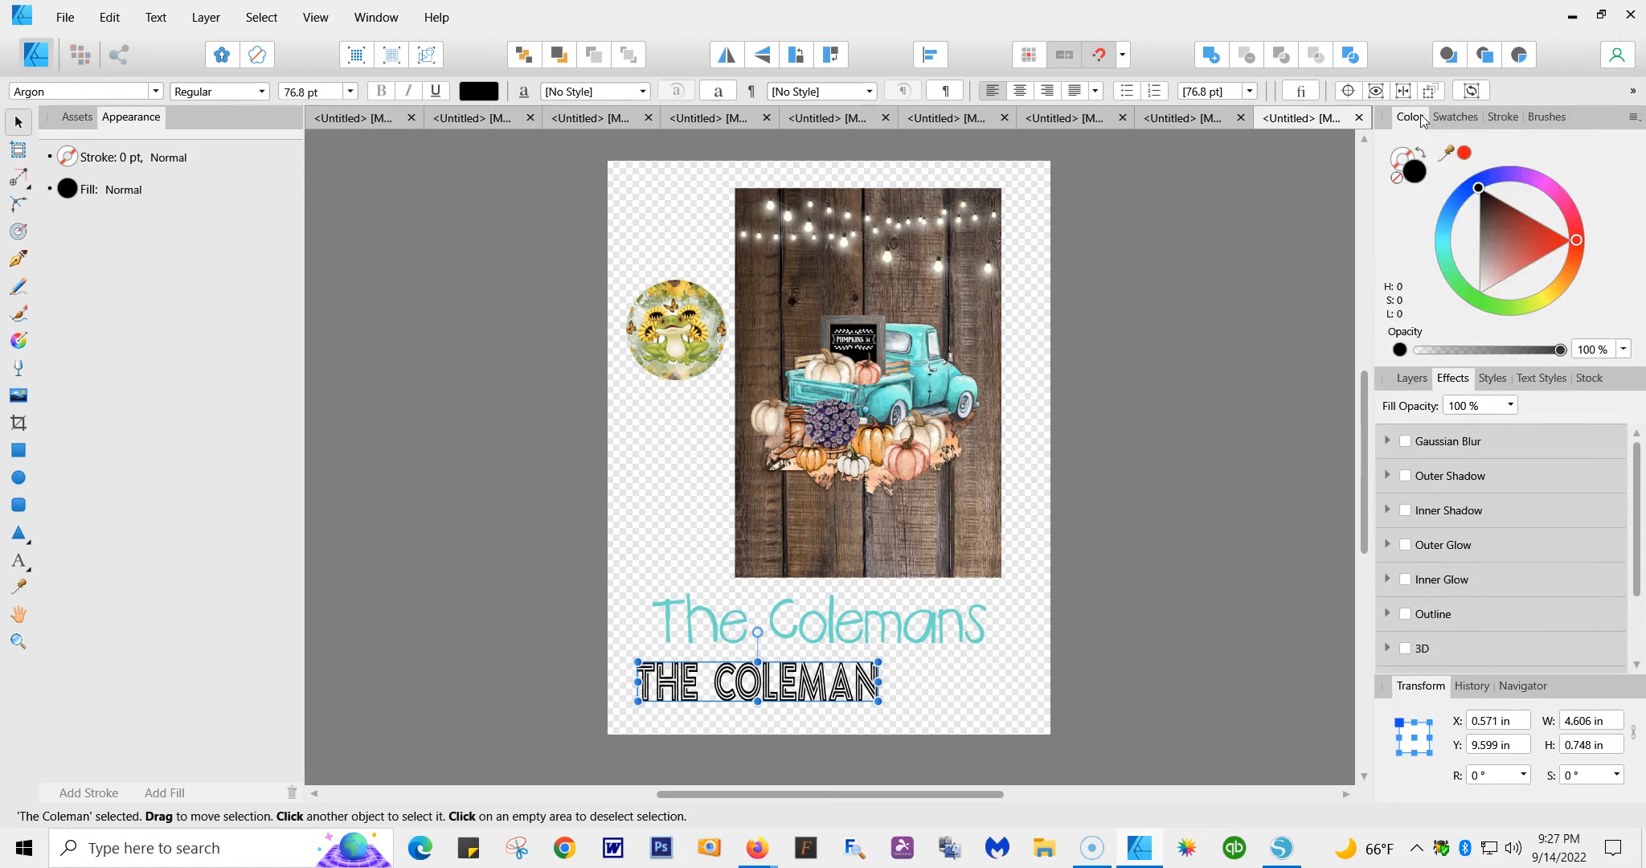
pyautogui.click(1575, 242)
pyautogui.moveTo(1578, 245); pyautogui.dragTo(1578, 229)
pyautogui.moveTo(1574, 214)
pyautogui.mouseDown()
pyautogui.moveTo(1564, 289)
pyautogui.moveTo(1514, 330)
pyautogui.moveTo(1568, 282)
pyautogui.moveTo(1578, 233)
pyautogui.mouseUp()
# - Load the Colors swatch palette and try blue-violet and yellow fills on the lower name text before applying the stored red
pyautogui.click(1398, 118)
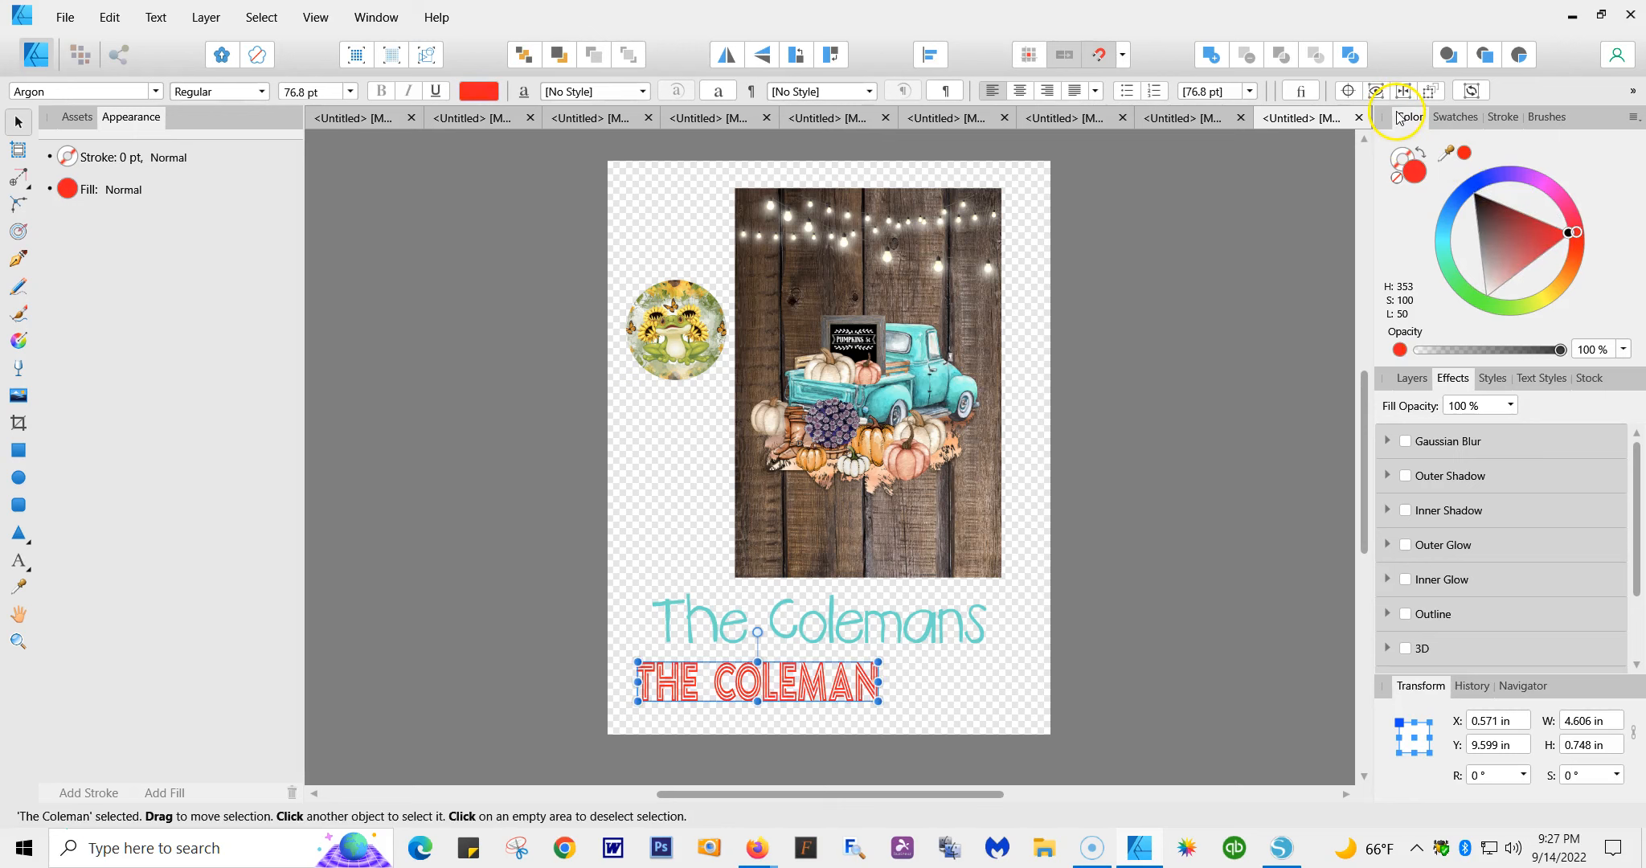
pyautogui.click(1451, 116)
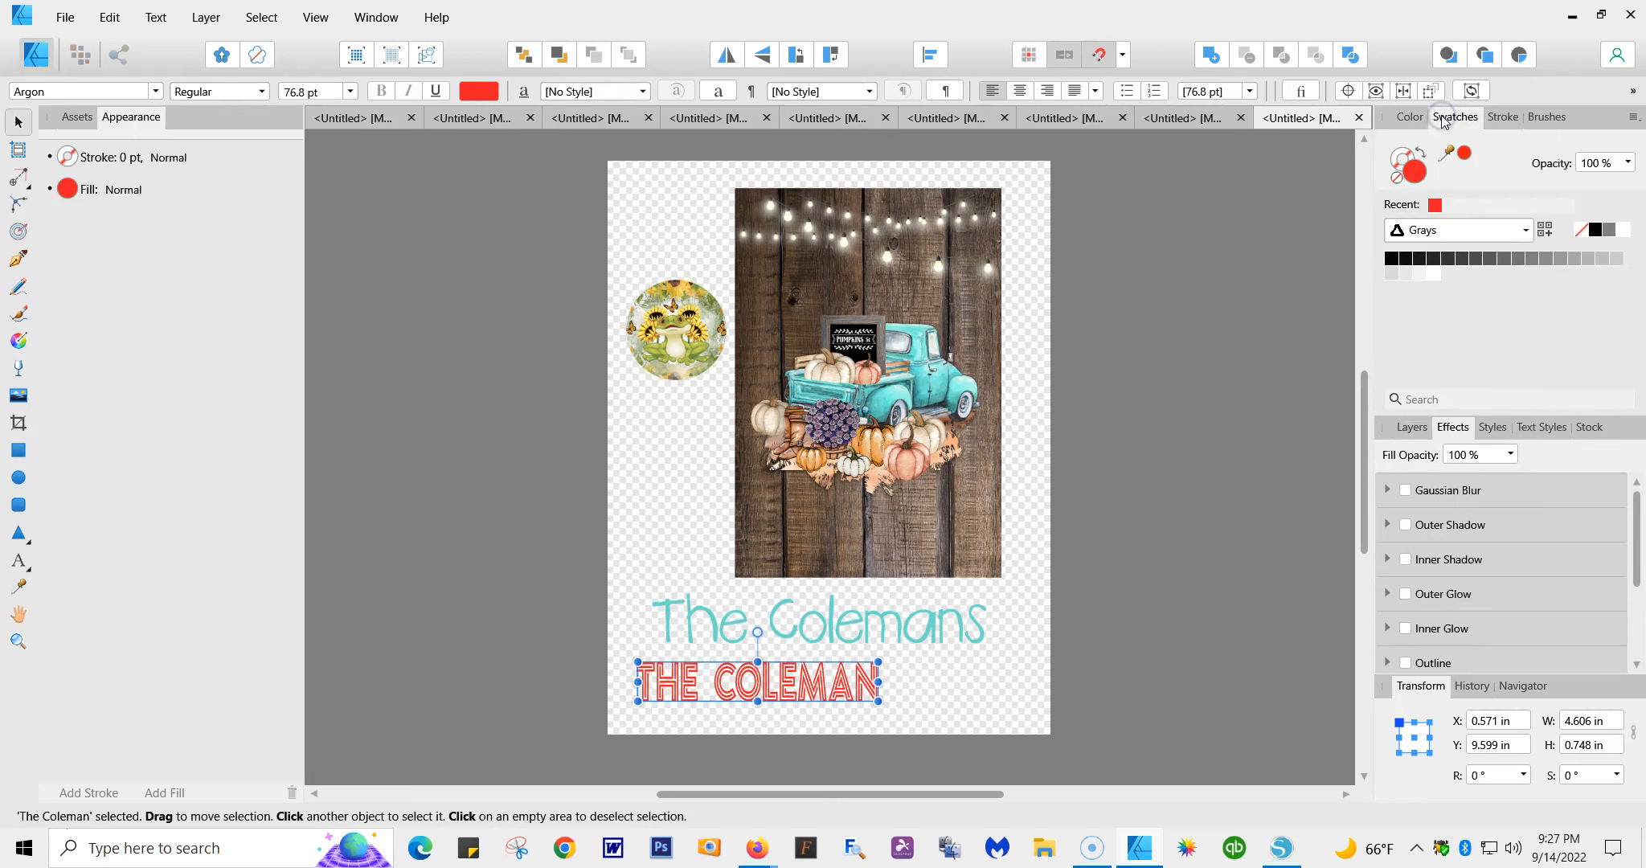
pyautogui.click(1527, 231)
pyautogui.click(1442, 281)
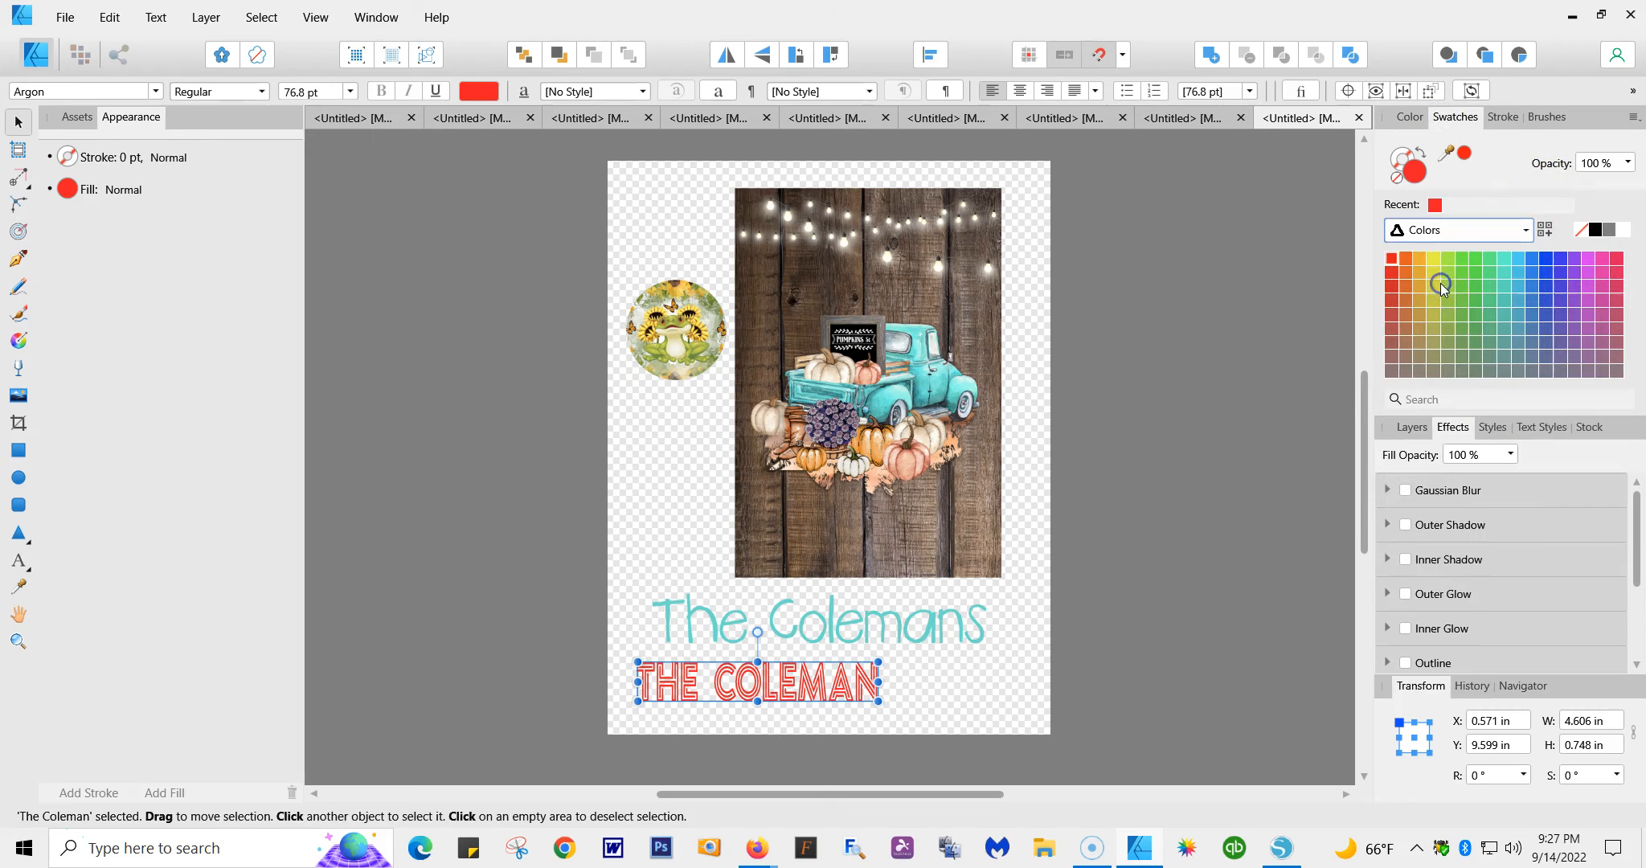
pyautogui.click(1560, 288)
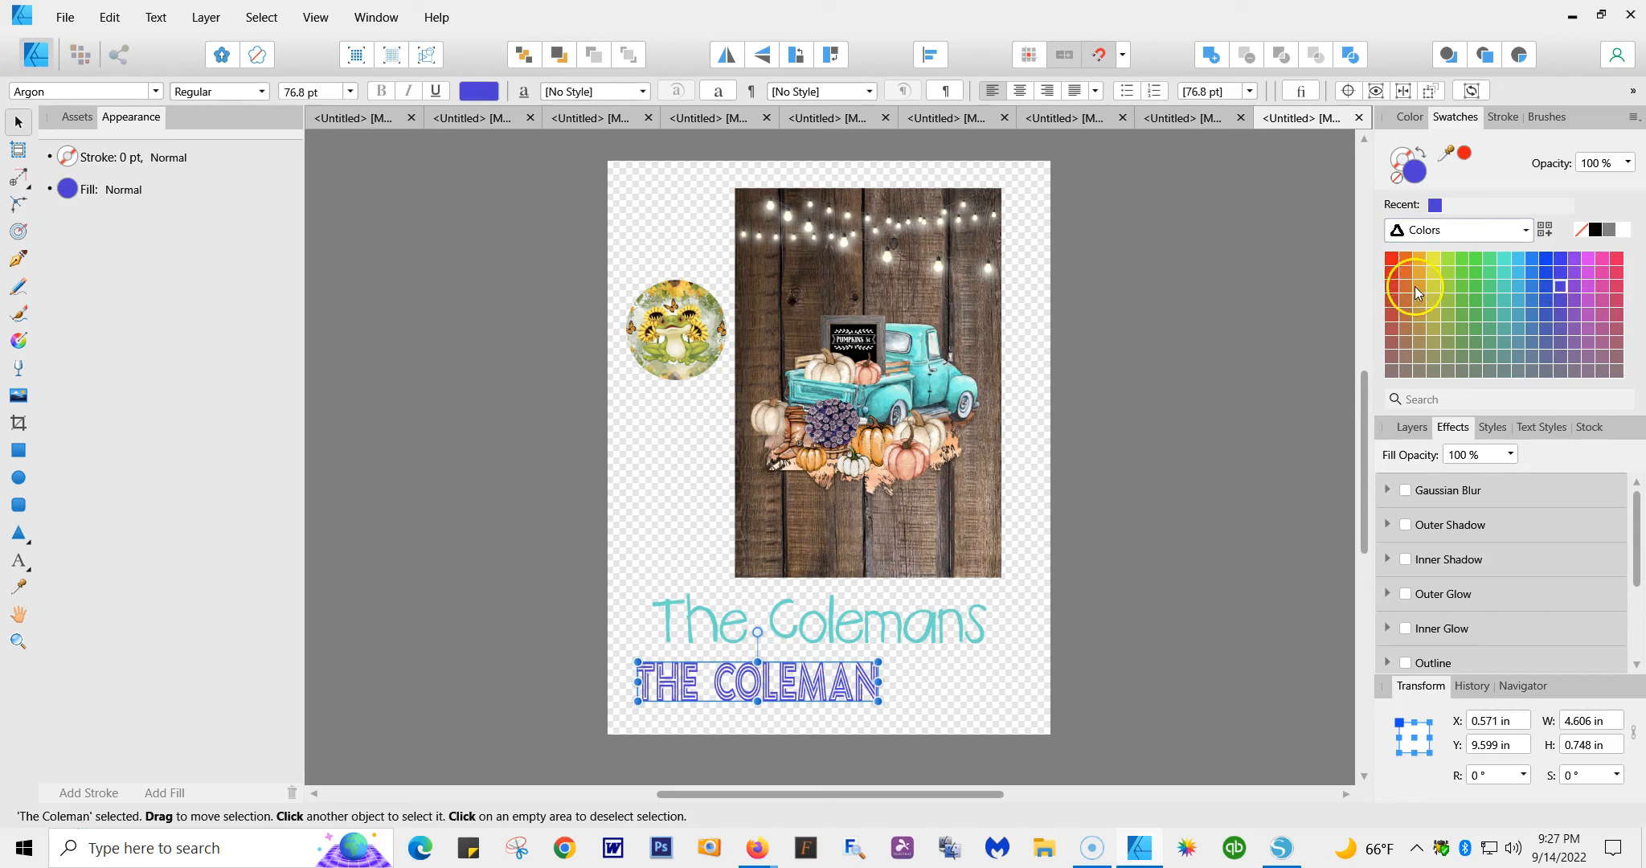
pyautogui.click(1434, 273)
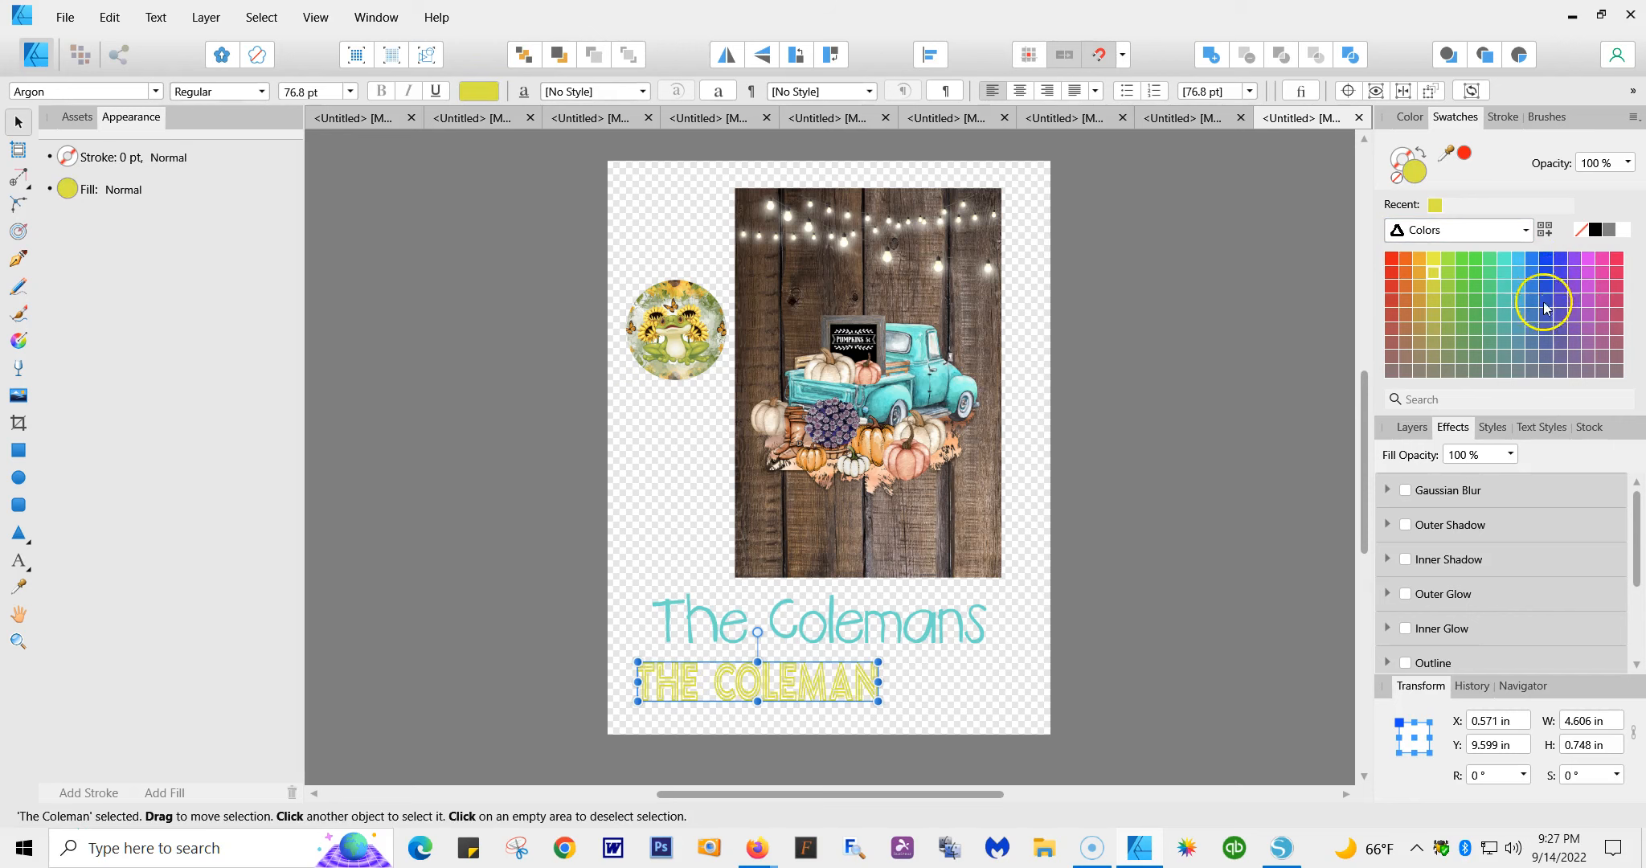
pyautogui.click(1465, 153)
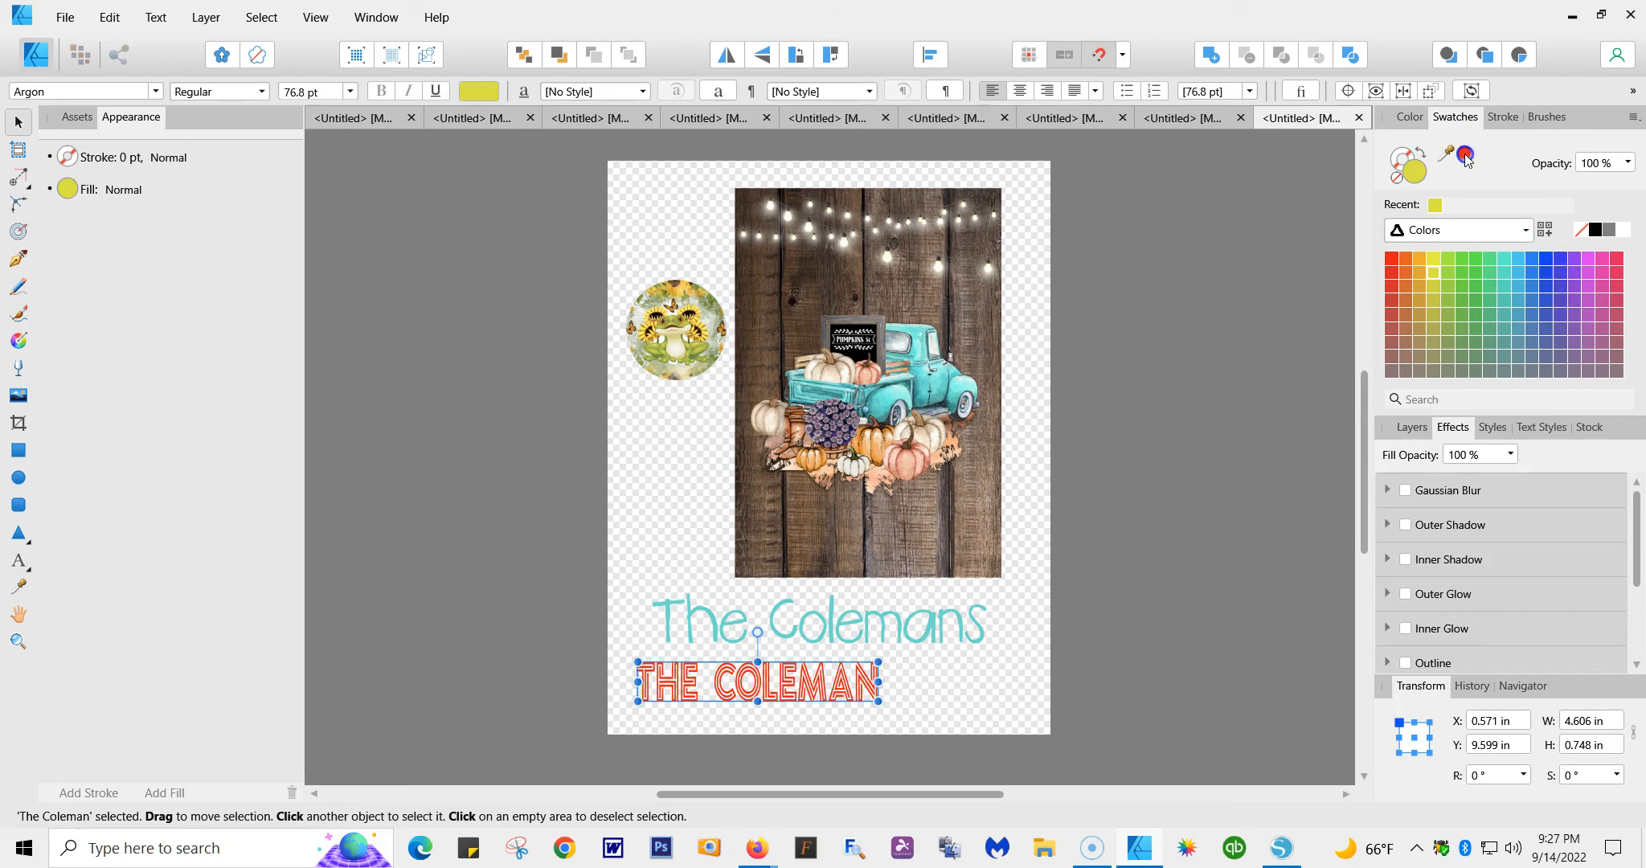
# - Give the placed test design.png image a 0.2 pt teal stroke after trying the stored red, and deselect it
pyautogui.click(932, 378)
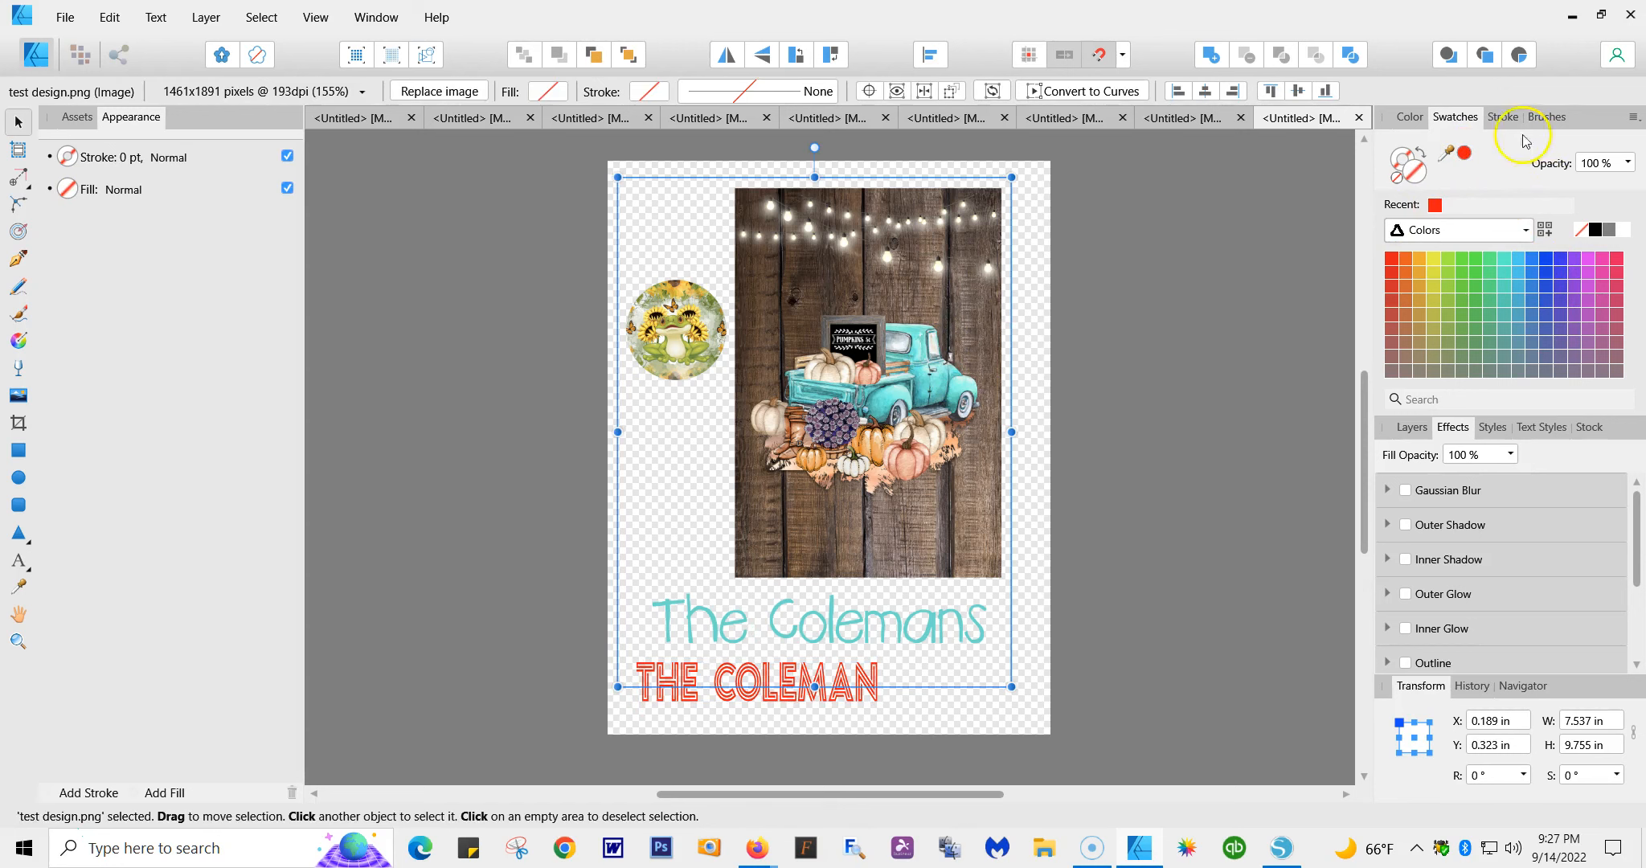
pyautogui.click(1403, 158)
pyautogui.click(1465, 153)
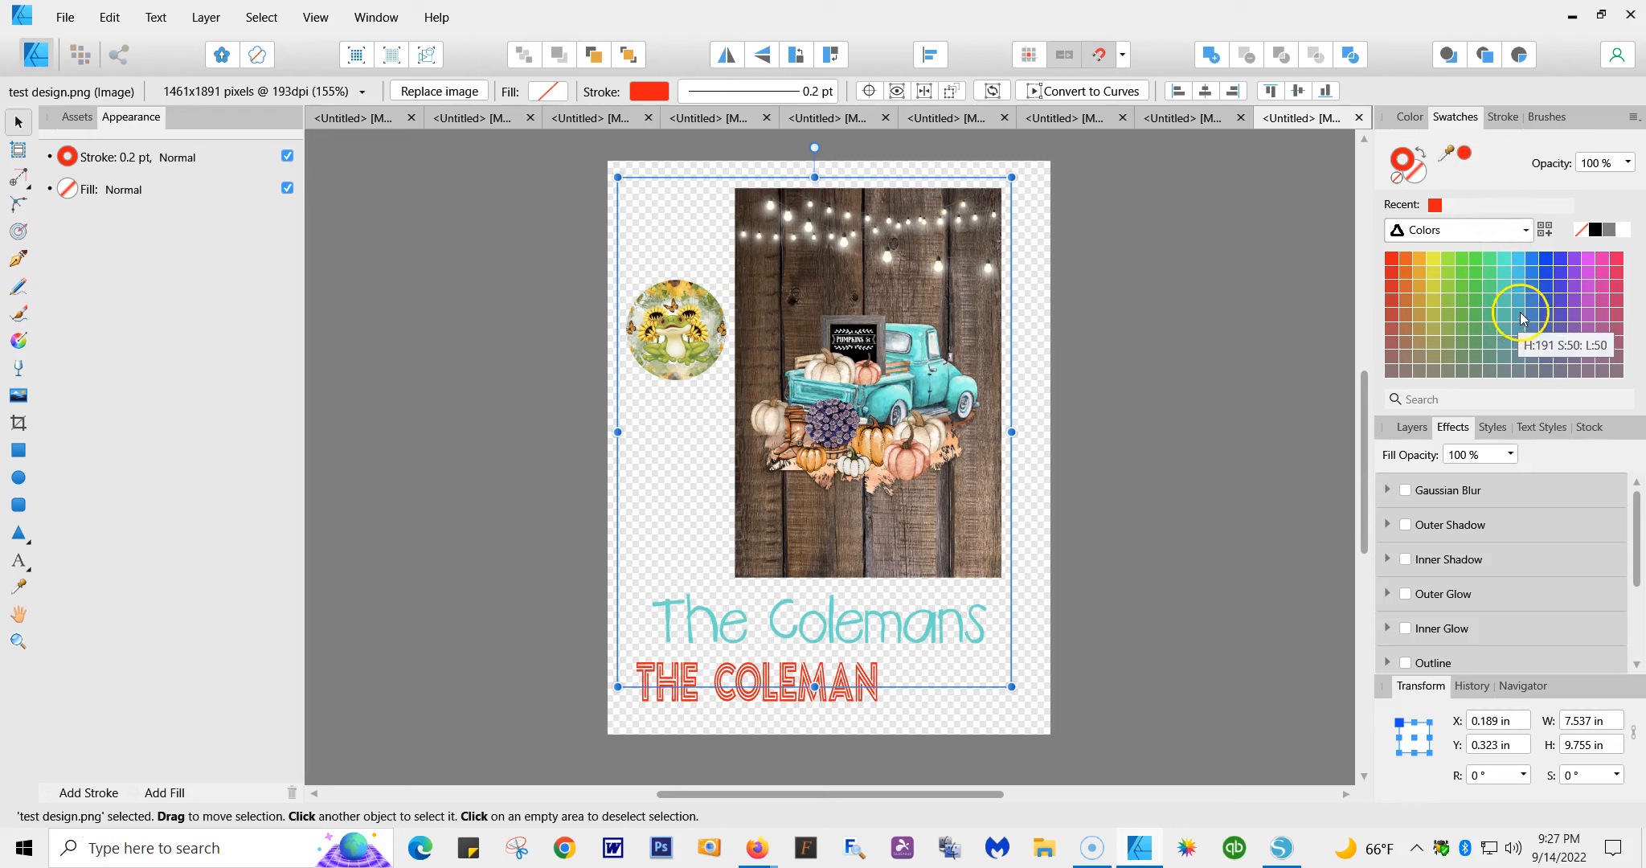
pyautogui.click(1504, 286)
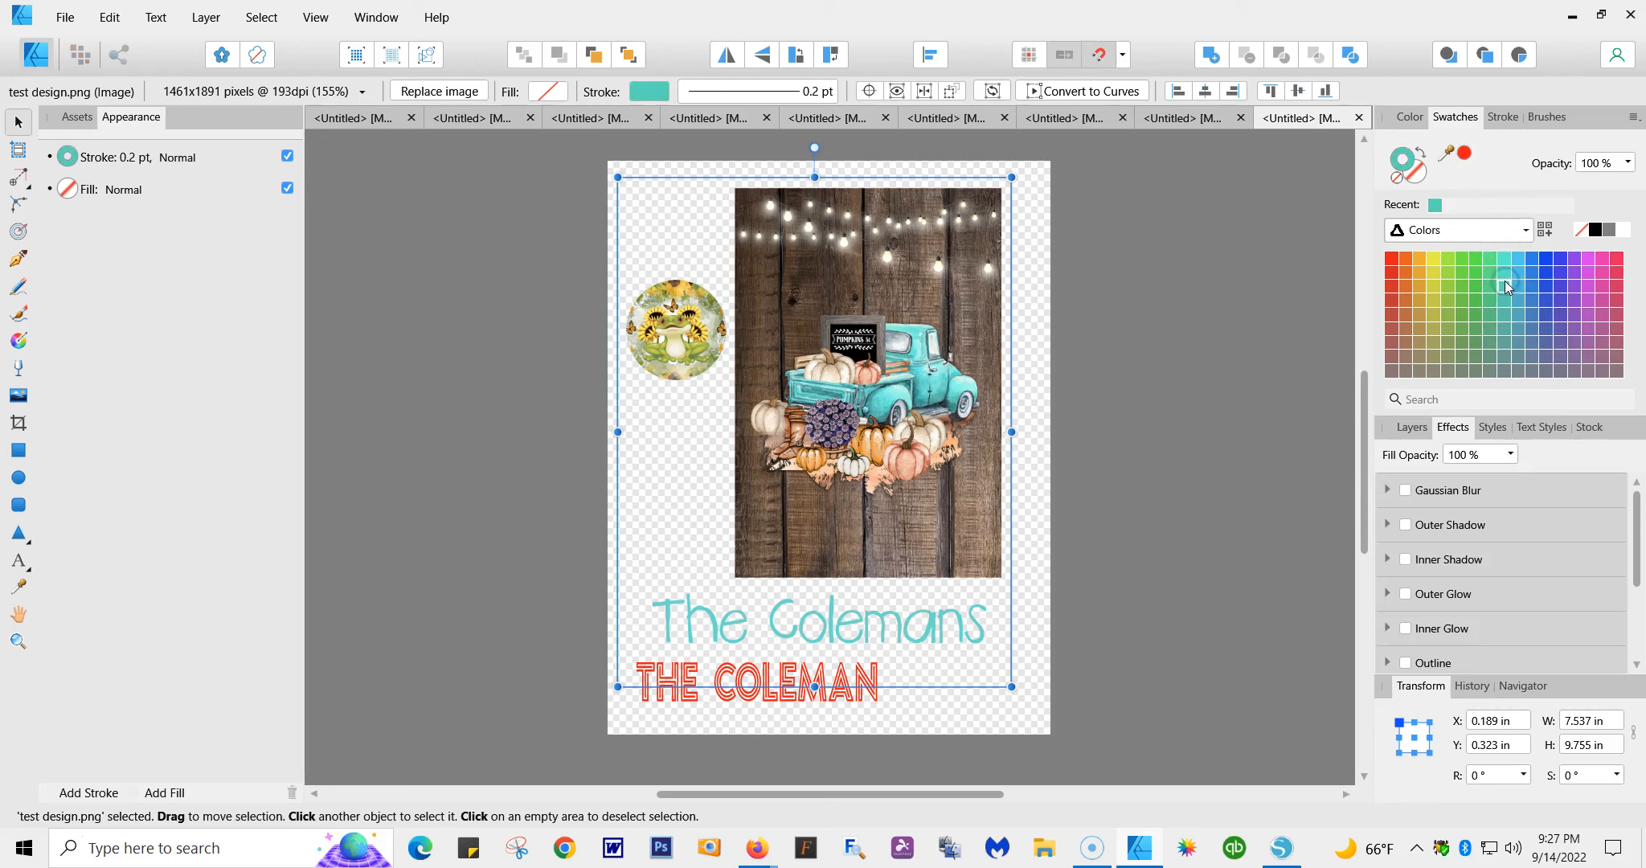
pyautogui.click(1205, 550)
# - Give the lower name text a 0.2 pt red stroke and a yellow fill, trying two purple fills first
pyautogui.click(844, 691)
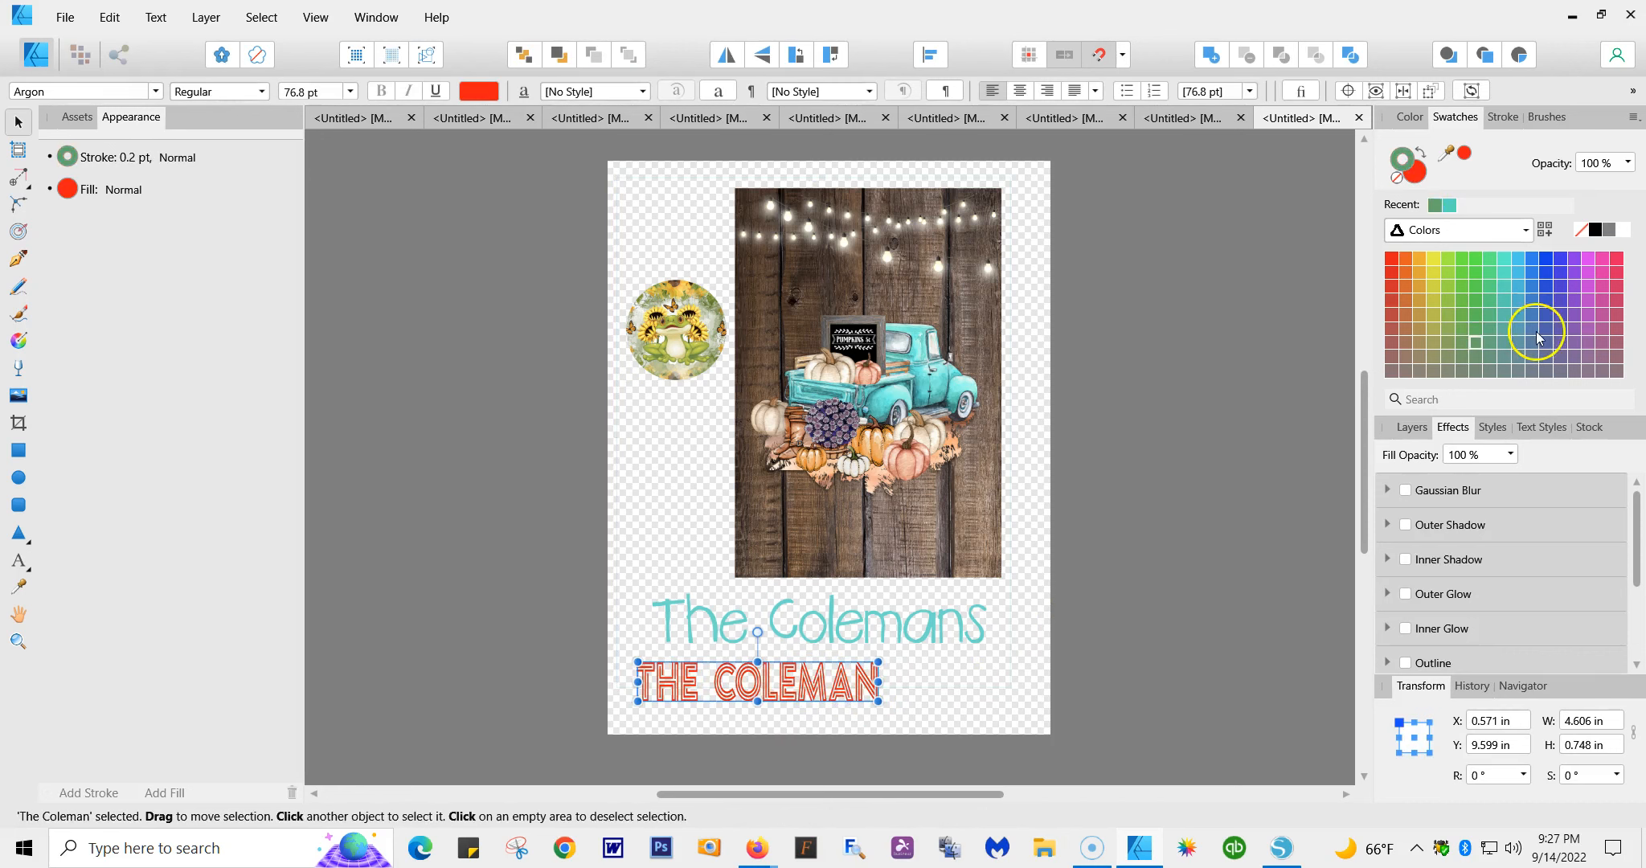
pyautogui.click(1564, 315)
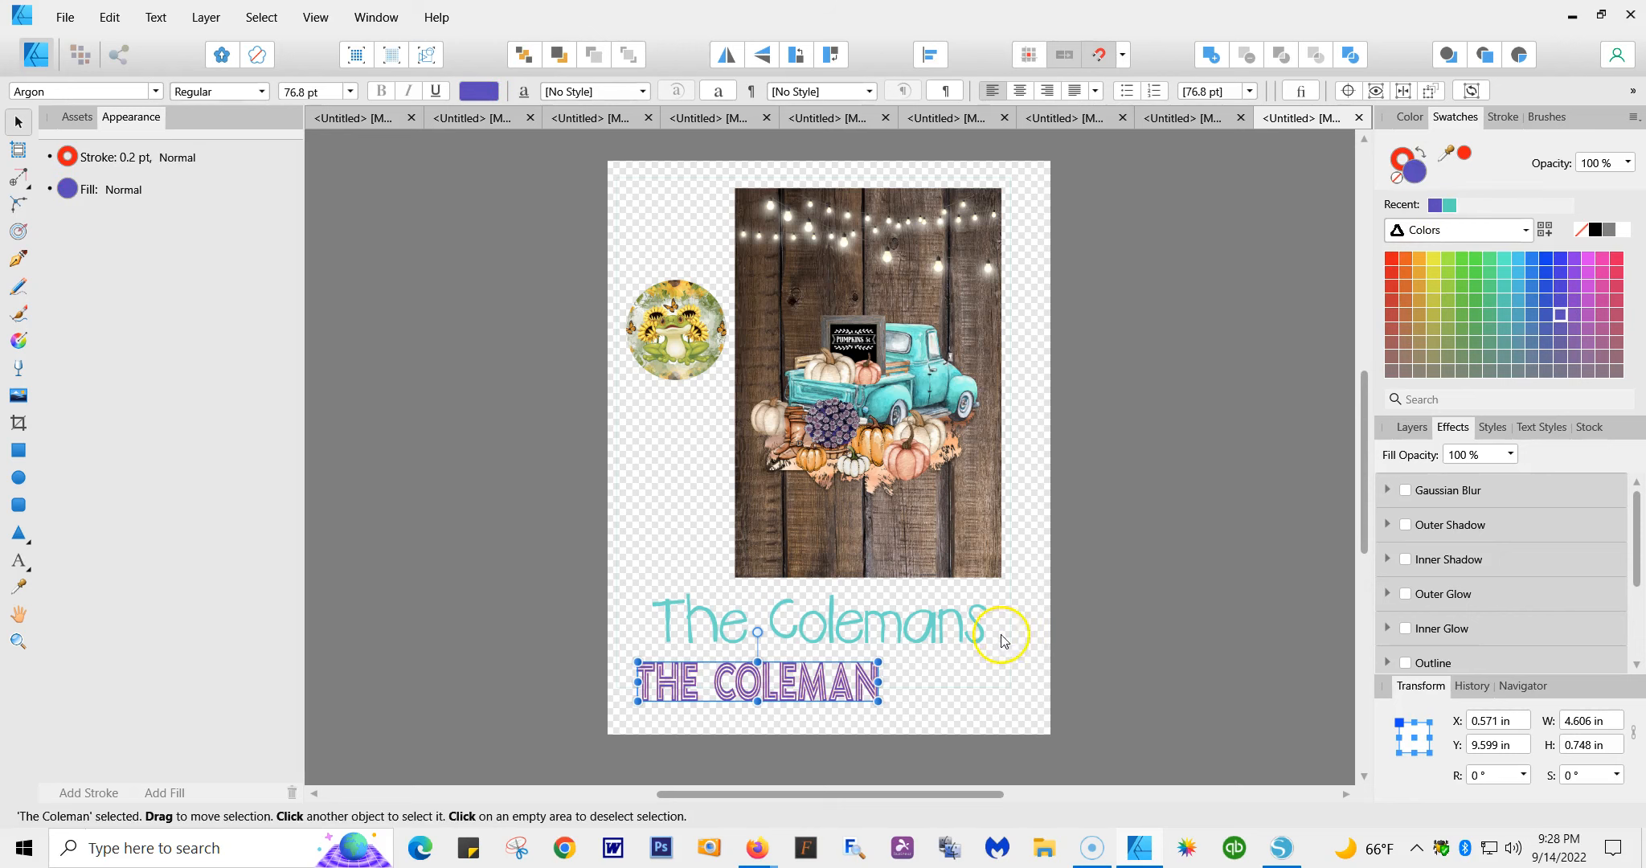
pyautogui.click(1559, 343)
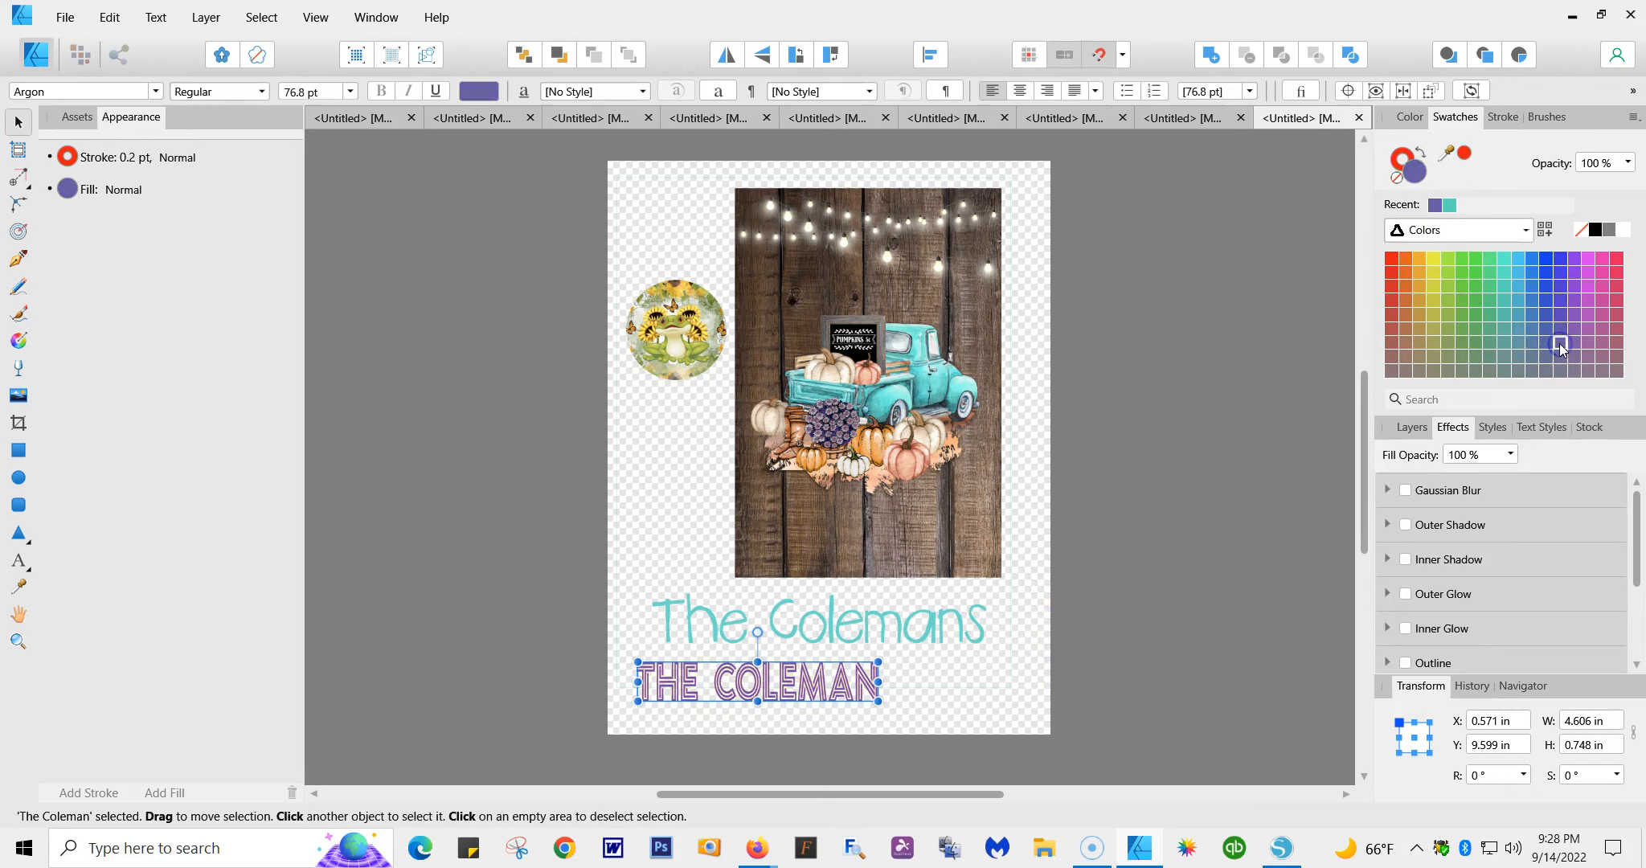
pyautogui.click(1432, 264)
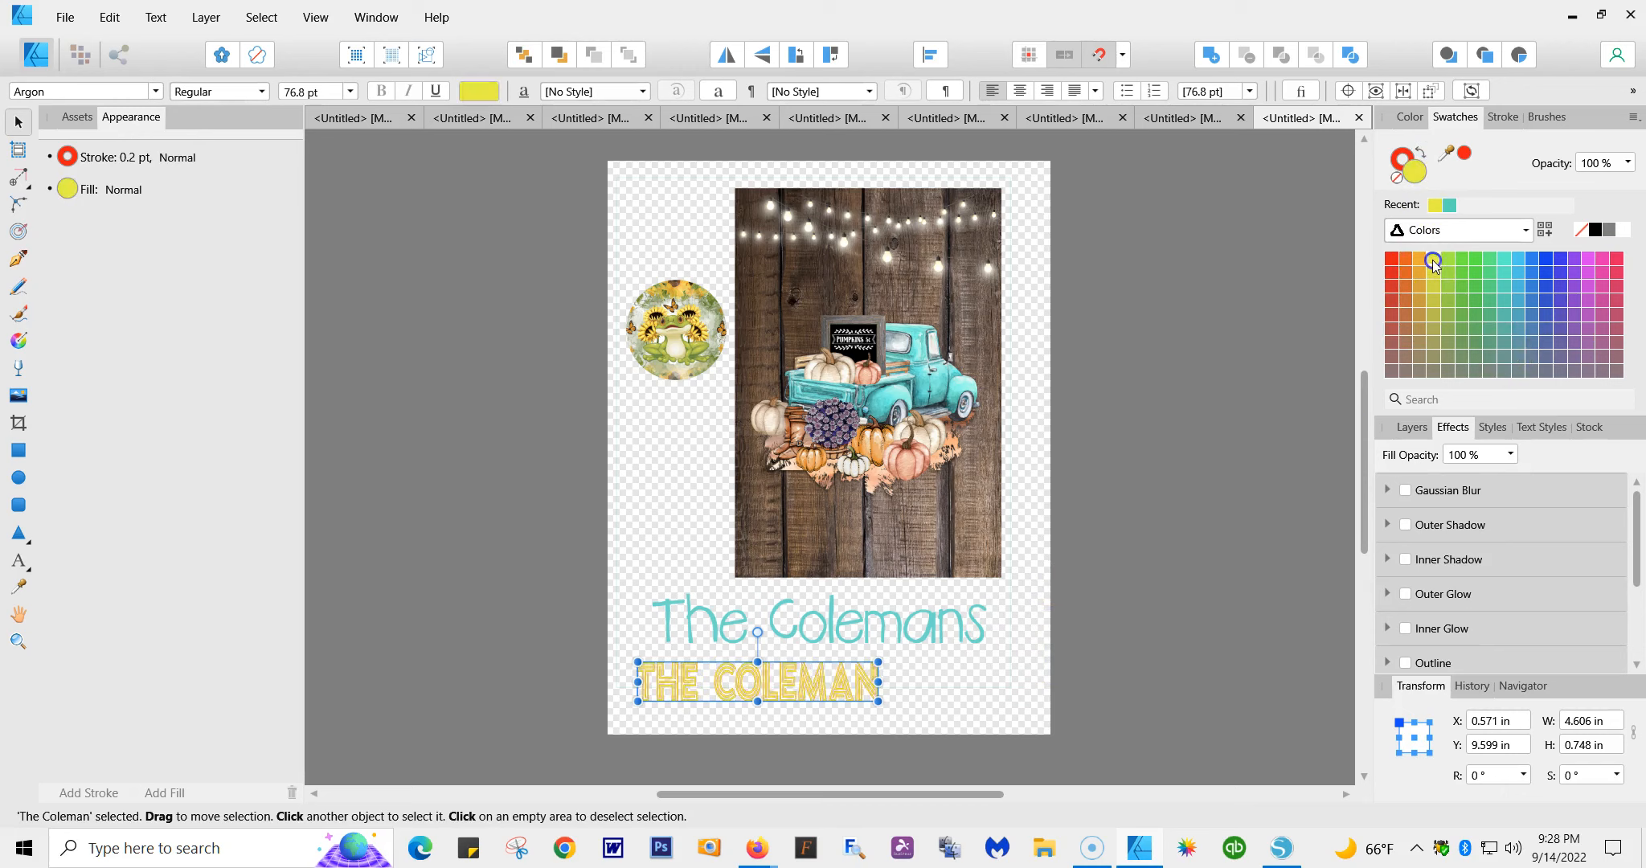
# - Enlarge the yellow name text to about 6.41 x 0.98 in and deselect it
pyautogui.moveTo(879, 683); pyautogui.dragTo(972, 683)
pyautogui.moveTo(803, 648)
pyautogui.mouseDown()
pyautogui.moveTo(804, 599)
pyautogui.moveTo(804, 650)
pyautogui.mouseUp()
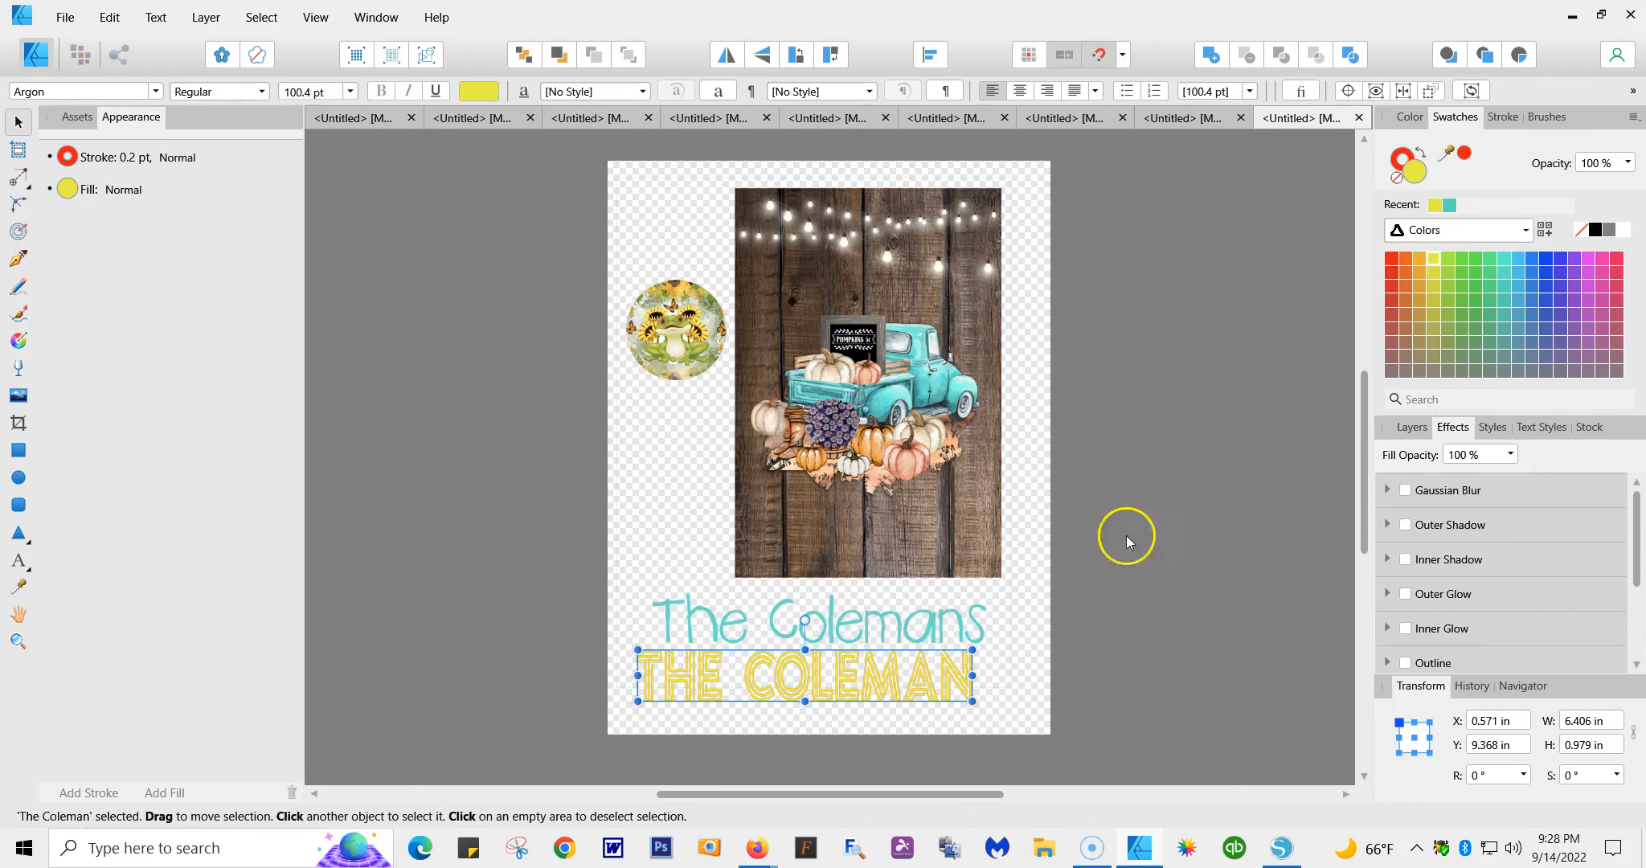
pyautogui.click(1126, 540)
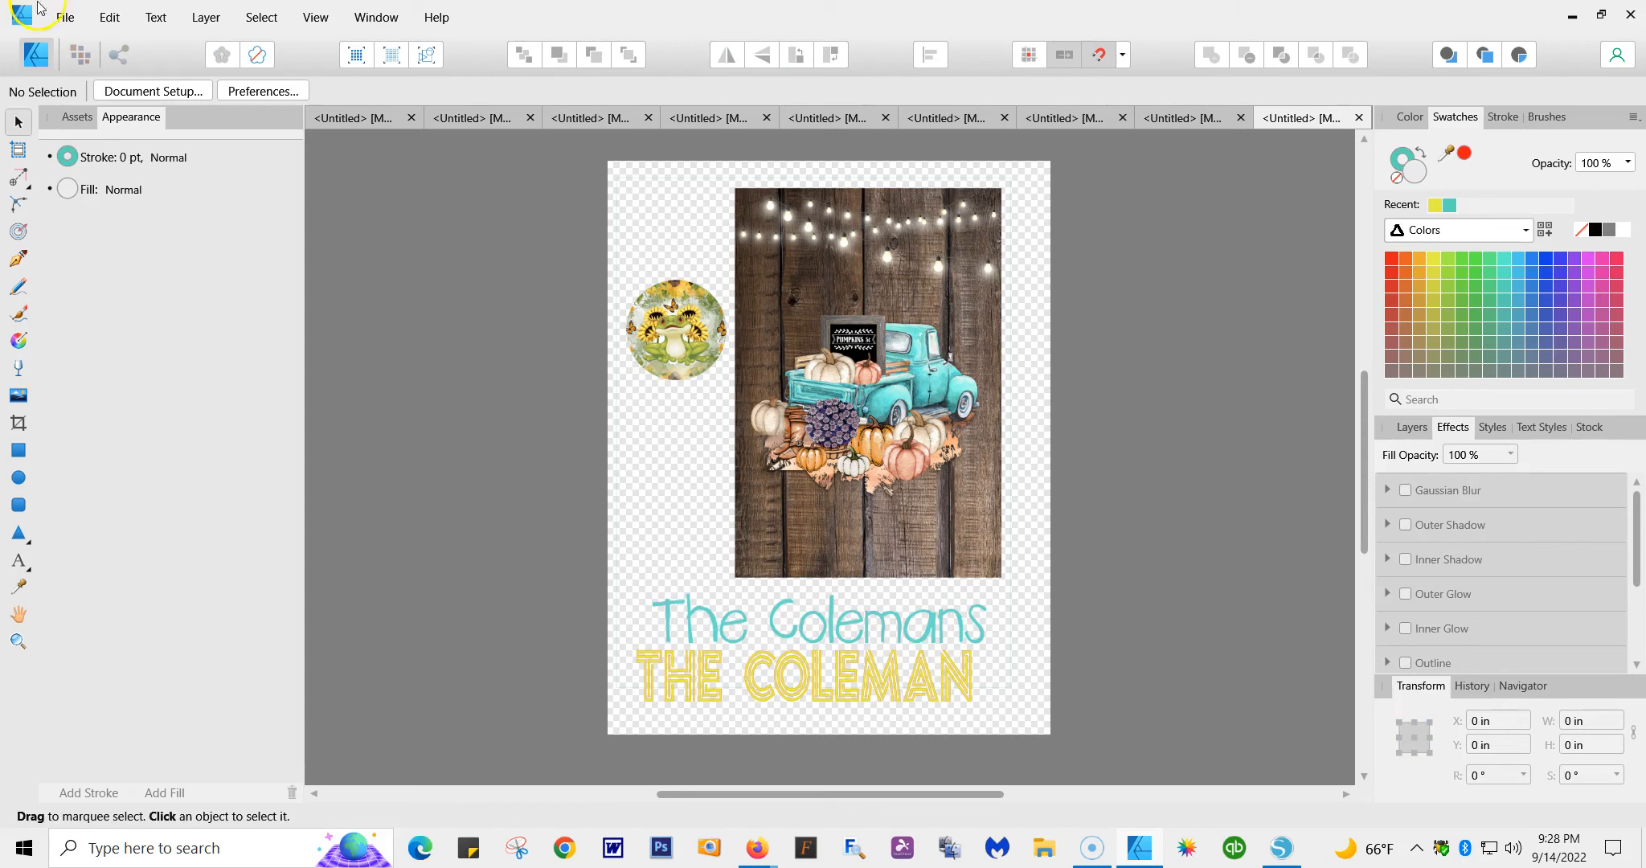
# - Review the PNG export settings for the whole document and close them without exporting
pyautogui.click(64, 19)
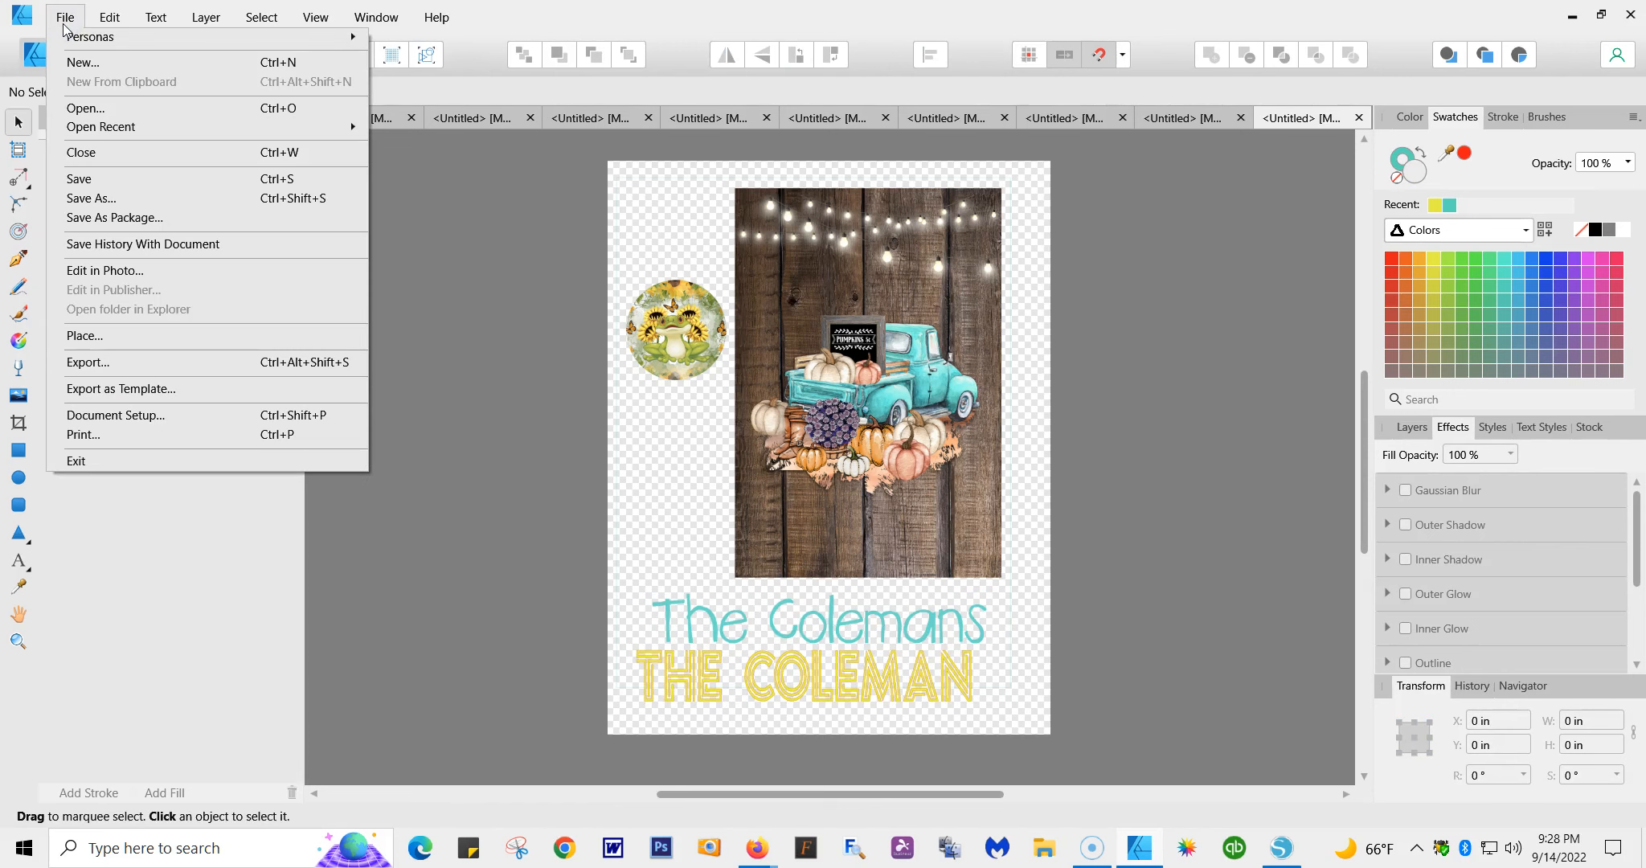
pyautogui.click(105, 364)
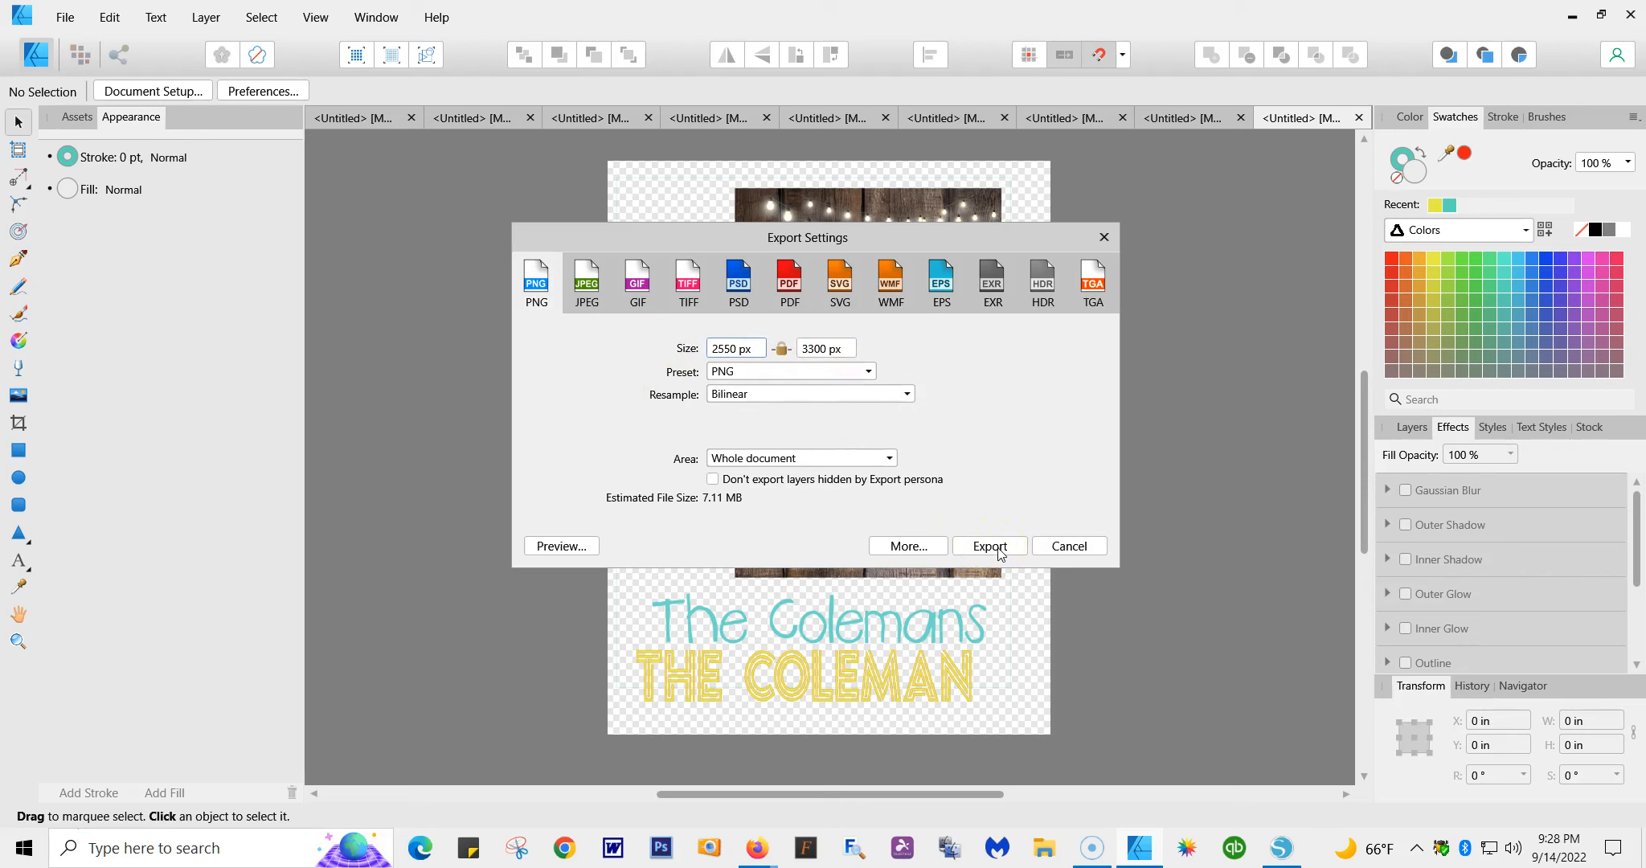
pyautogui.click(1058, 550)
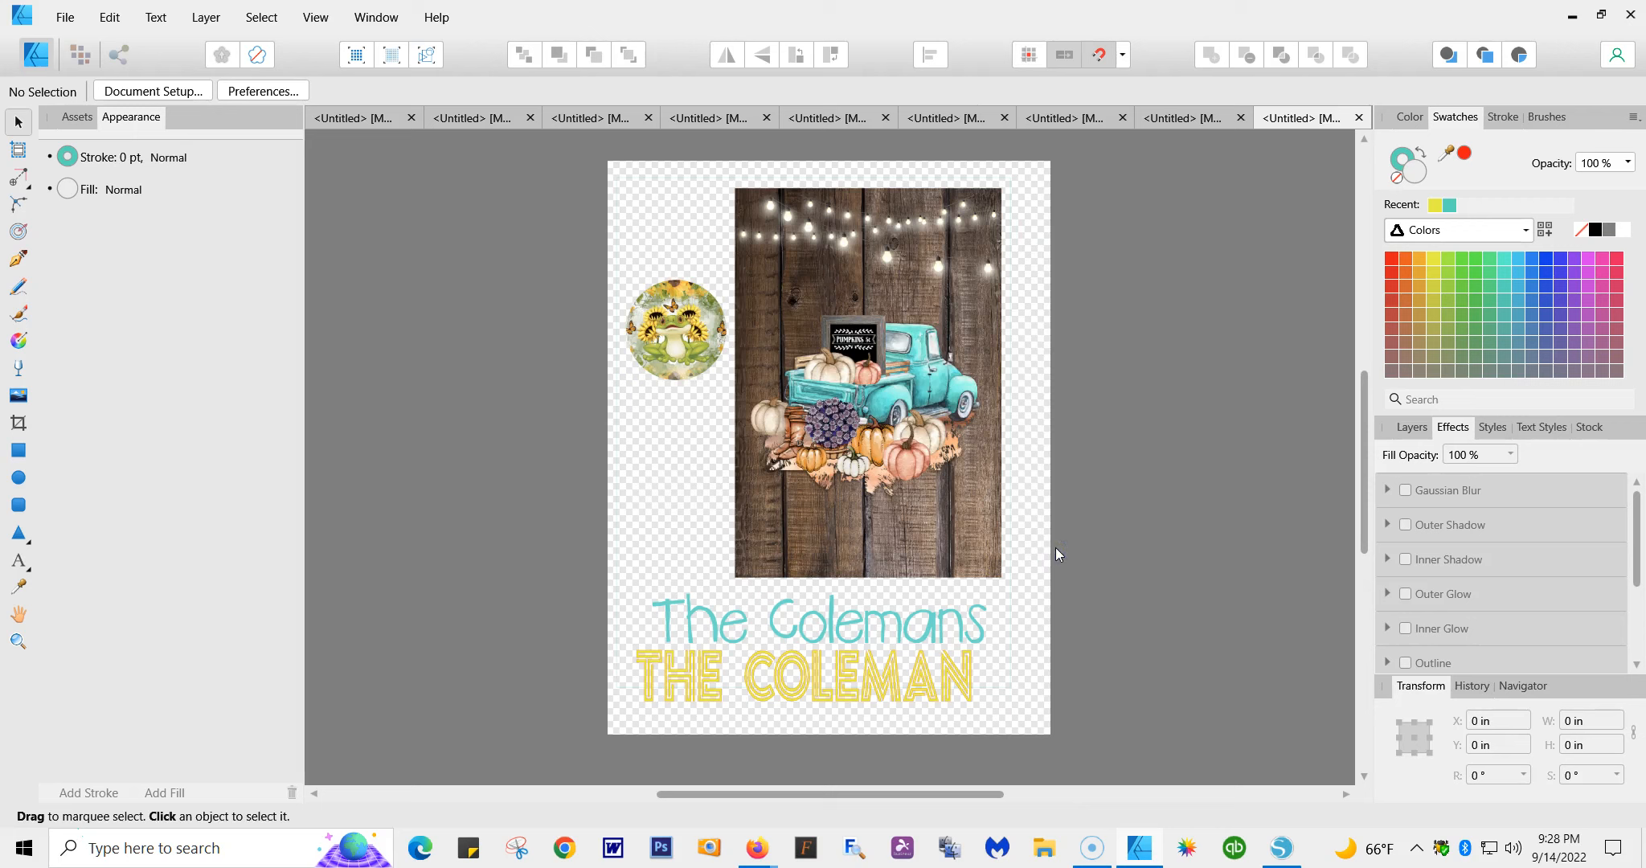